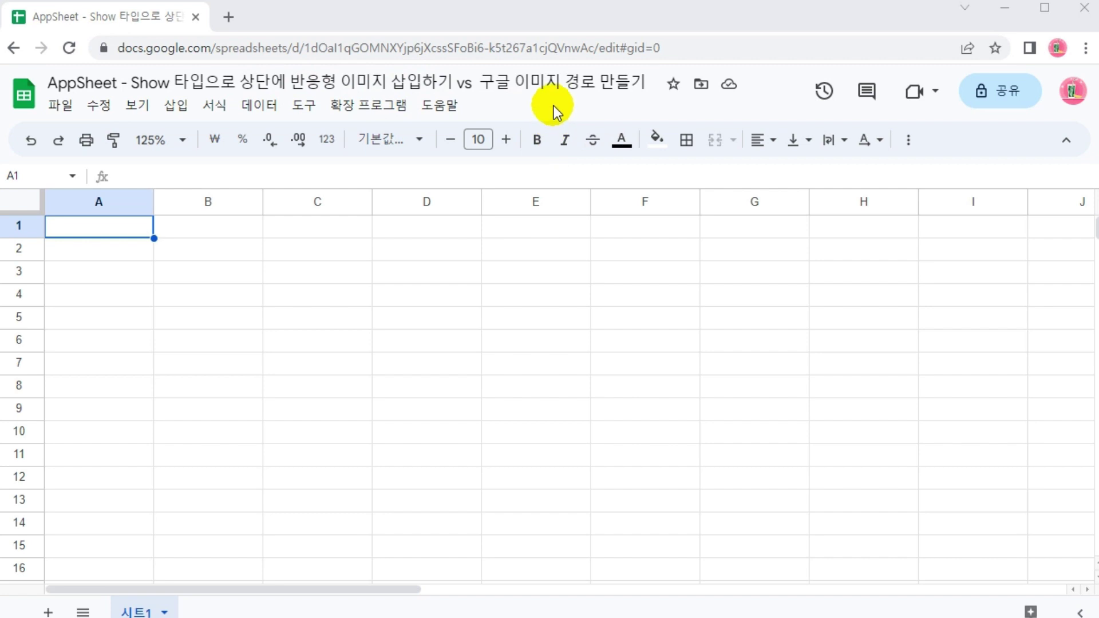
Highlight the sheet title's image path and the banner.jpg thumbnail with annotations, then clear them
drag(480, 99, 647, 100)
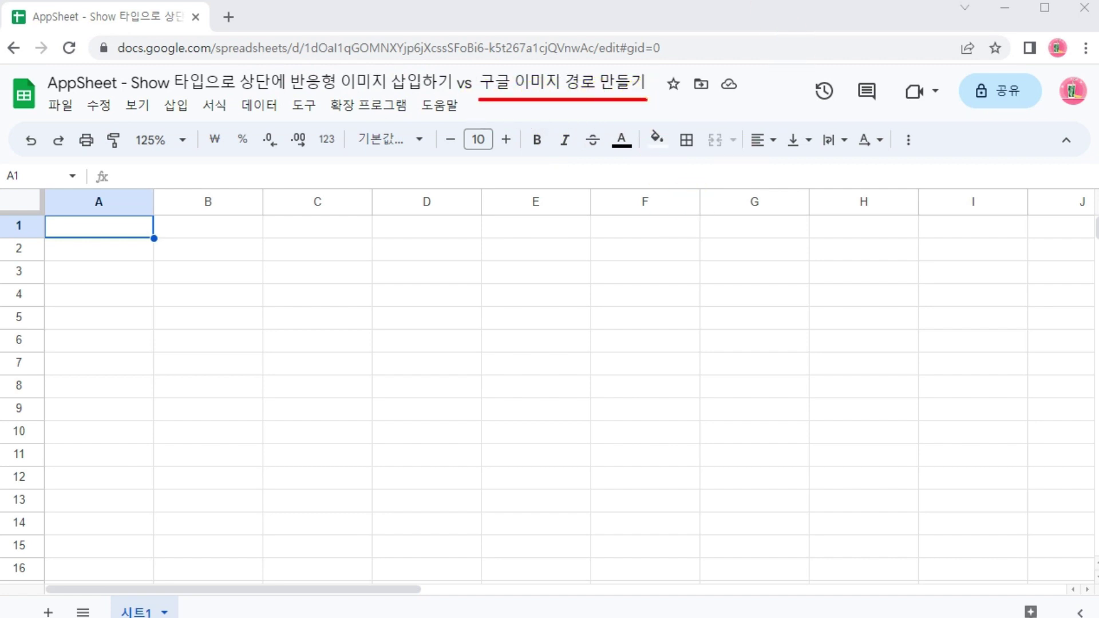
mouse_move(708, 292)
mouse_down()
mouse_move(631, 166)
mouse_move(621, 123)
mouse_up()
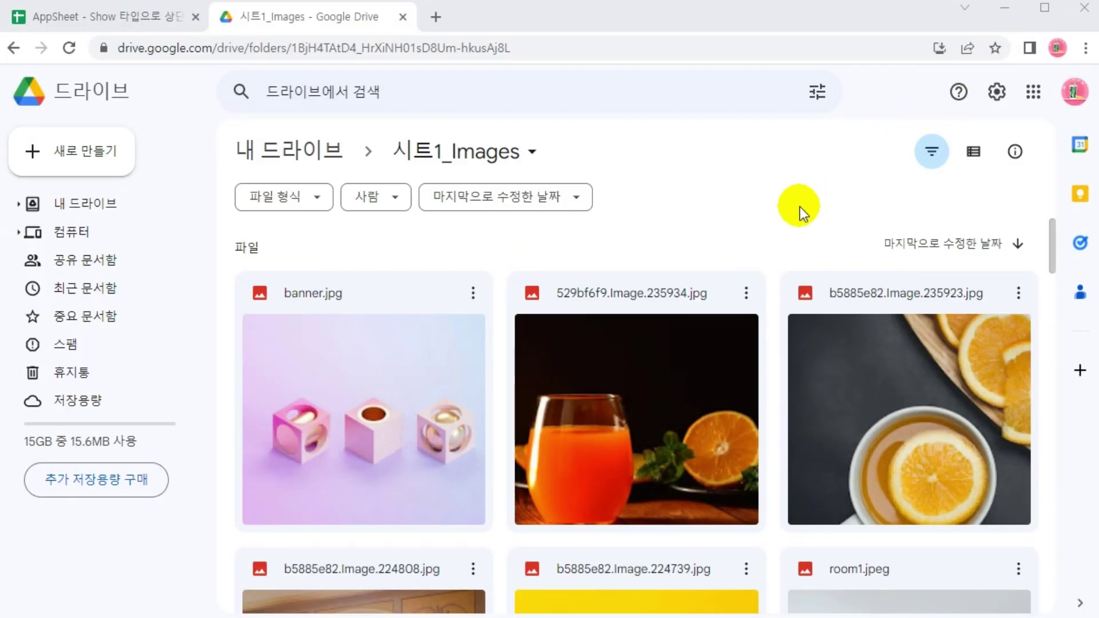
click(1034, 92)
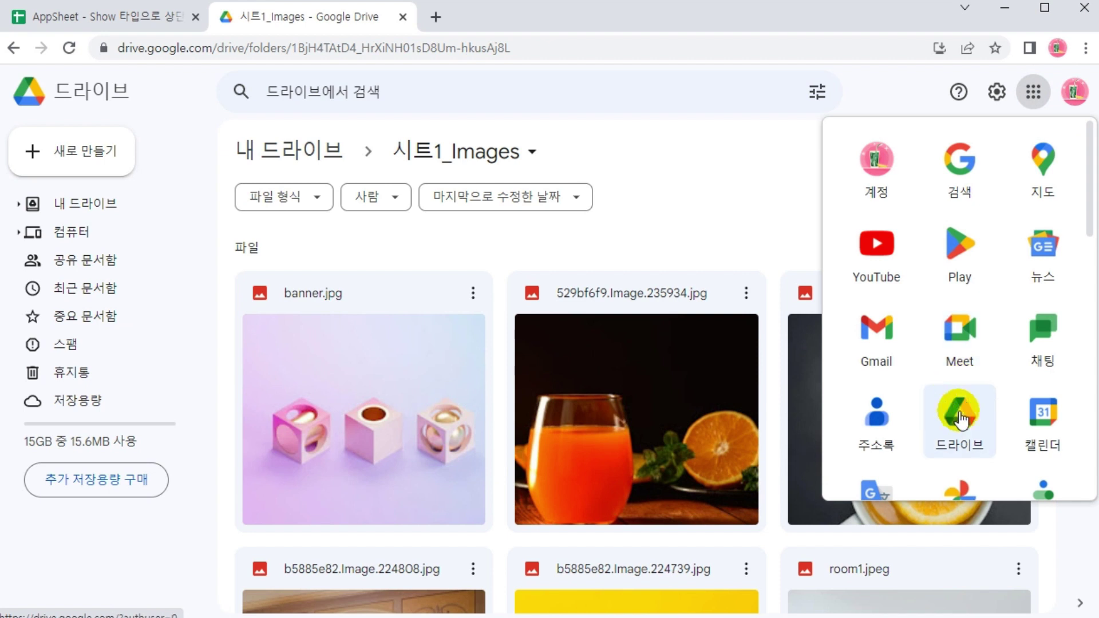
click(768, 157)
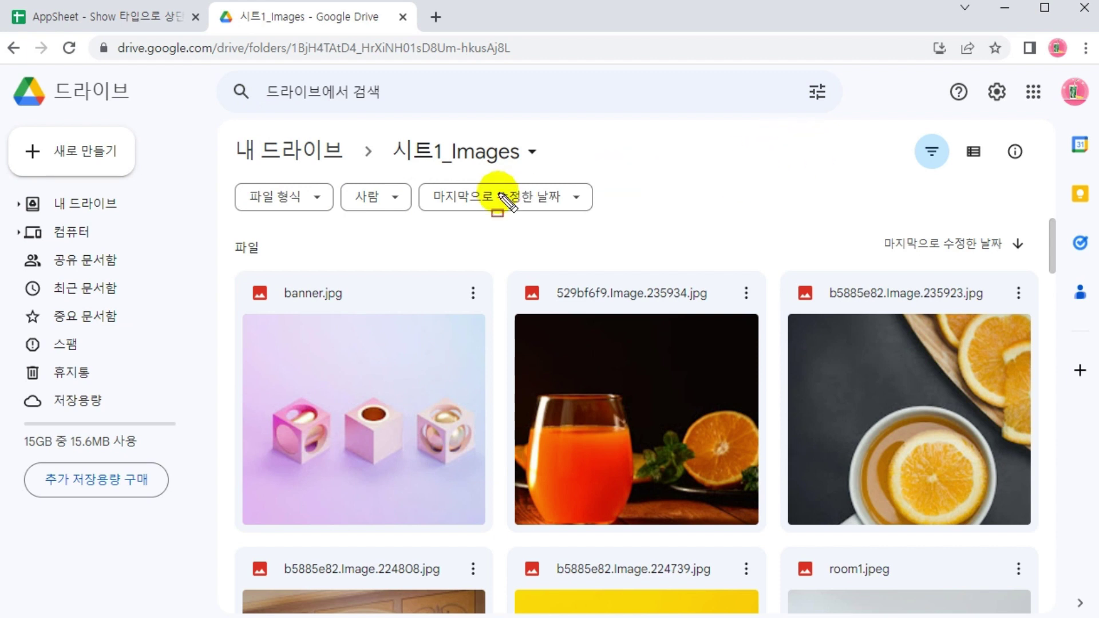
drag(176, 120, 958, 138)
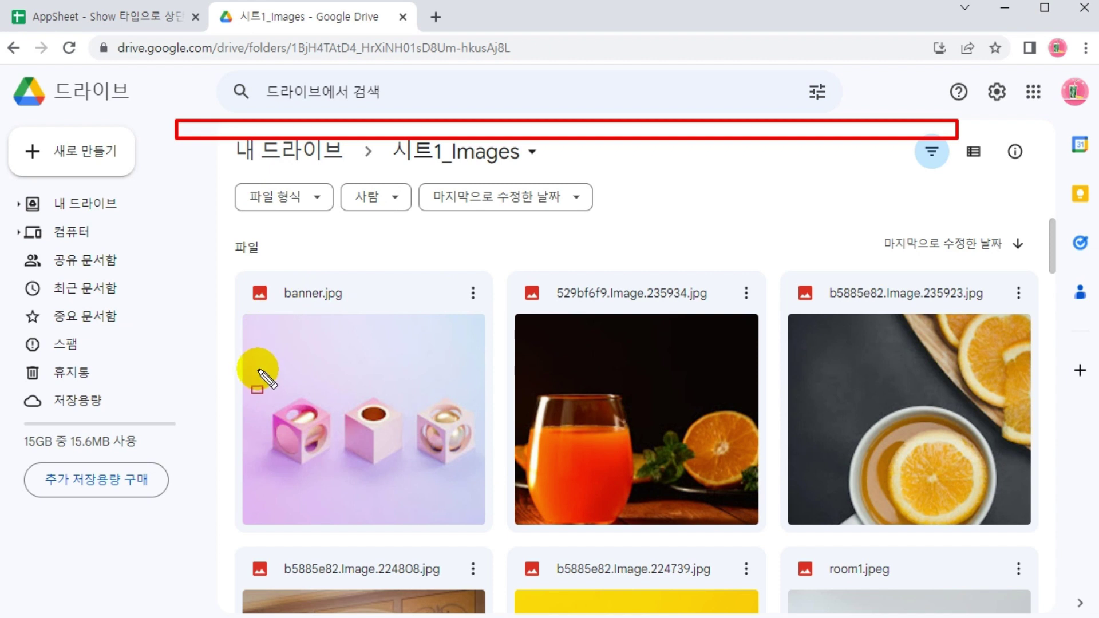
mouse_move(239, 305)
mouse_down()
mouse_move(458, 479)
mouse_move(491, 533)
mouse_up()
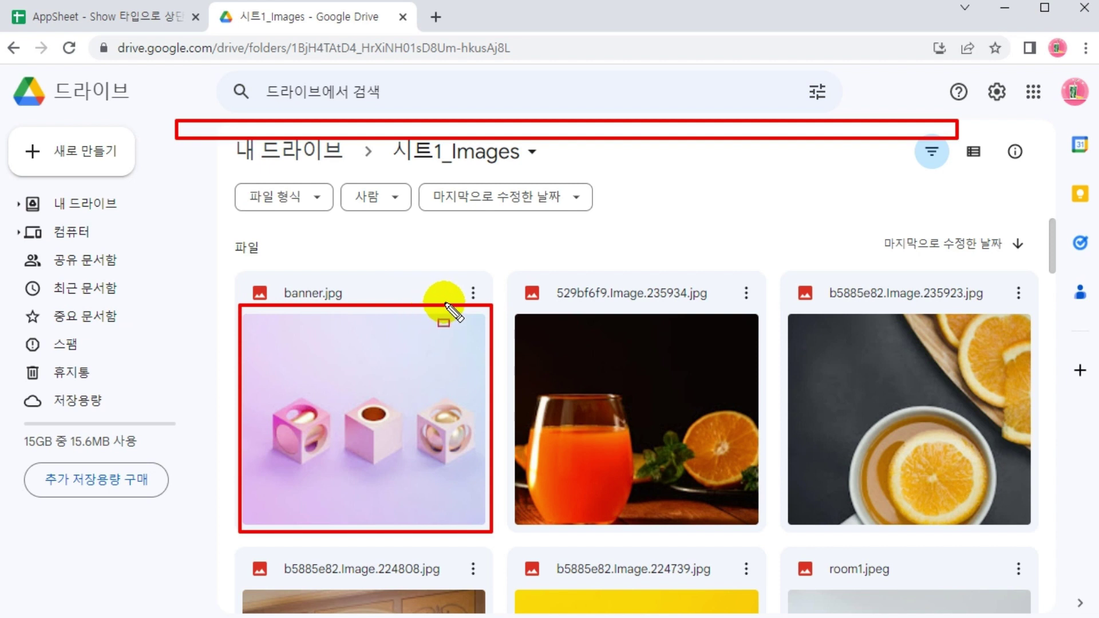
key(Escape)
Copy the share link of banner.jpg from its options menu
click(473, 295)
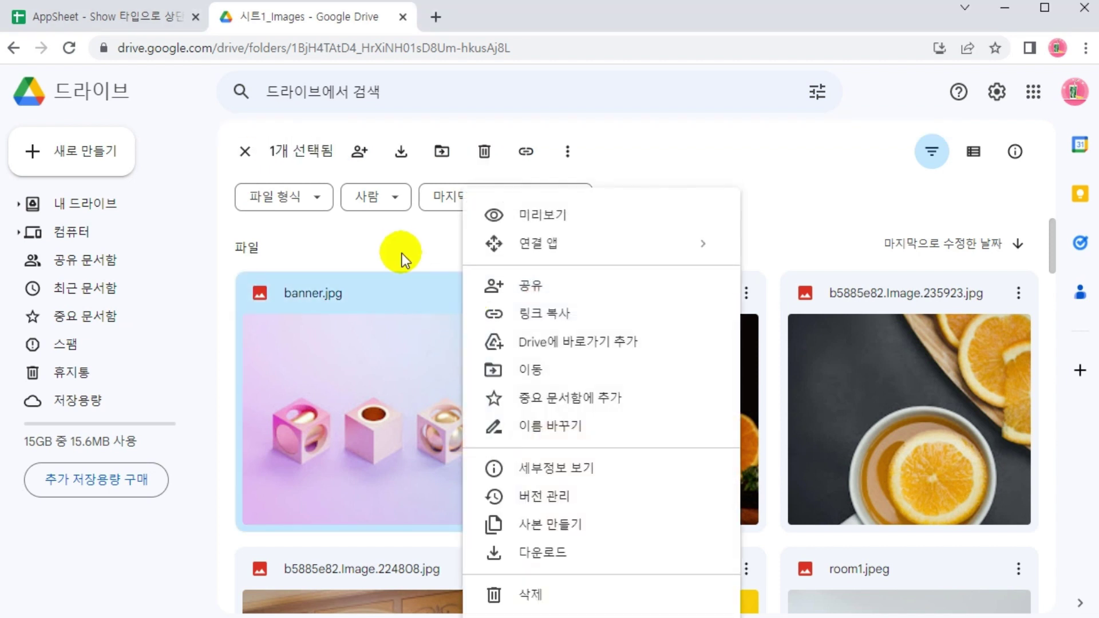
click(401, 253)
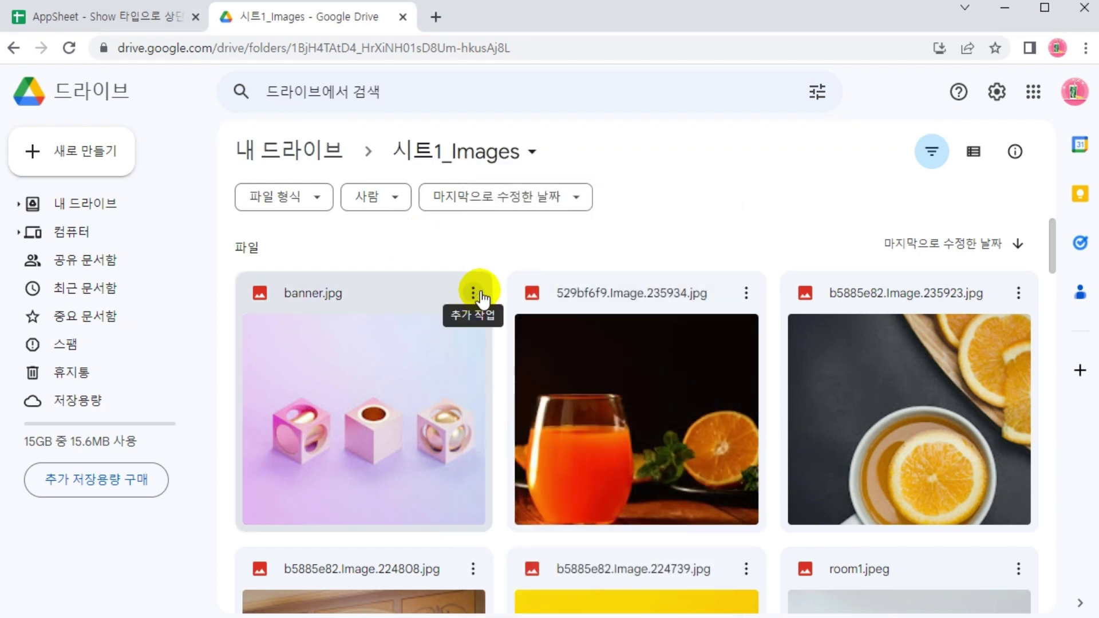
click(473, 295)
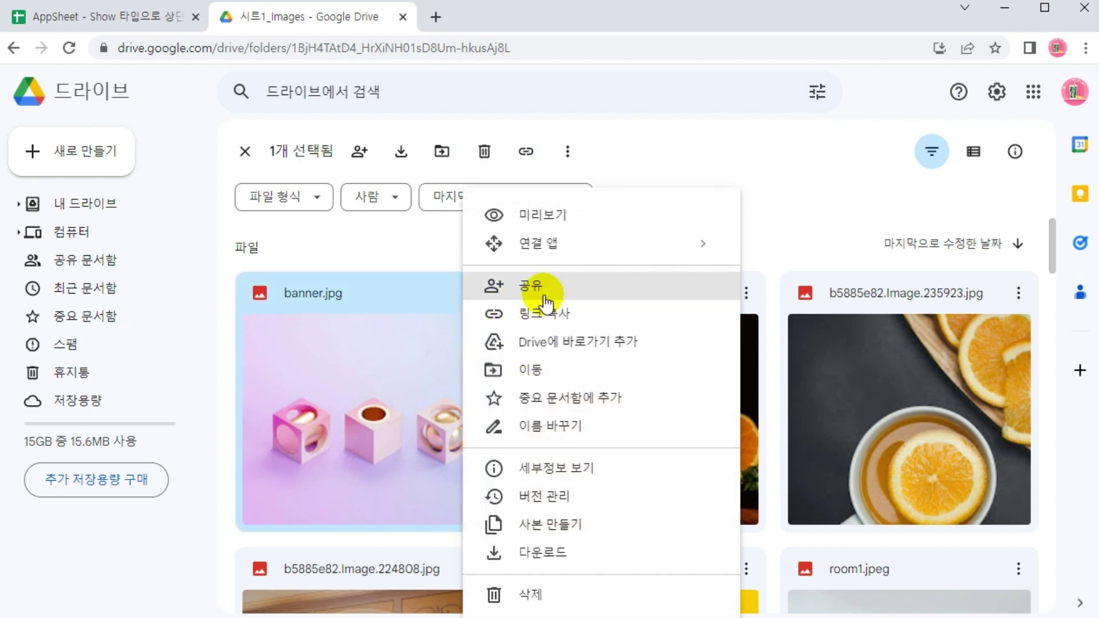
click(559, 314)
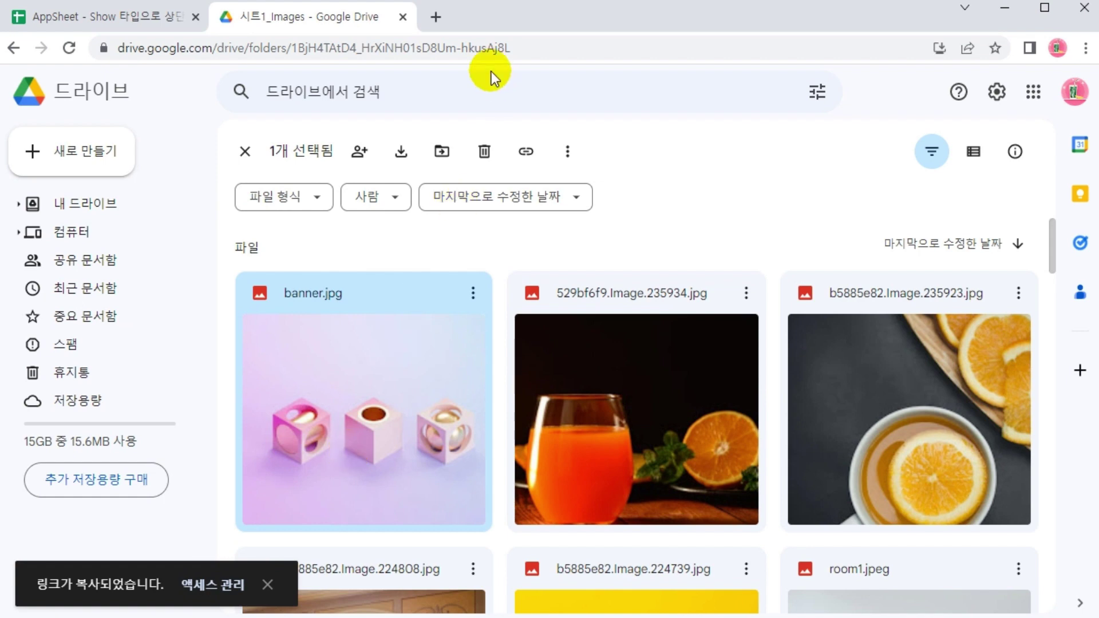
Paste the copied link into a new browser tab and go to it
click(436, 16)
right_click(437, 47)
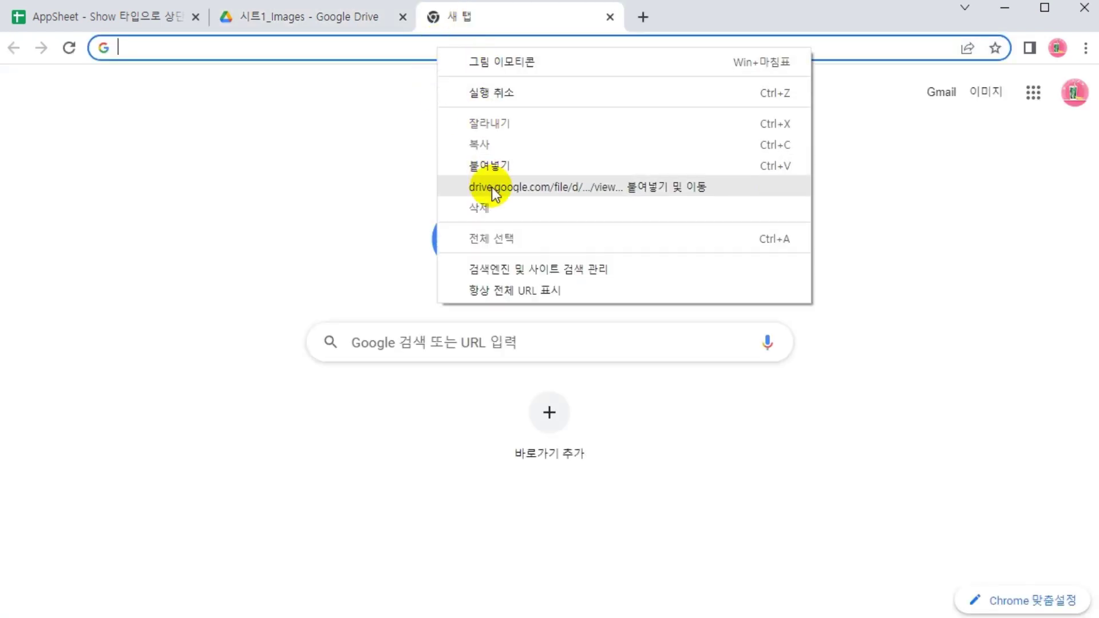
click(492, 187)
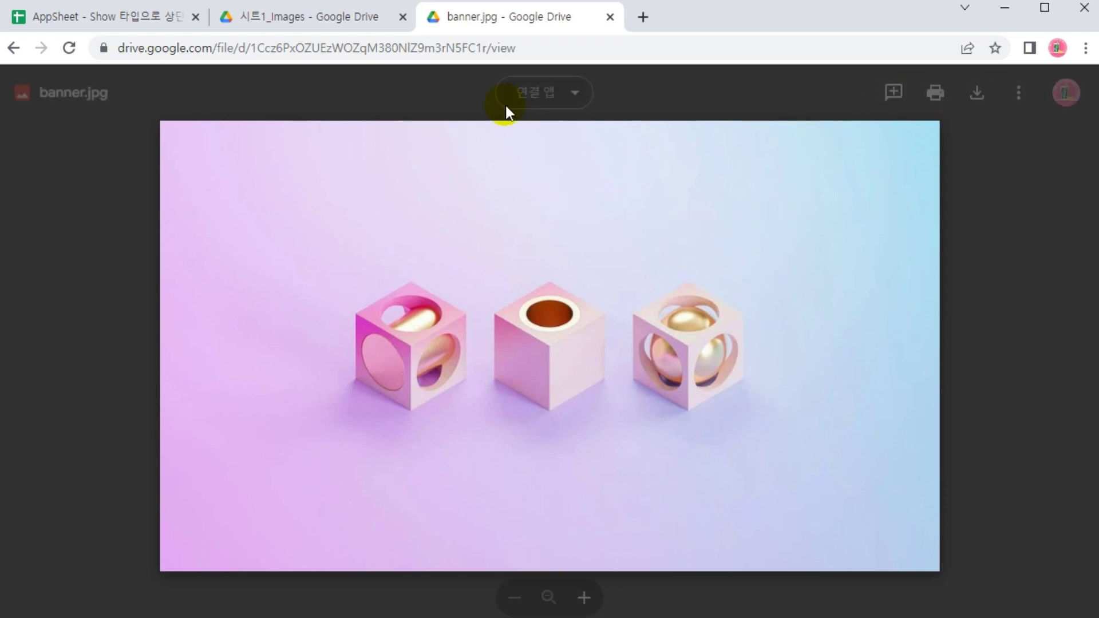
Load the copied Drive link, then paste it again into the address bar to show the full URL
right_click(460, 48)
click(531, 219)
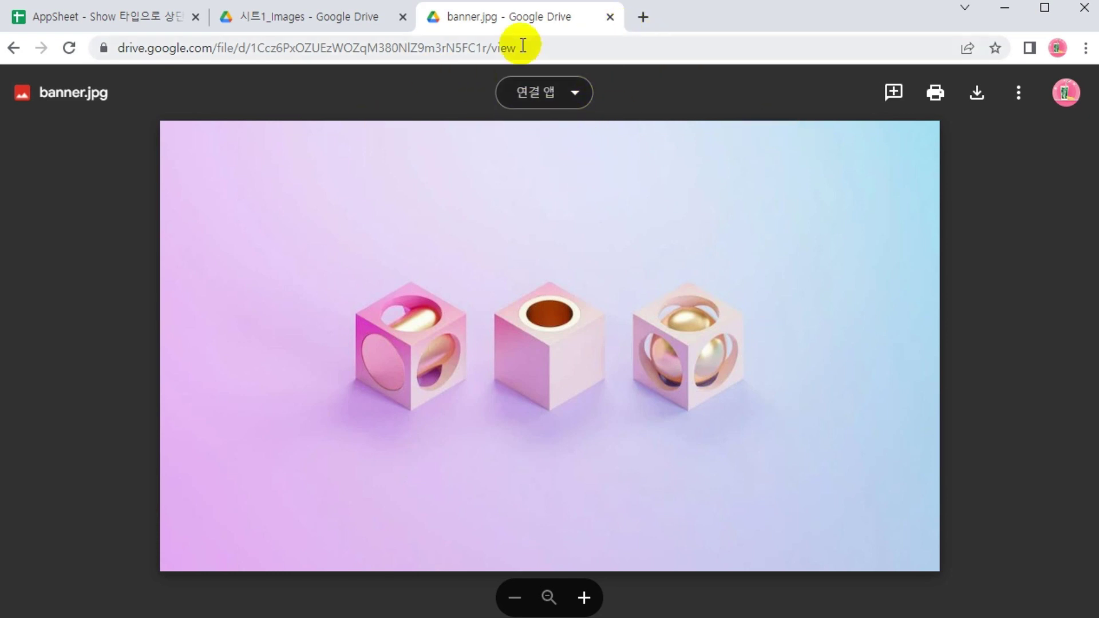
click(334, 18)
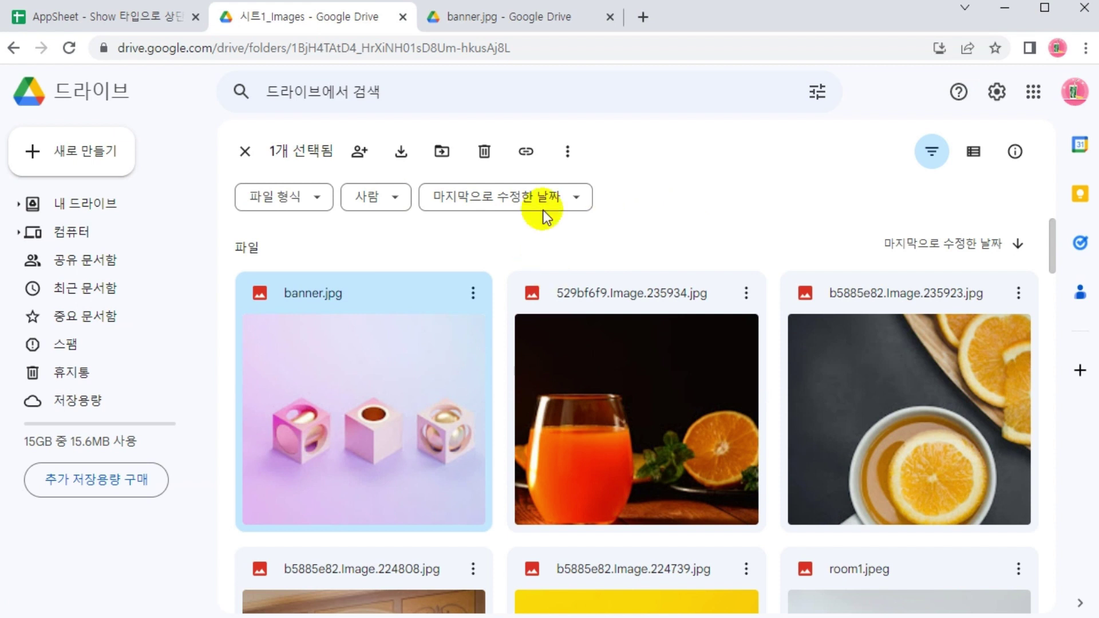
click(528, 16)
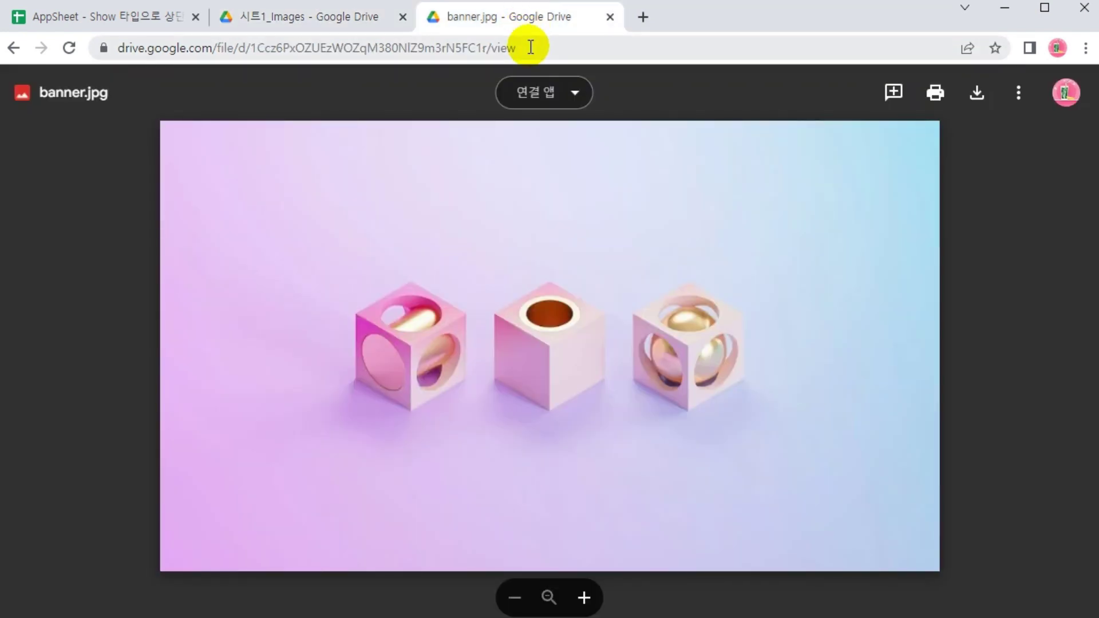
right_click(529, 46)
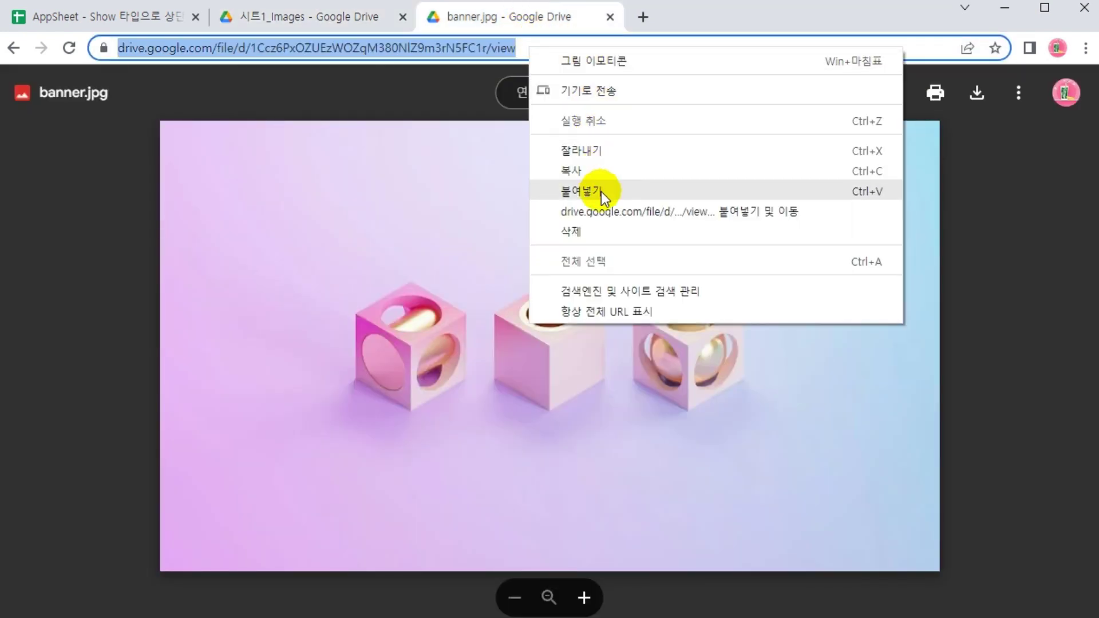
click(601, 192)
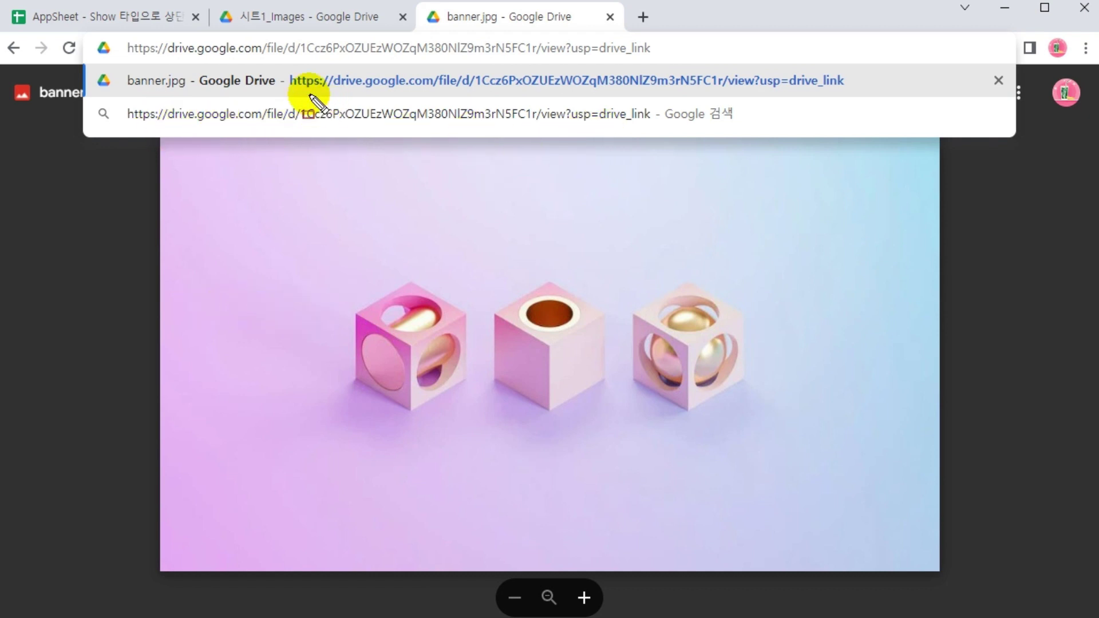
Mark the link's usp=drive_link ending, then close the banner.jpg viewer tab
mouse_move(286, 64)
mouse_down()
mouse_move(479, 92)
mouse_move(861, 99)
mouse_up()
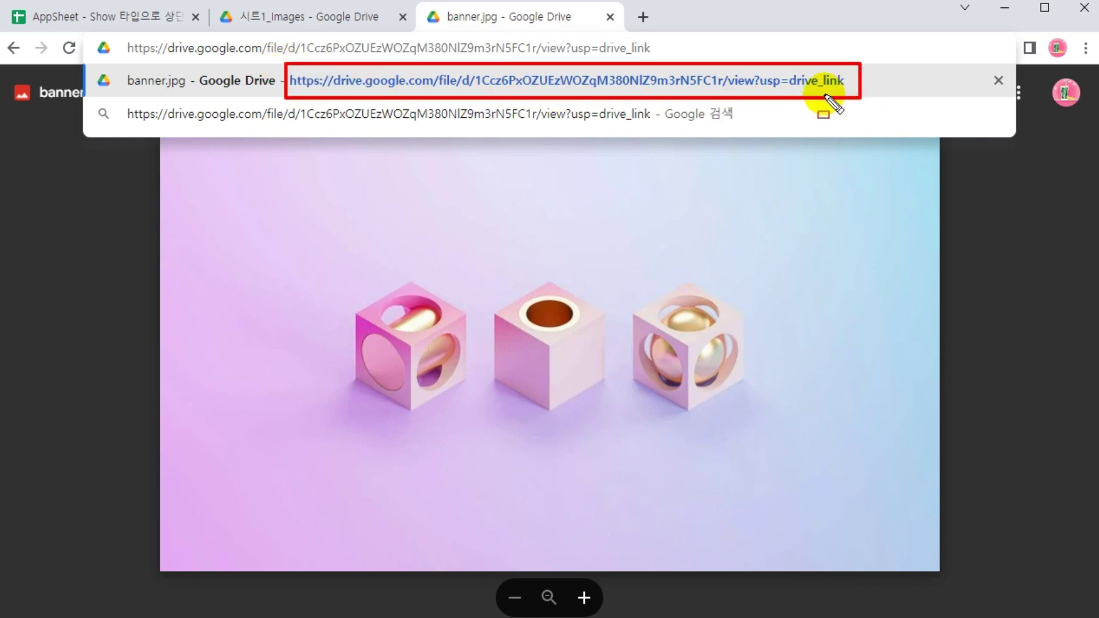
drag(859, 197, 821, 120)
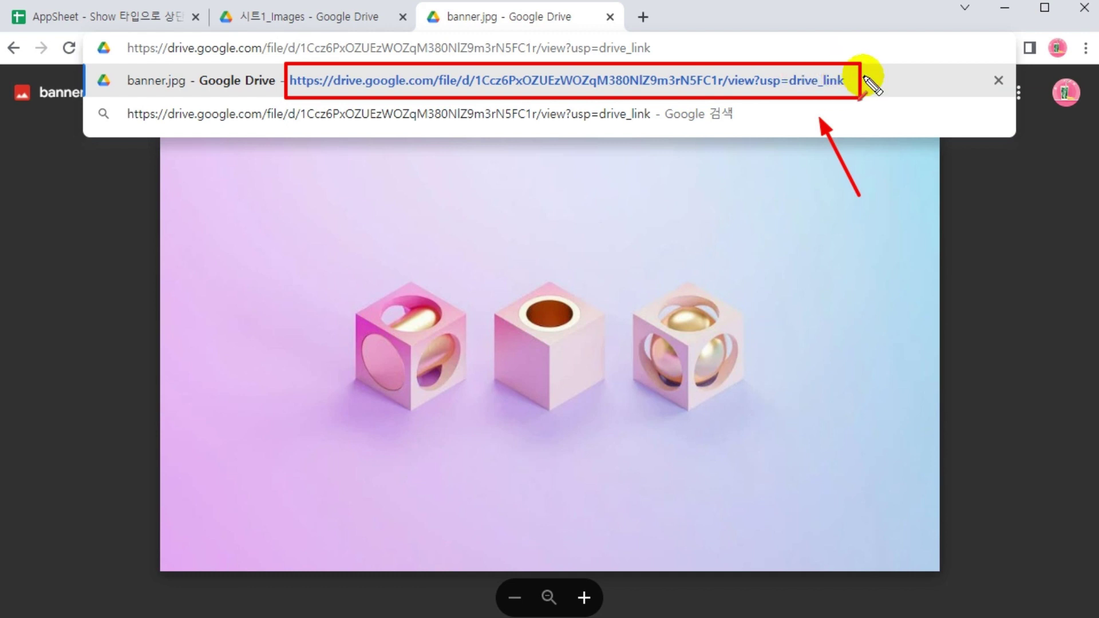
key(Escape)
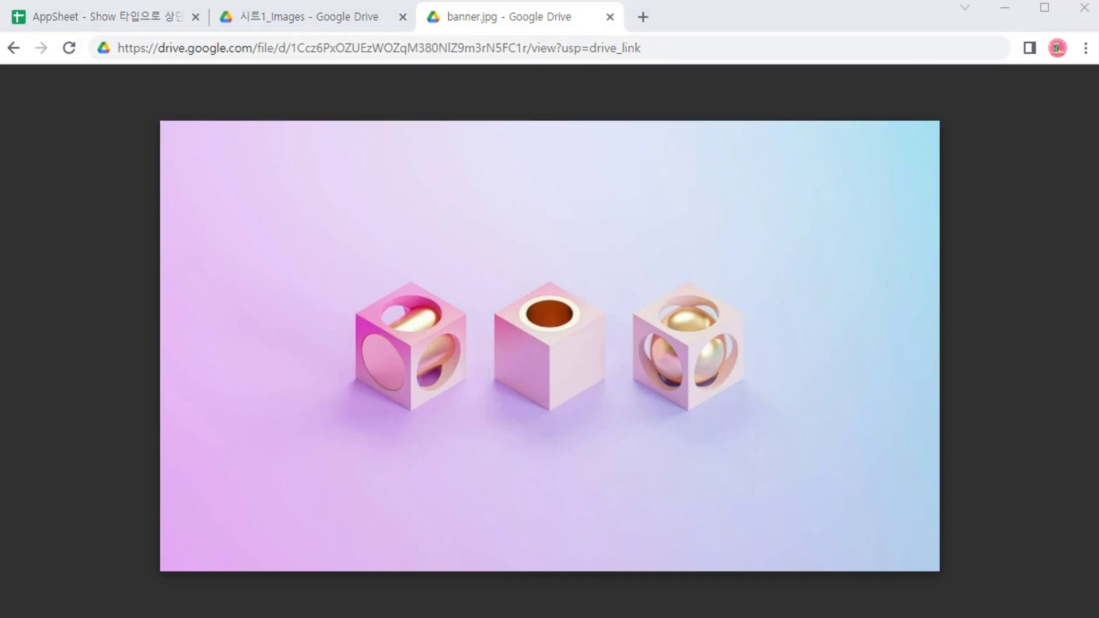
key(ctrl+w)
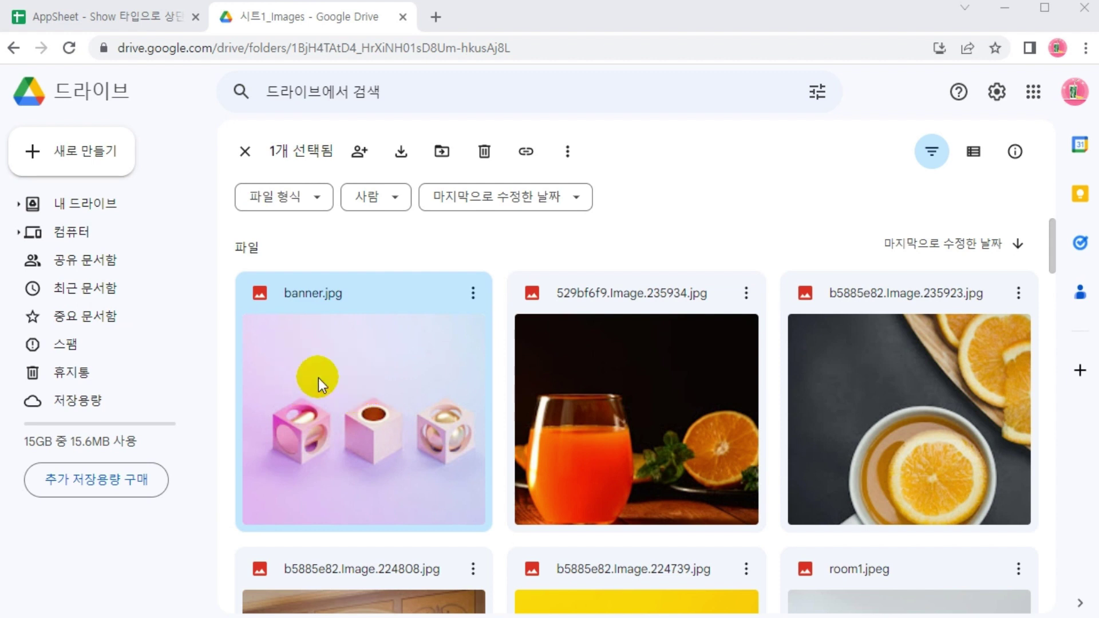
Inspect banner.jpg's preview image in developer tools and open its current source in a tab
double_click(347, 369)
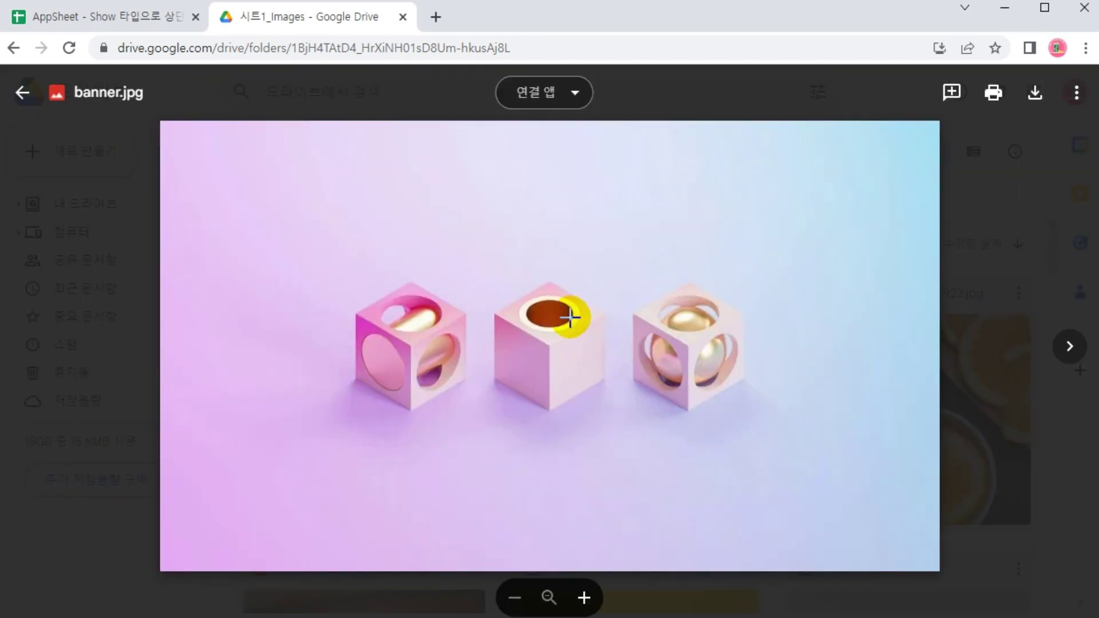
key(F12)
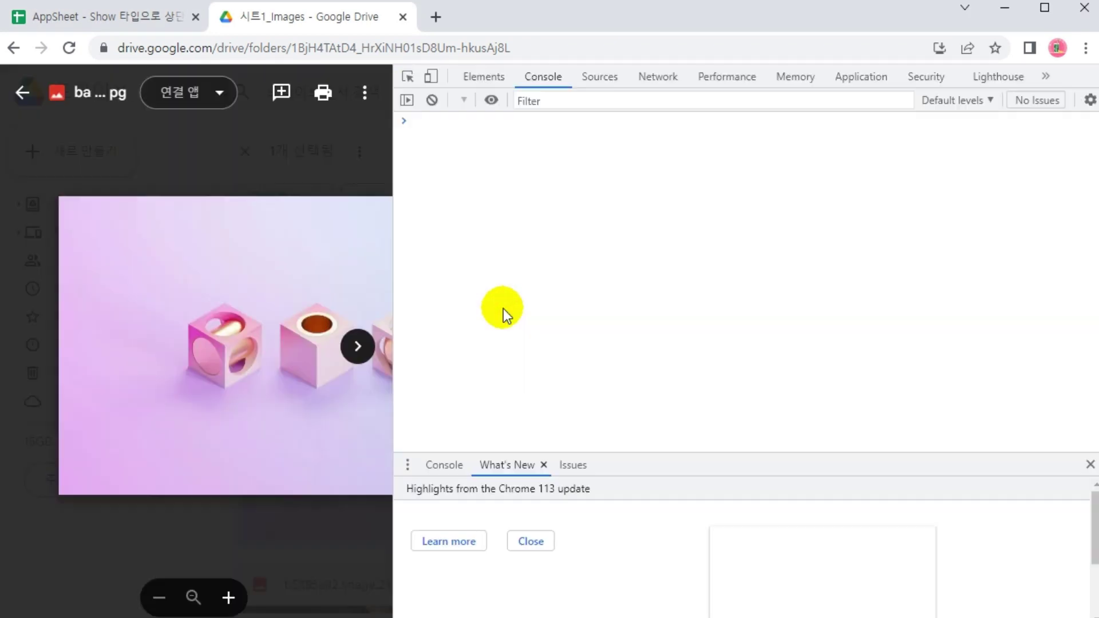
click(407, 77)
click(178, 340)
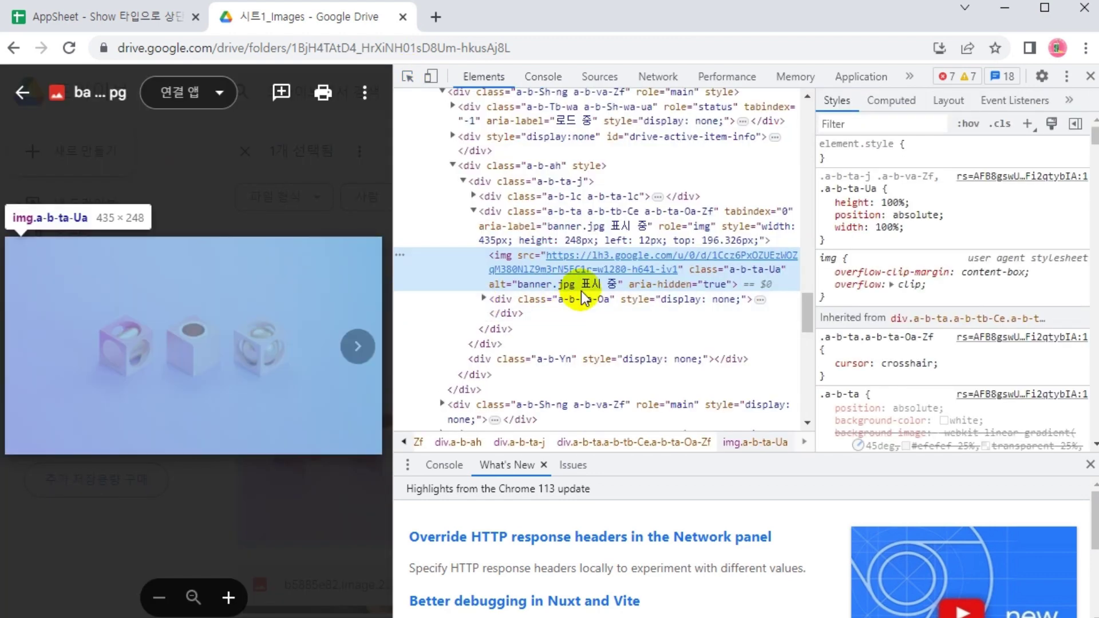
mouse_move(601, 270)
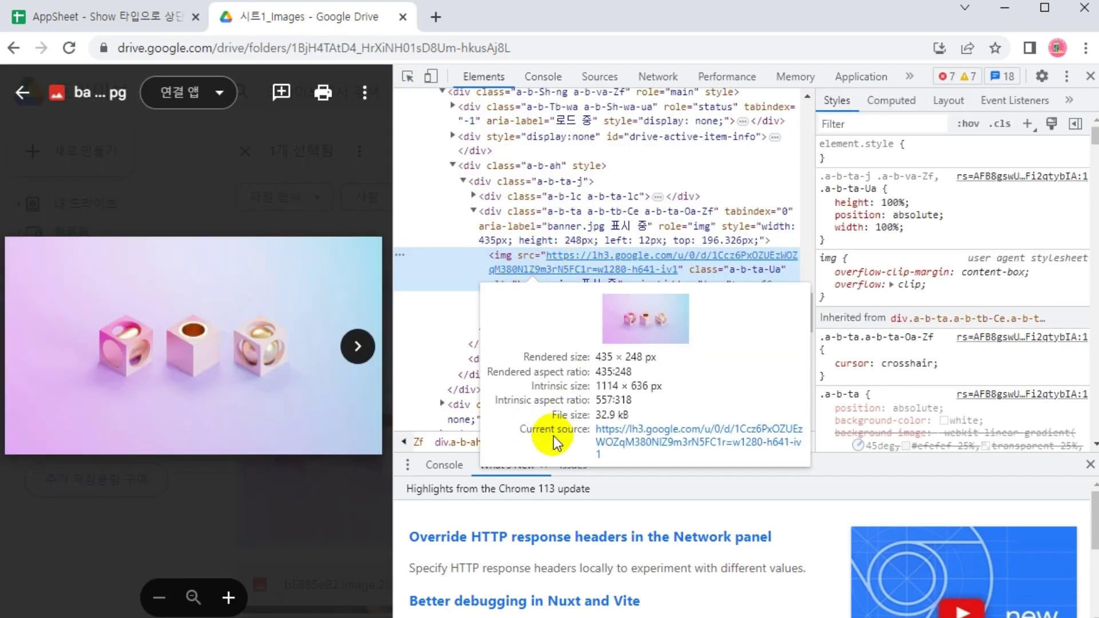
click(623, 442)
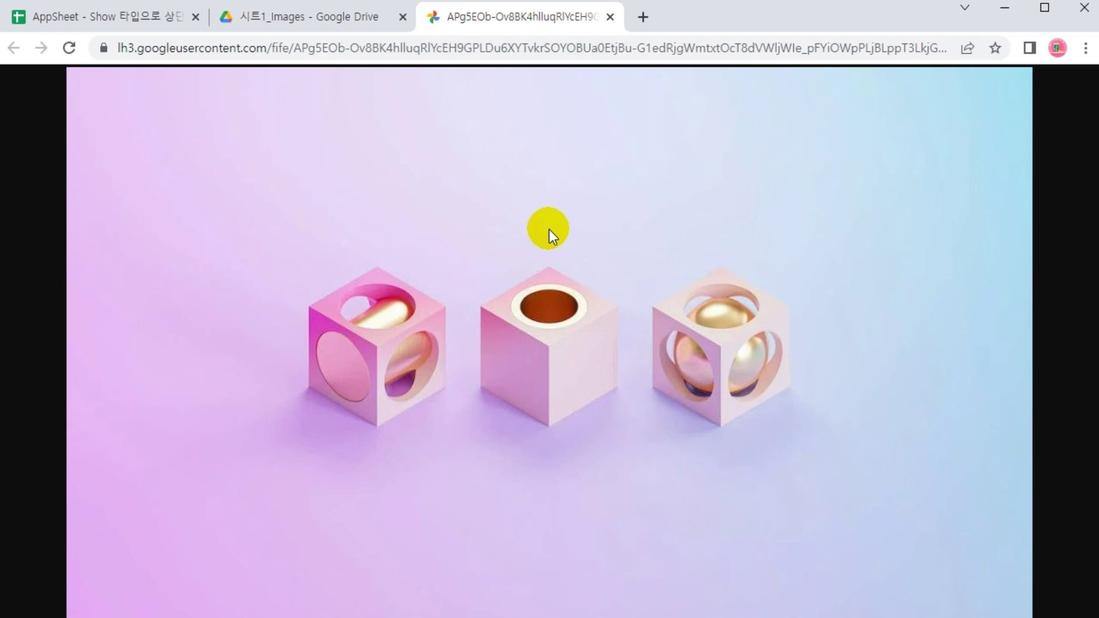
Copy the direct image address, close the full-size image tab and open a blank tab
right_click(454, 152)
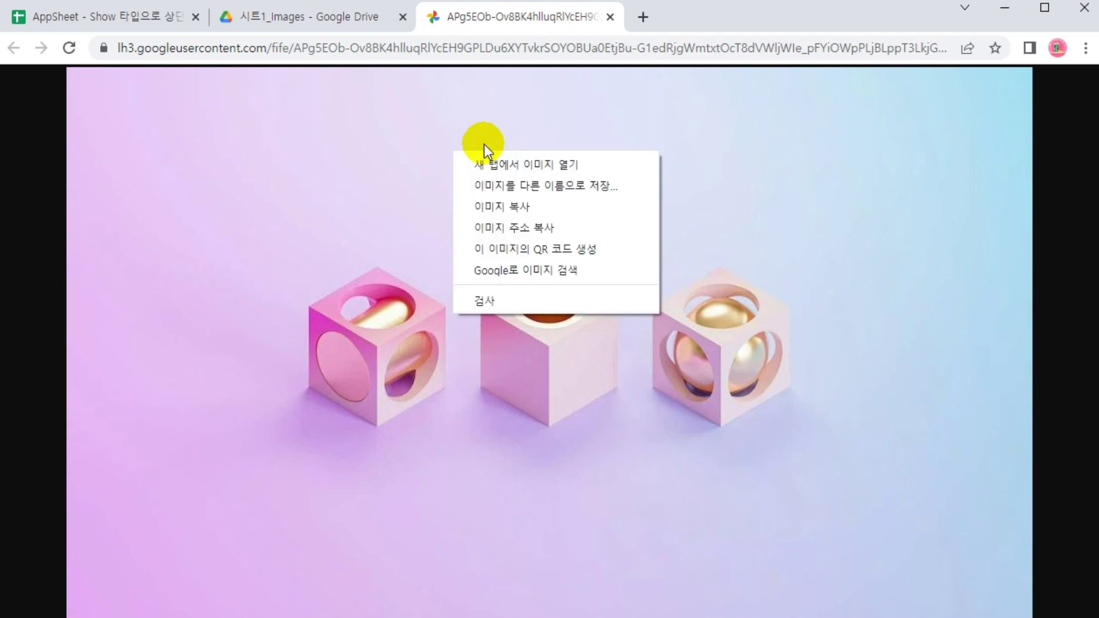
click(496, 228)
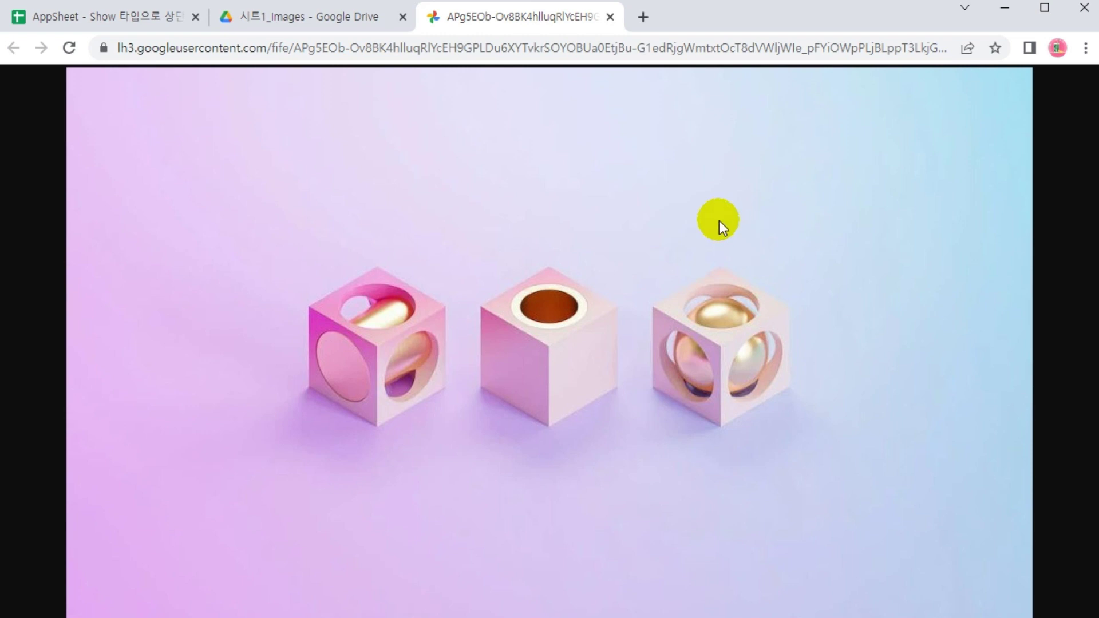
click(611, 18)
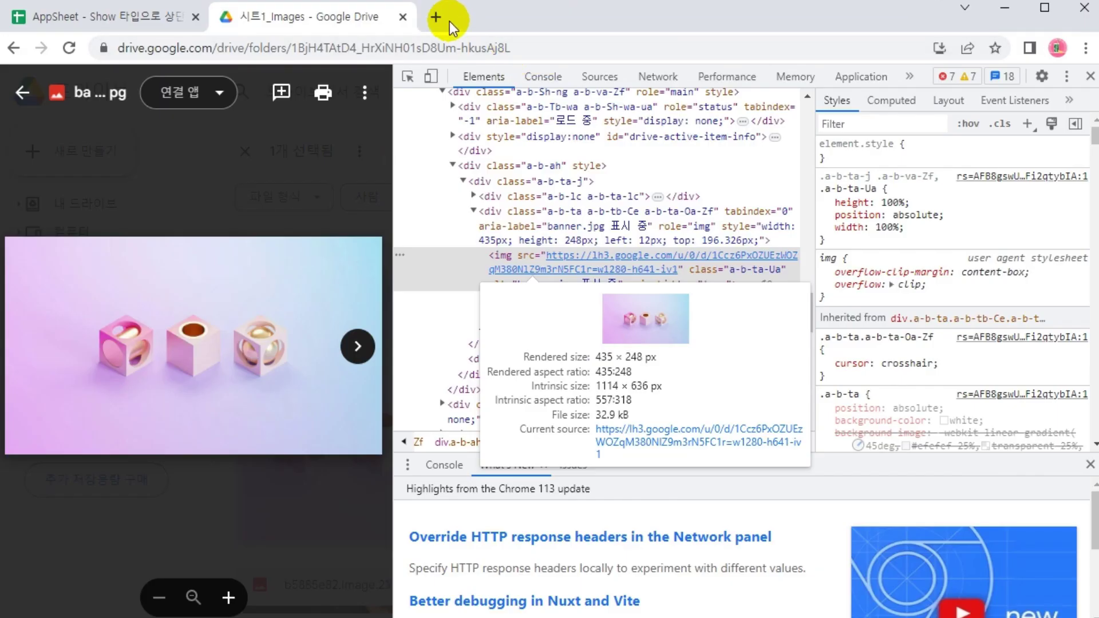
click(446, 17)
right_click(401, 51)
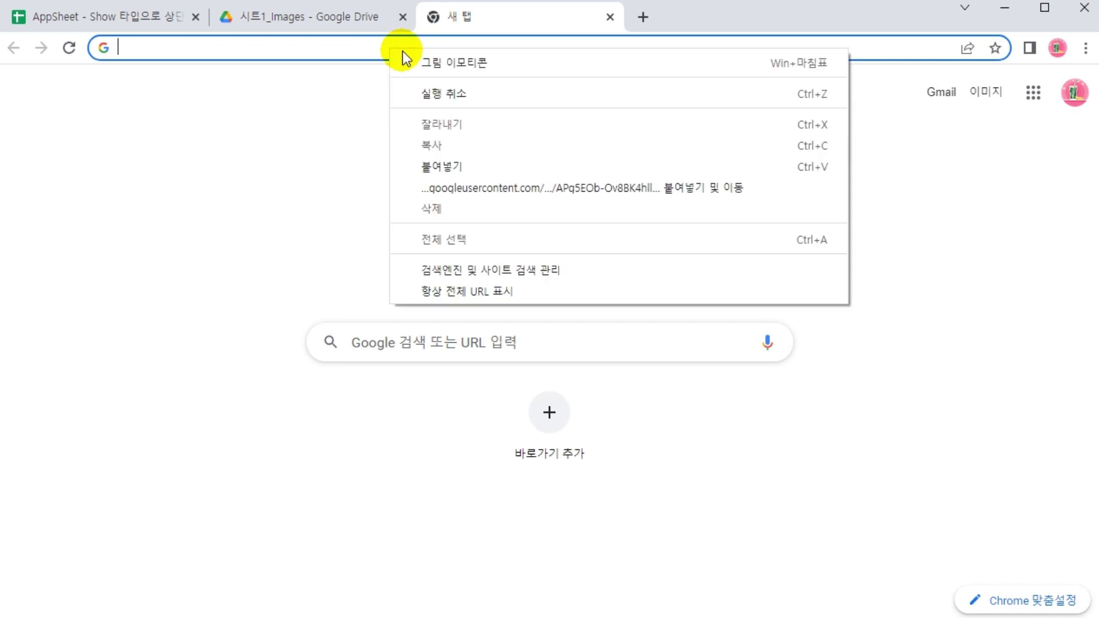
Load the copied lh3.googleusercontent.com address so banner.jpg displays by itself
click(466, 188)
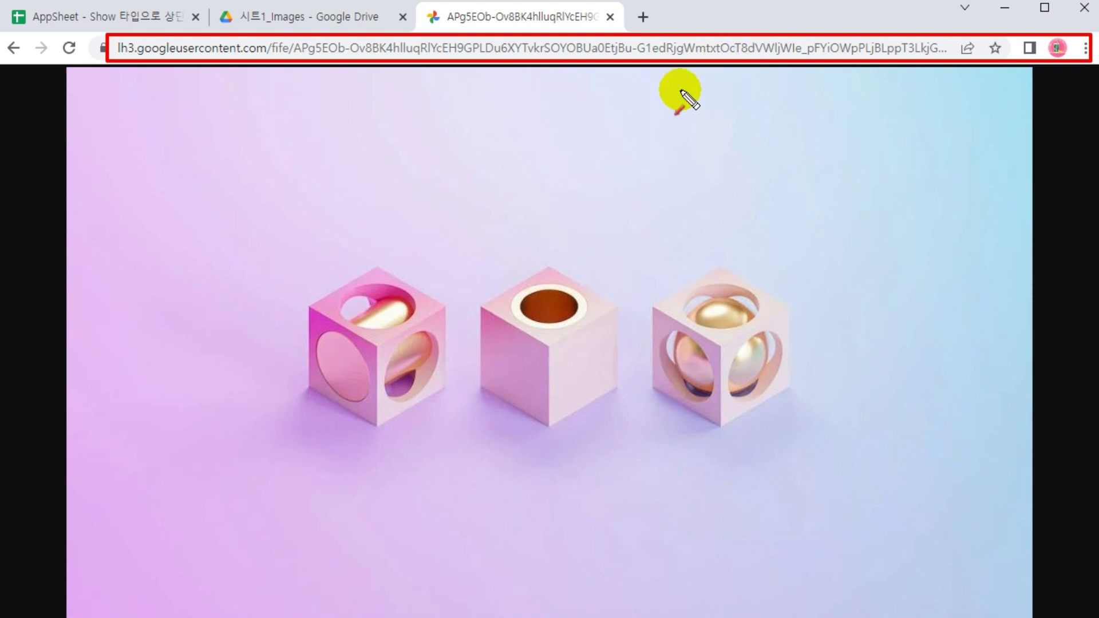
mouse_move(475, 124)
mouse_down()
mouse_move(486, 154)
mouse_move(520, 167)
mouse_move(515, 142)
mouse_move(565, 129)
mouse_move(559, 162)
mouse_move(581, 186)
mouse_up()
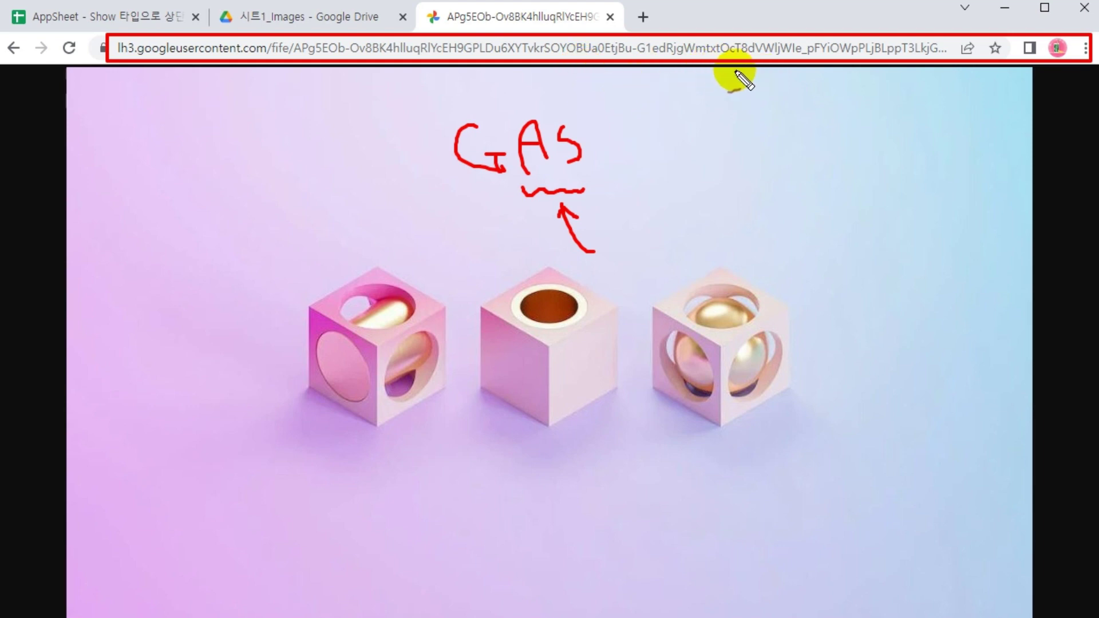
key(Escape)
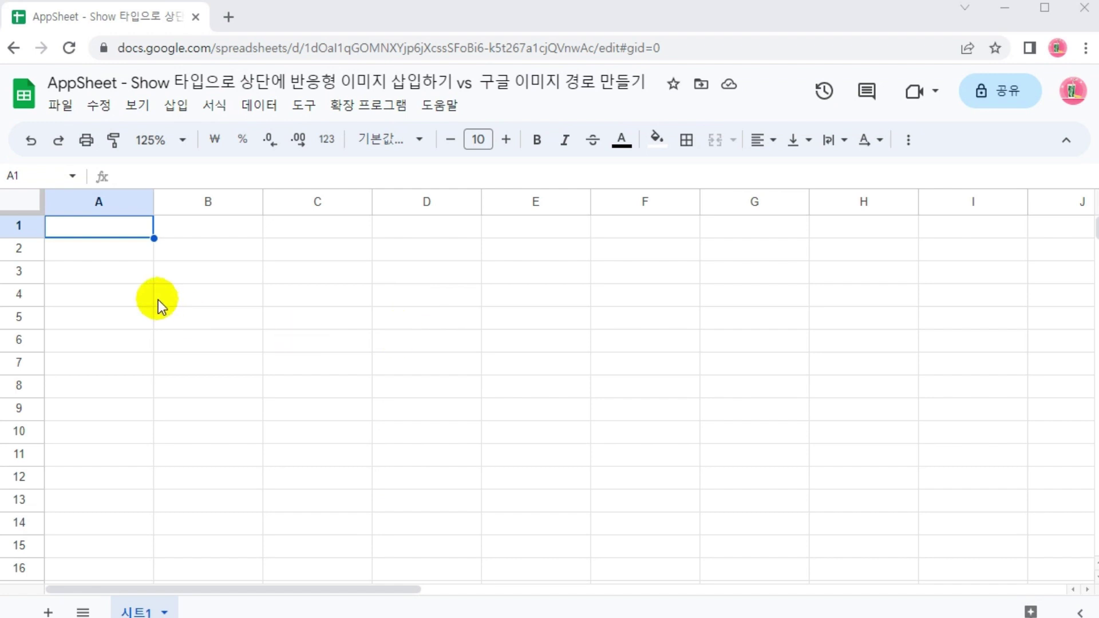
Type the id header in A1, start a name header and erase it
click(73, 229)
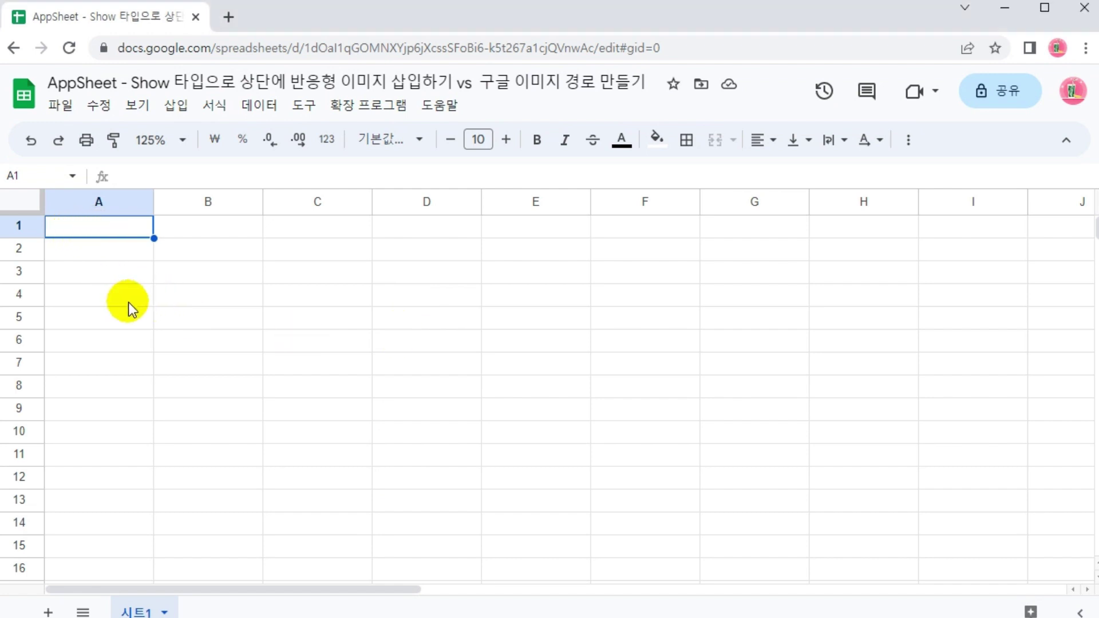
text(id)
key(Tab)
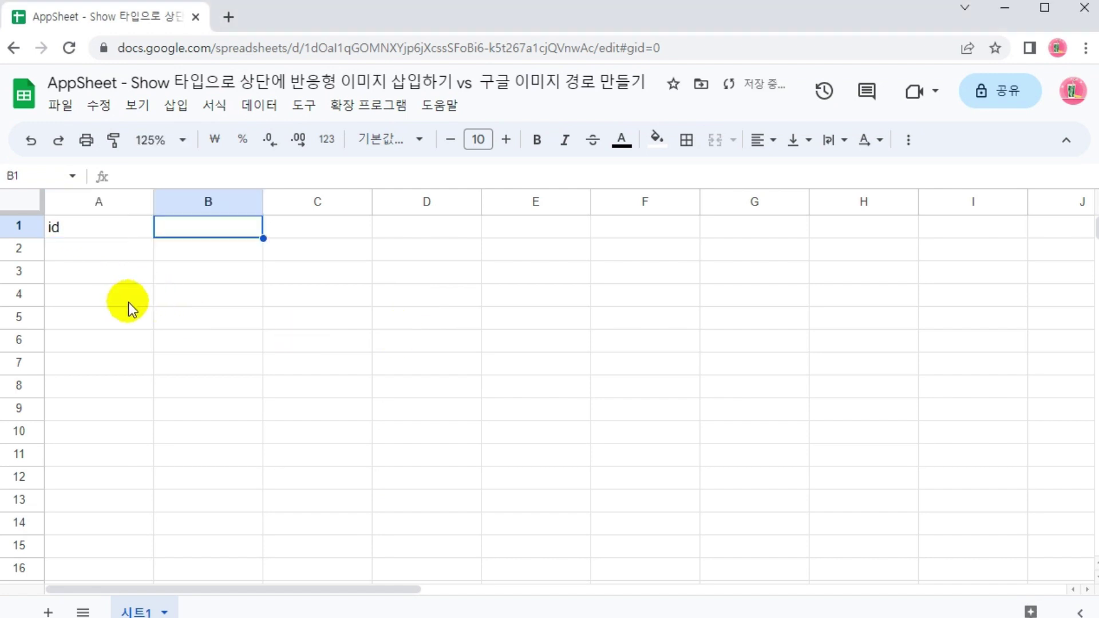
text(name)
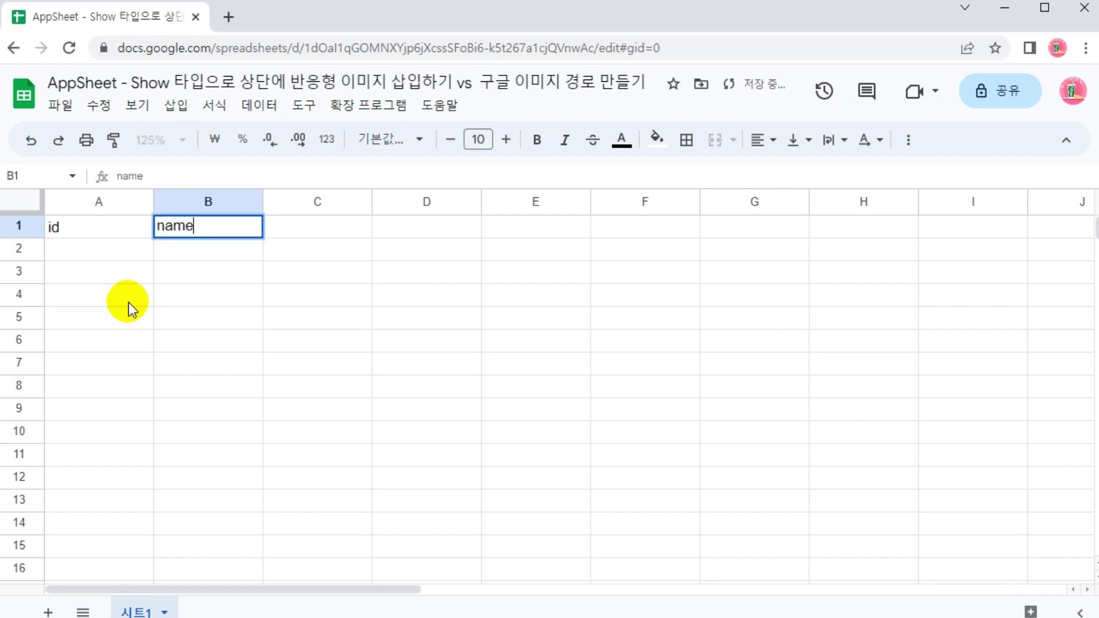
key(BackSpace)
key(BackSpace)
key(BackSpace)
key(BackSpace)
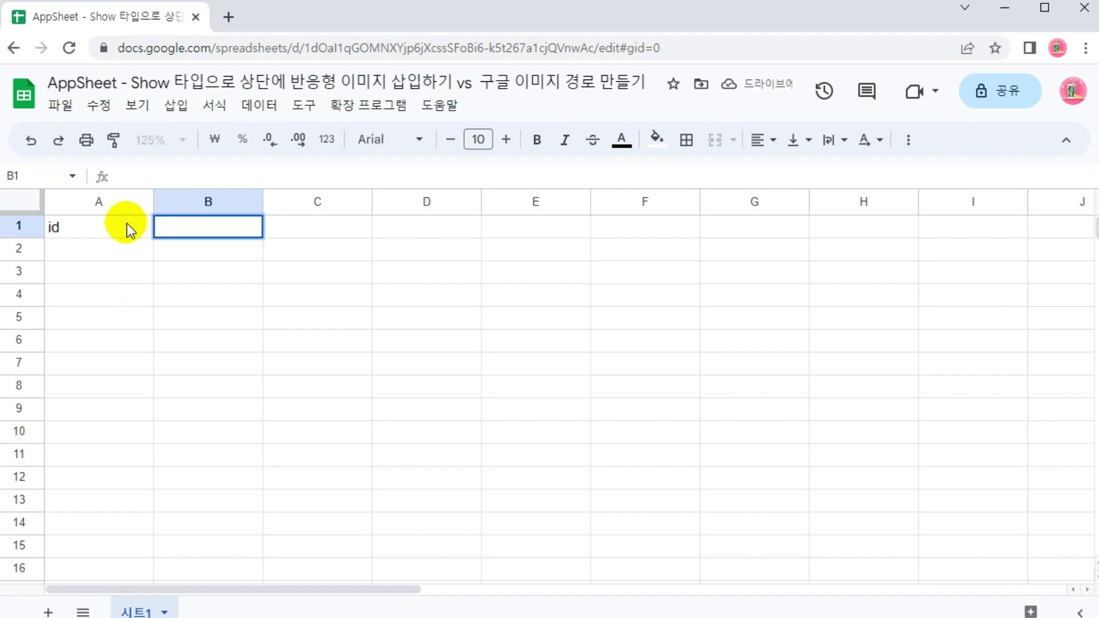
click(124, 221)
Reopen the latest spreadsheet from Sheets home at 125% zoom with menus hidden
click(29, 97)
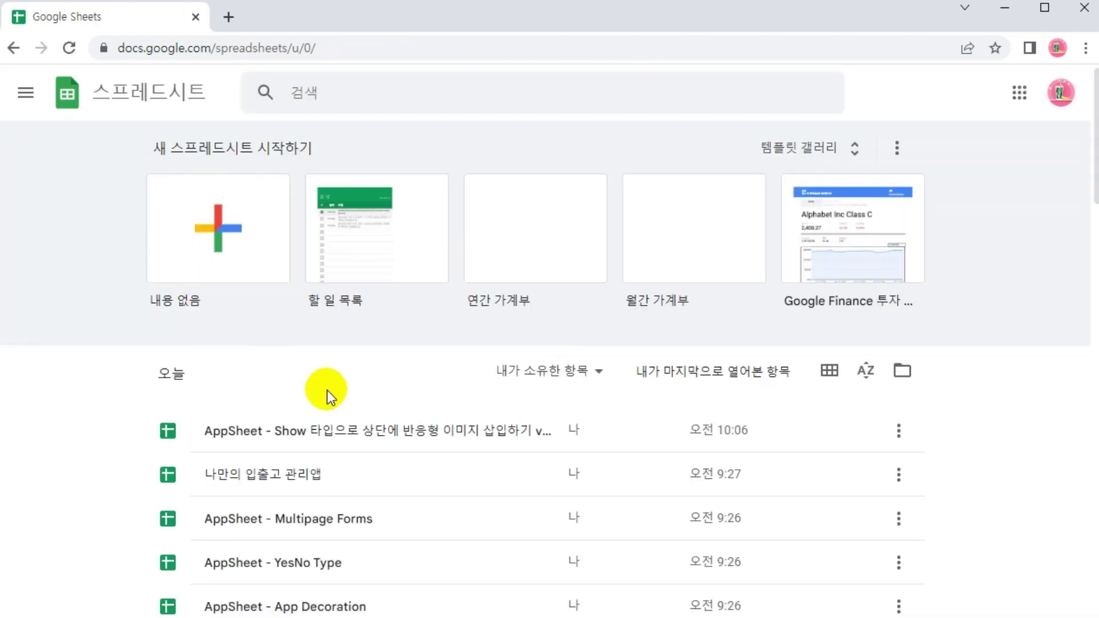
click(223, 229)
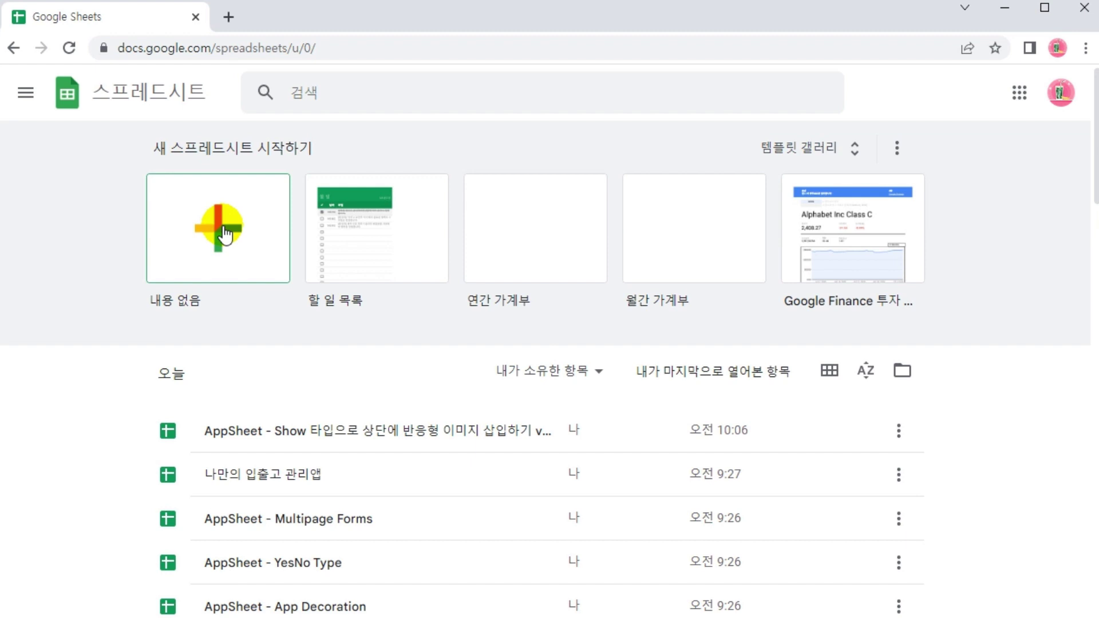
click(477, 434)
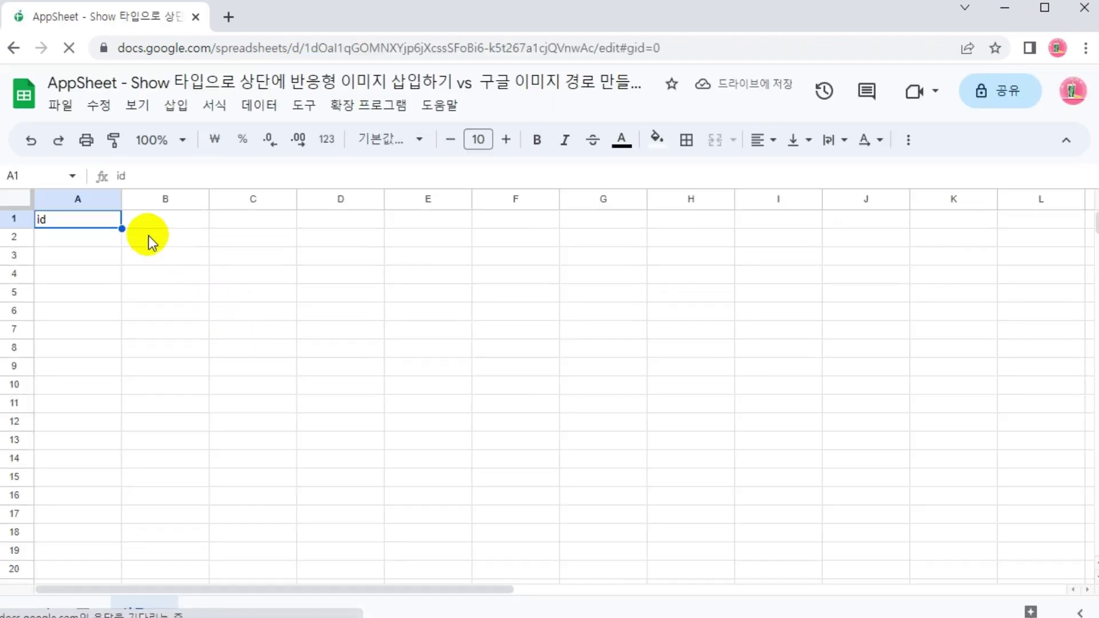
click(159, 140)
click(156, 283)
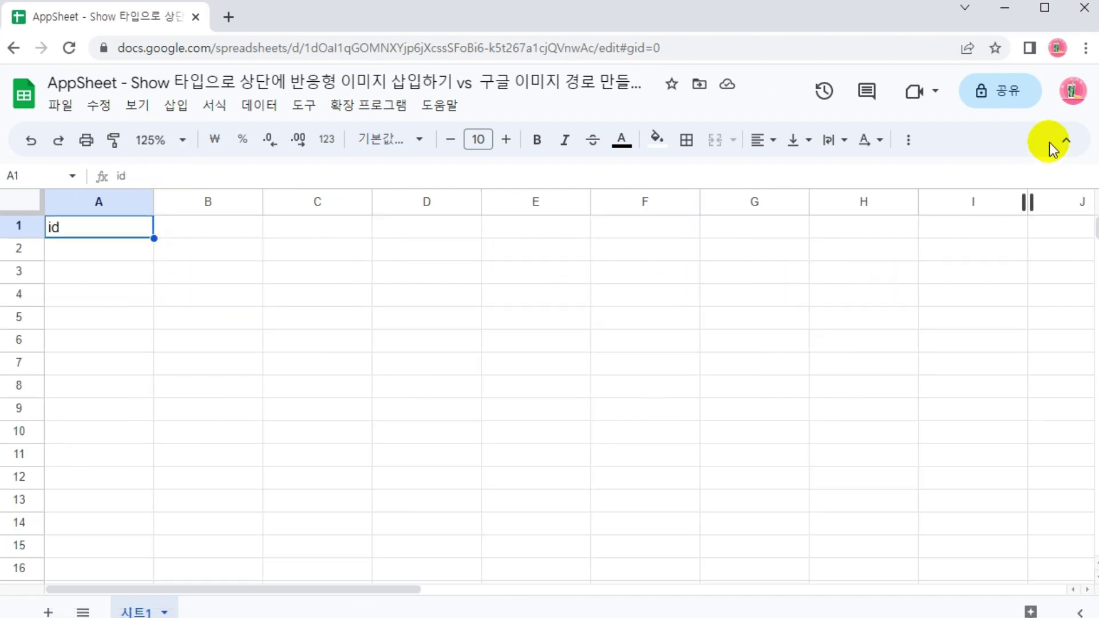
click(1053, 143)
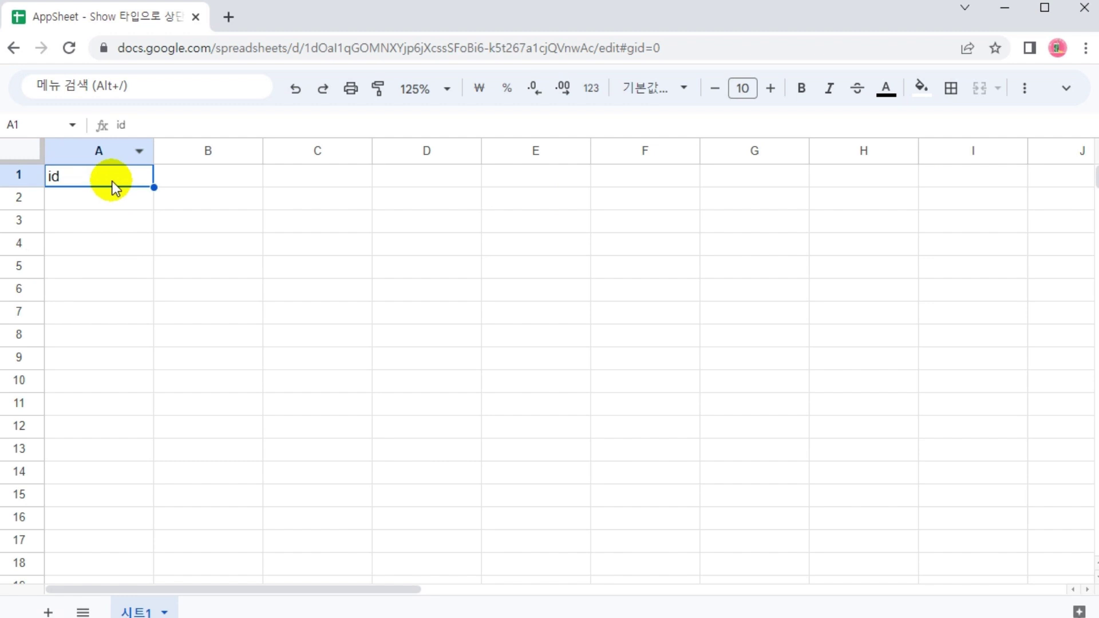
Enter the headers name, age, phone and banner into B1 through E1
click(205, 173)
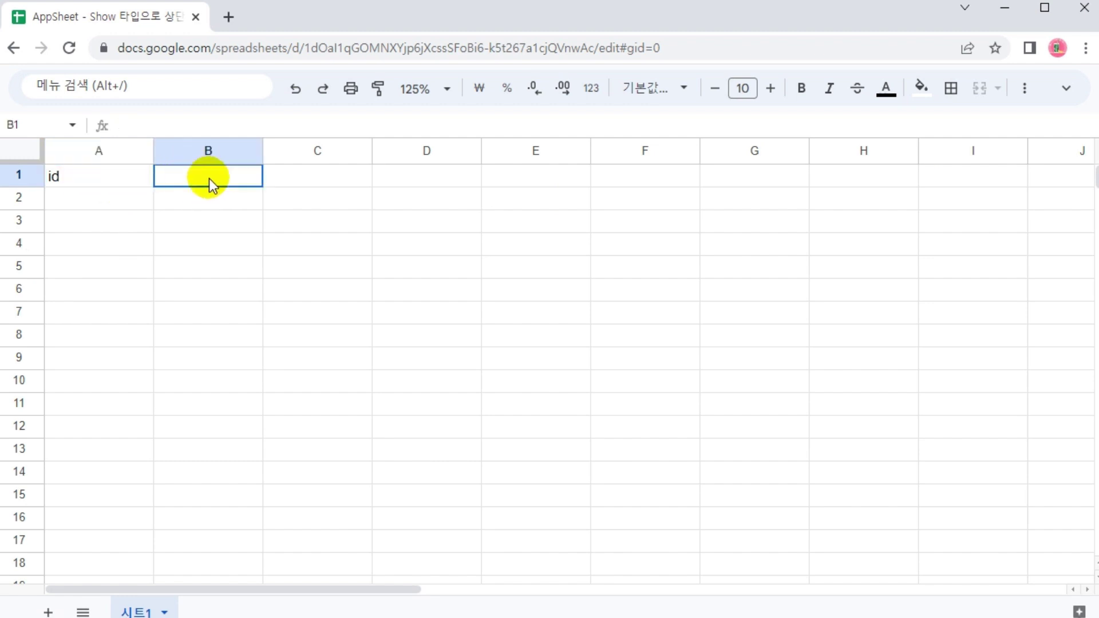
text(name)
key(Tab)
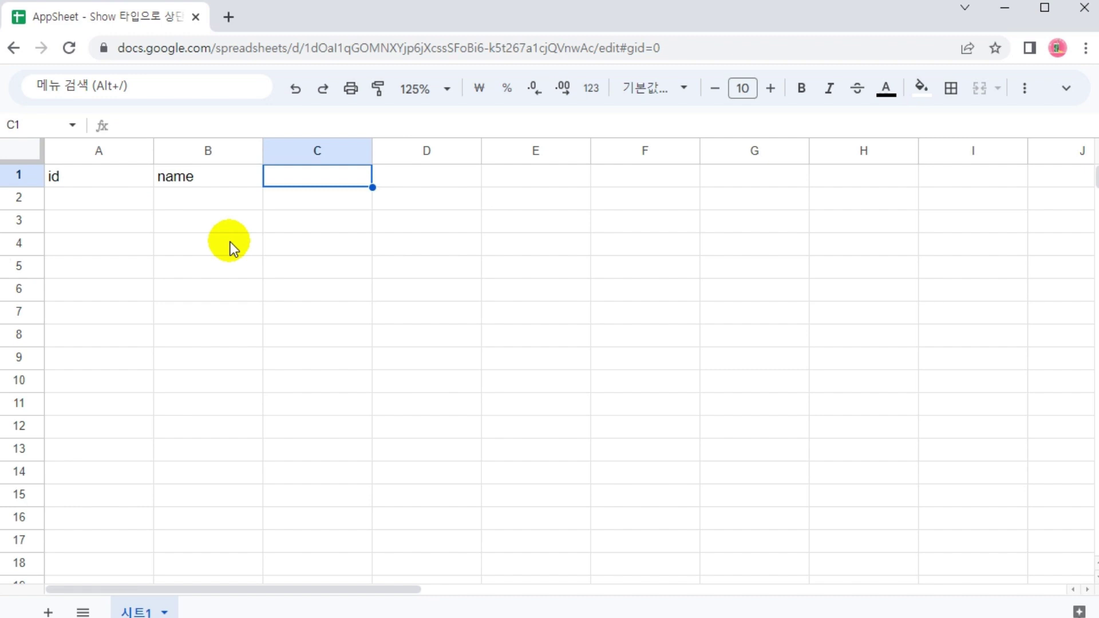
text(age)
key(Tab)
text(phone)
key(Tab)
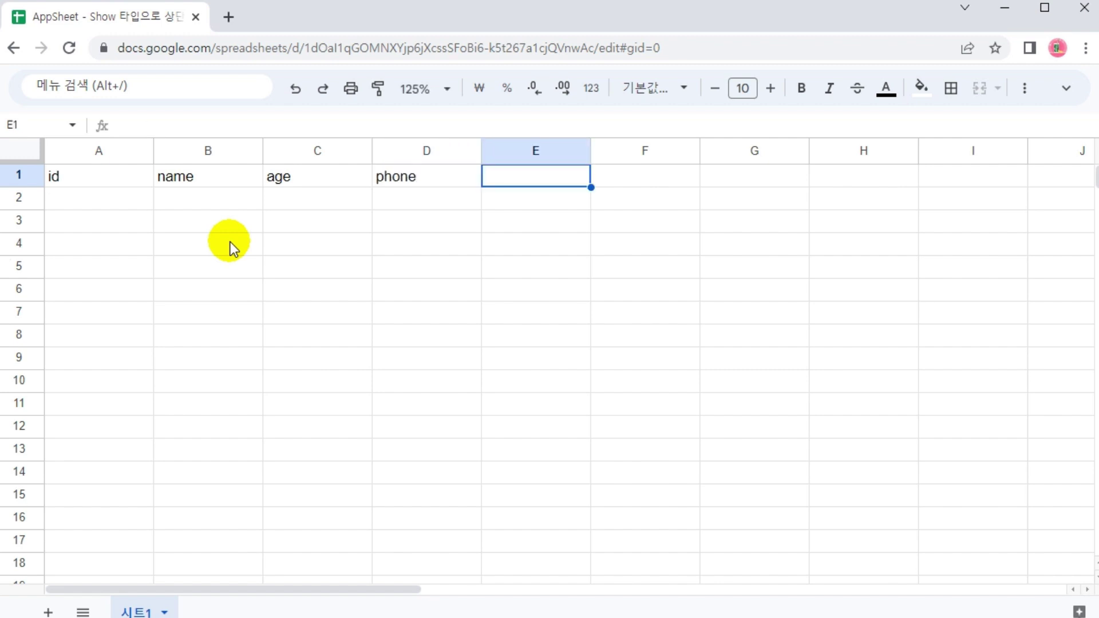
text(banner)
key(Return)
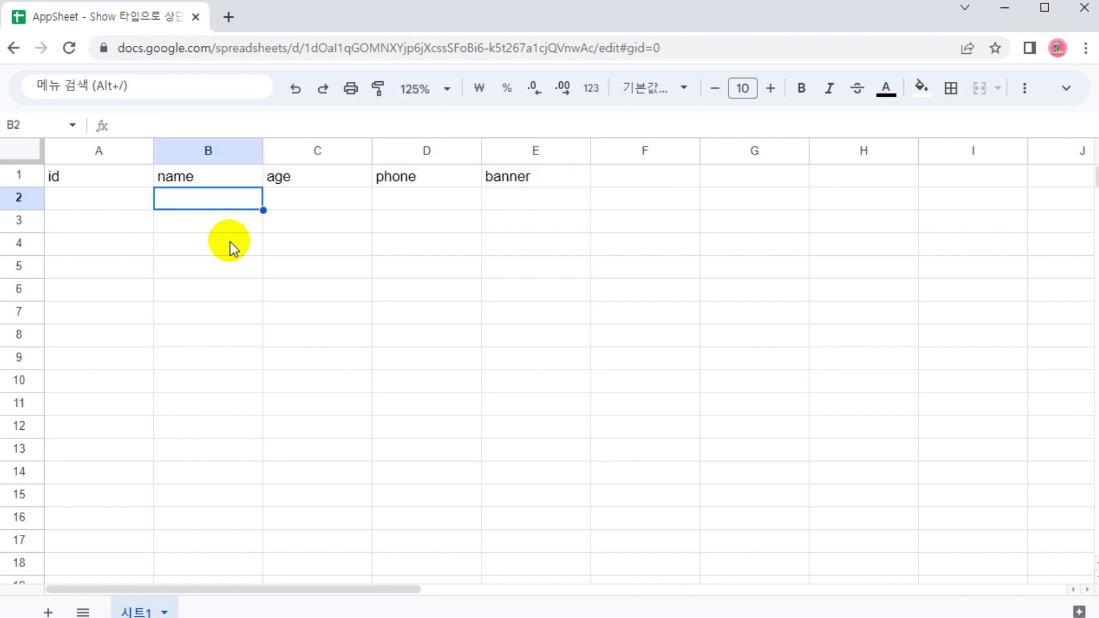
click(540, 200)
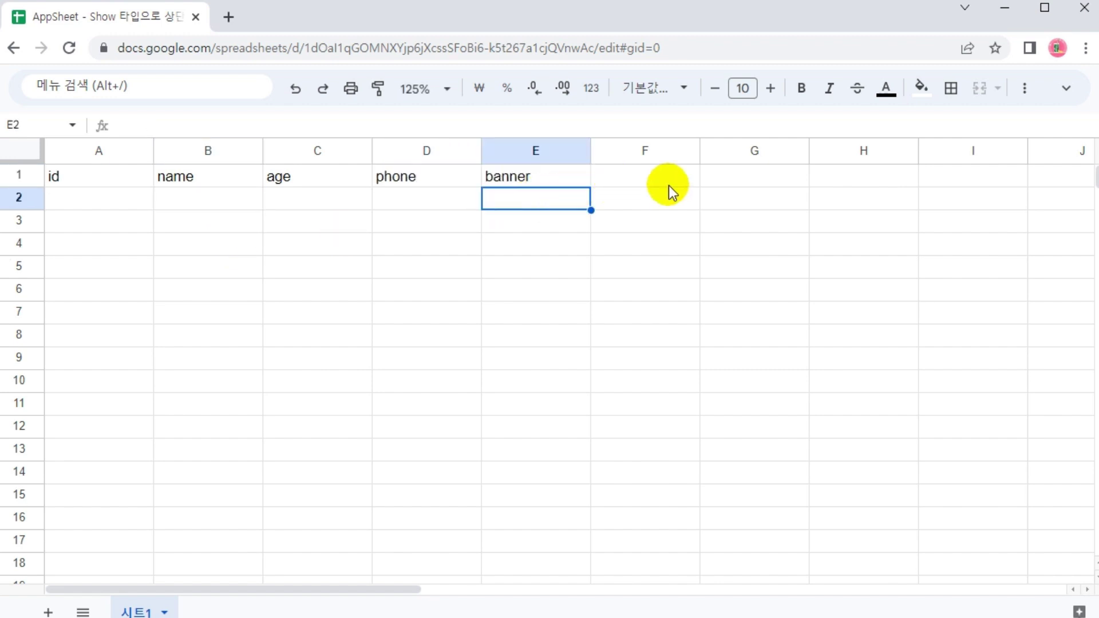
click(1058, 173)
Centre A1:E1 and give it a dark purple fill with white text
drag(106, 179, 547, 178)
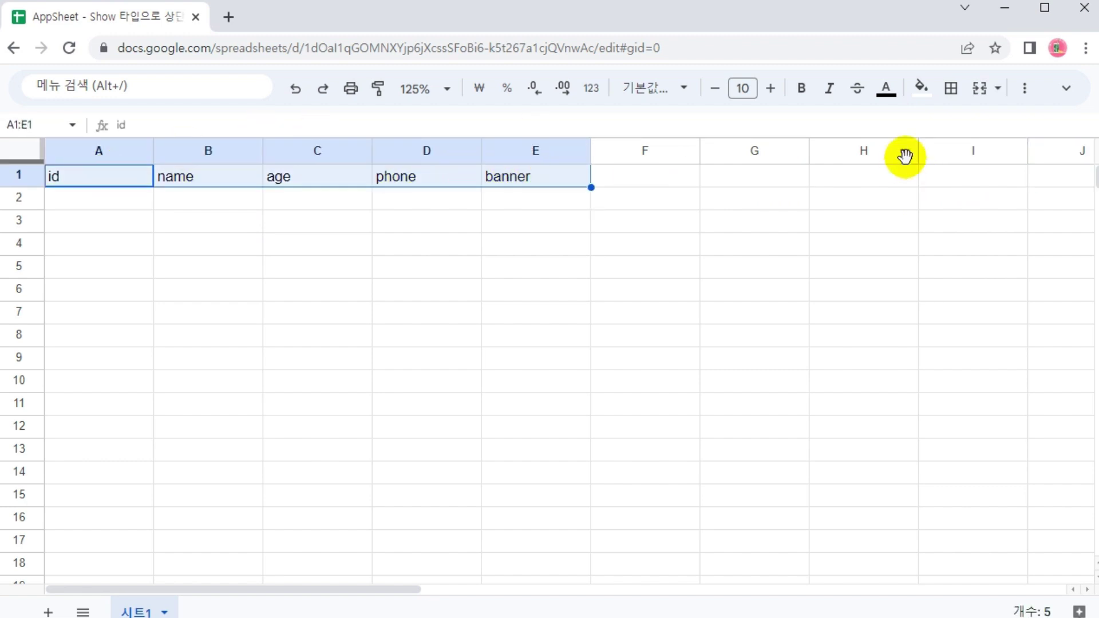
click(1025, 91)
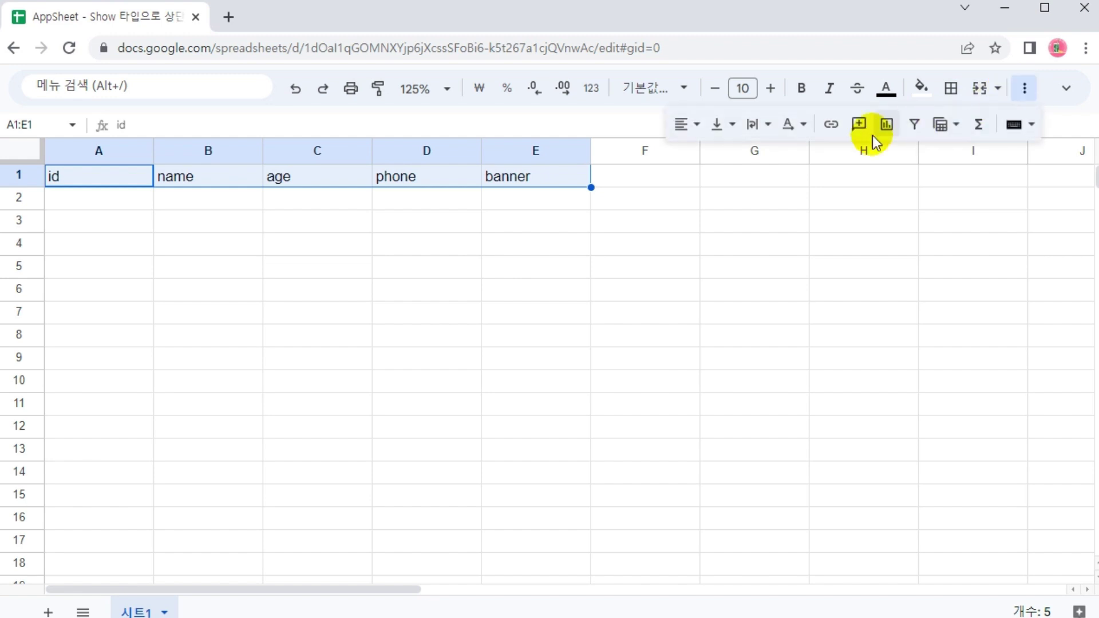
click(686, 125)
click(720, 167)
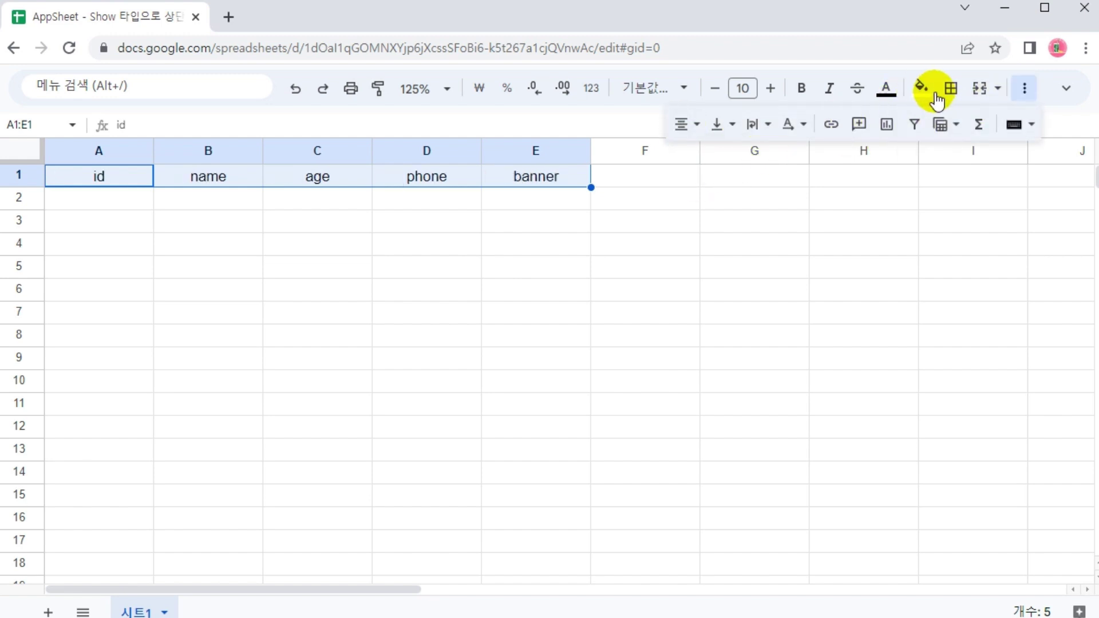
click(922, 91)
click(895, 289)
click(886, 89)
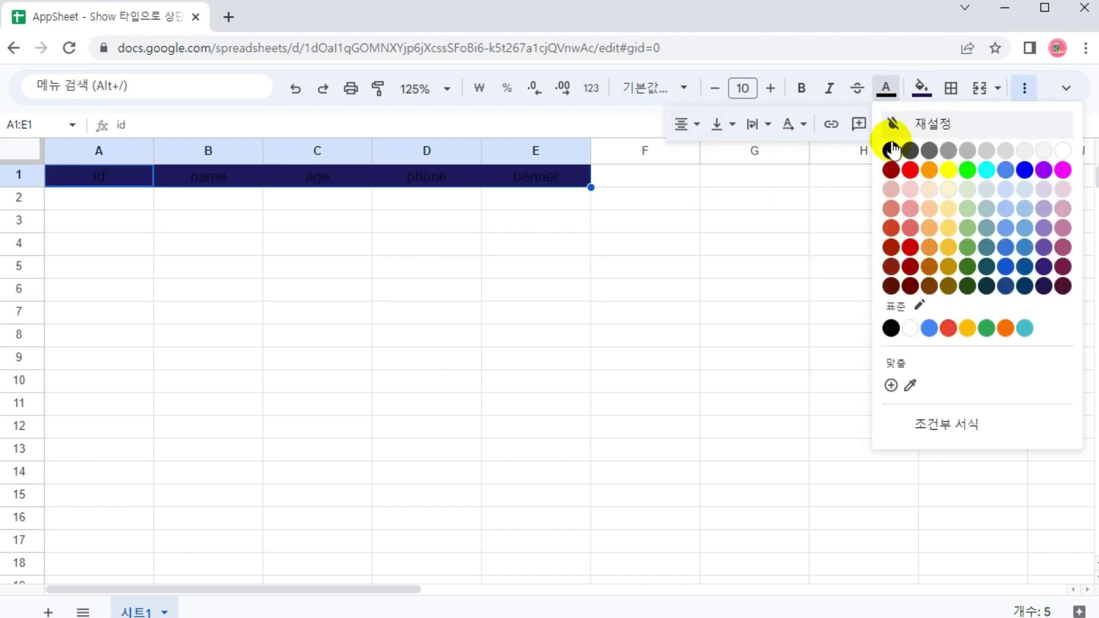
click(1060, 151)
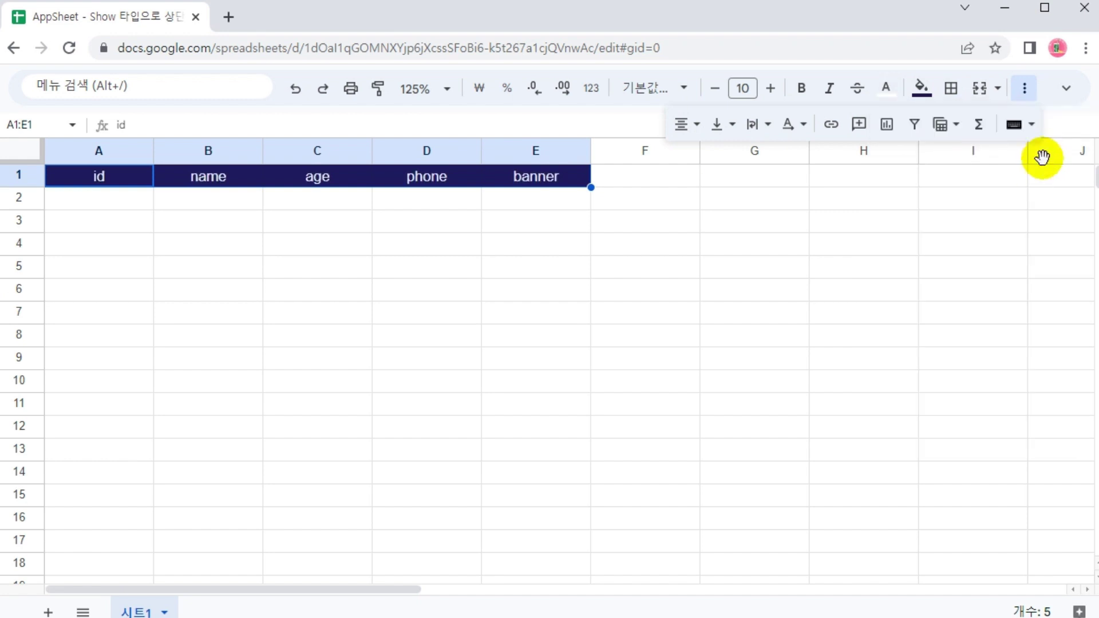
click(1027, 90)
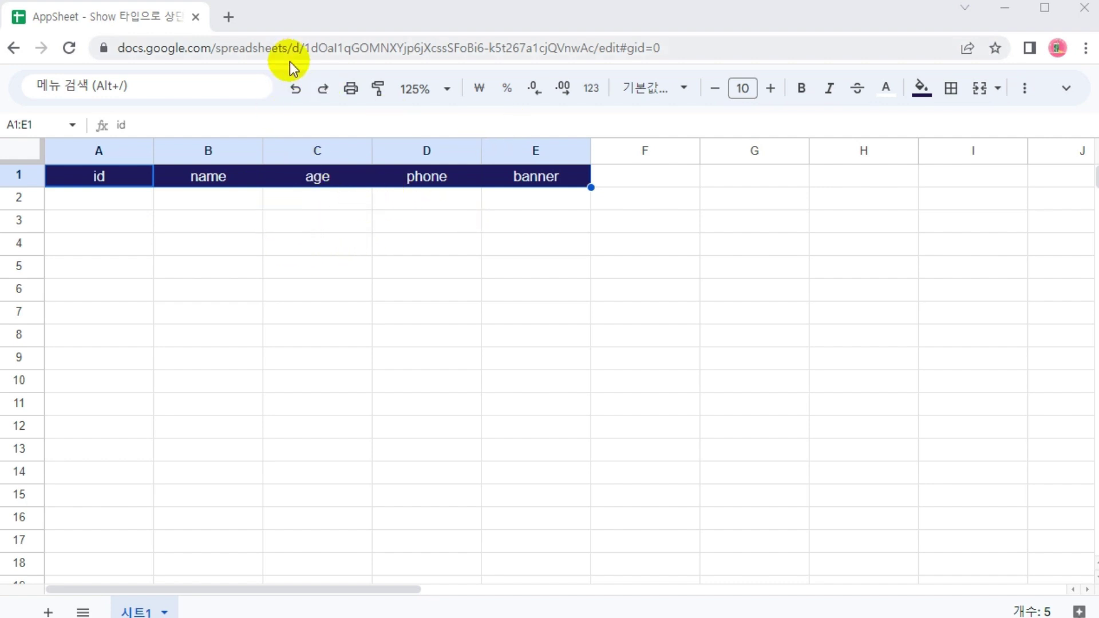
Create an app via Extensions > AppSheet, dismissing the translate offer and welcome message
click(1067, 89)
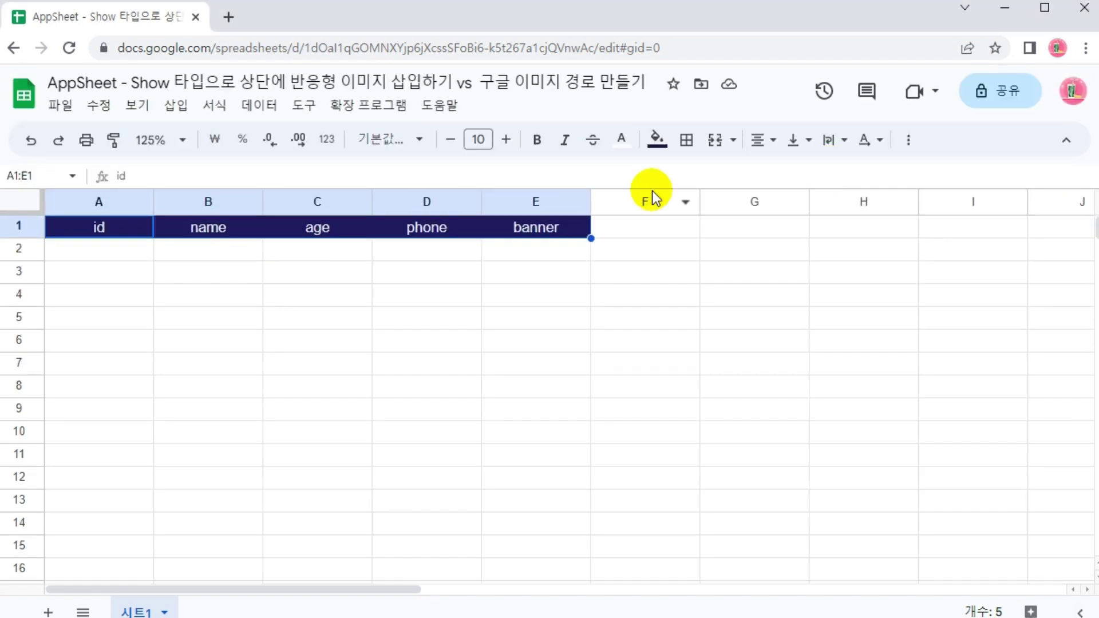
click(368, 106)
mouse_move(363, 241)
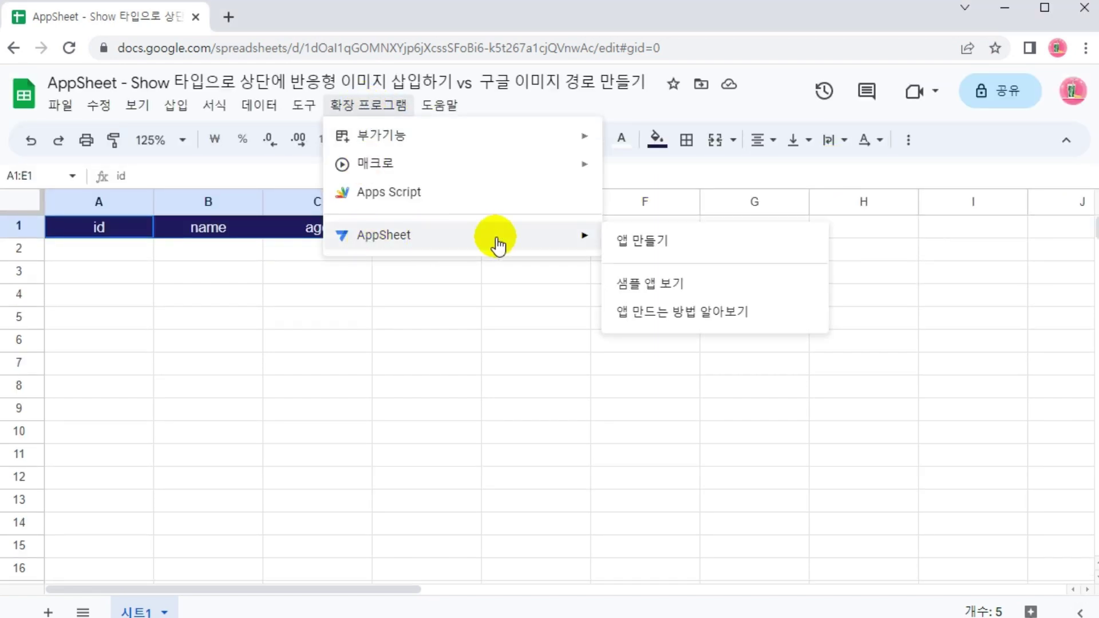
click(651, 243)
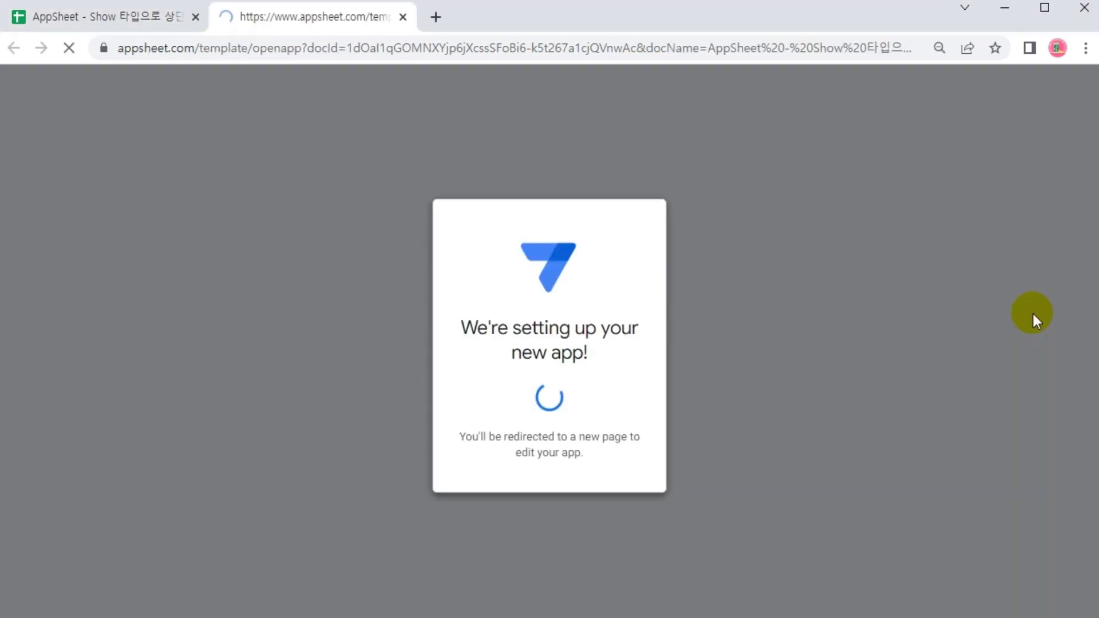
click(986, 81)
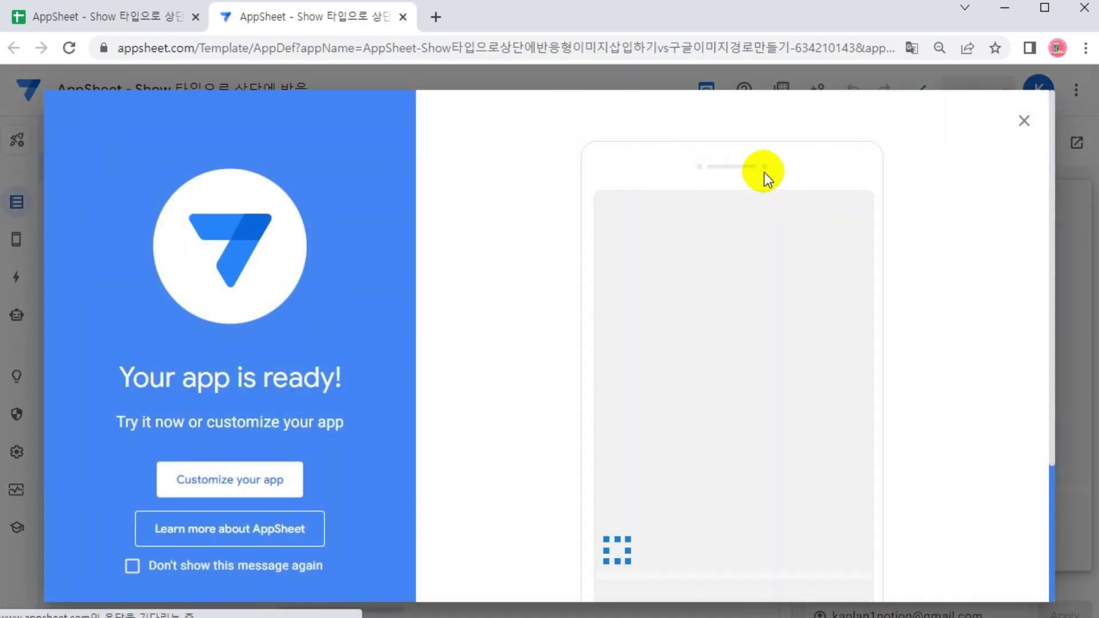
click(1025, 121)
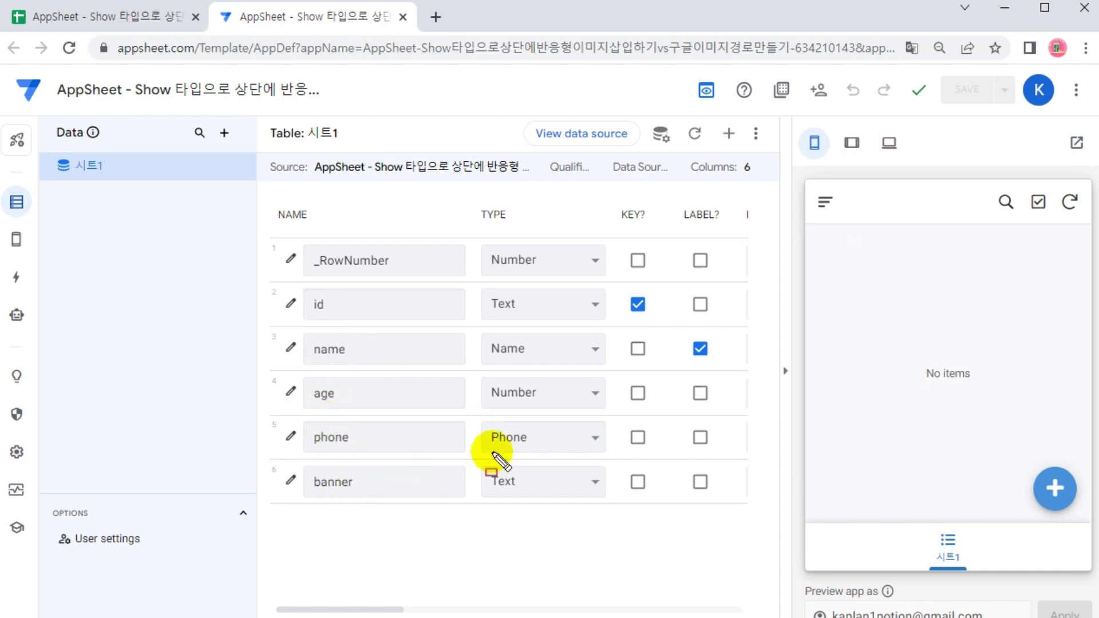
drag(476, 283, 617, 506)
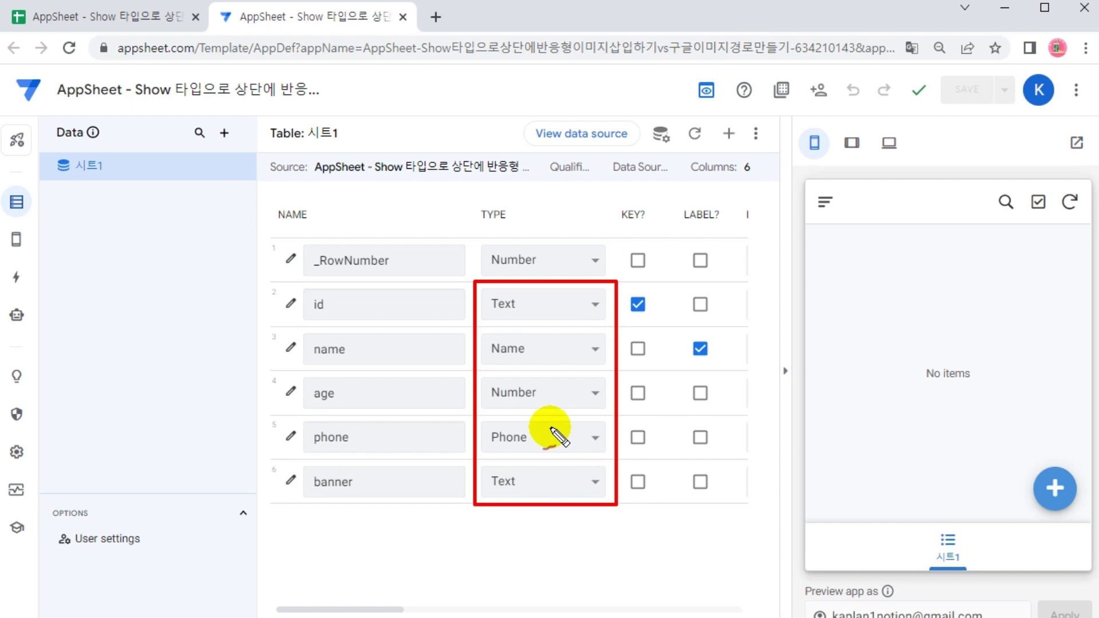
drag(638, 583, 605, 529)
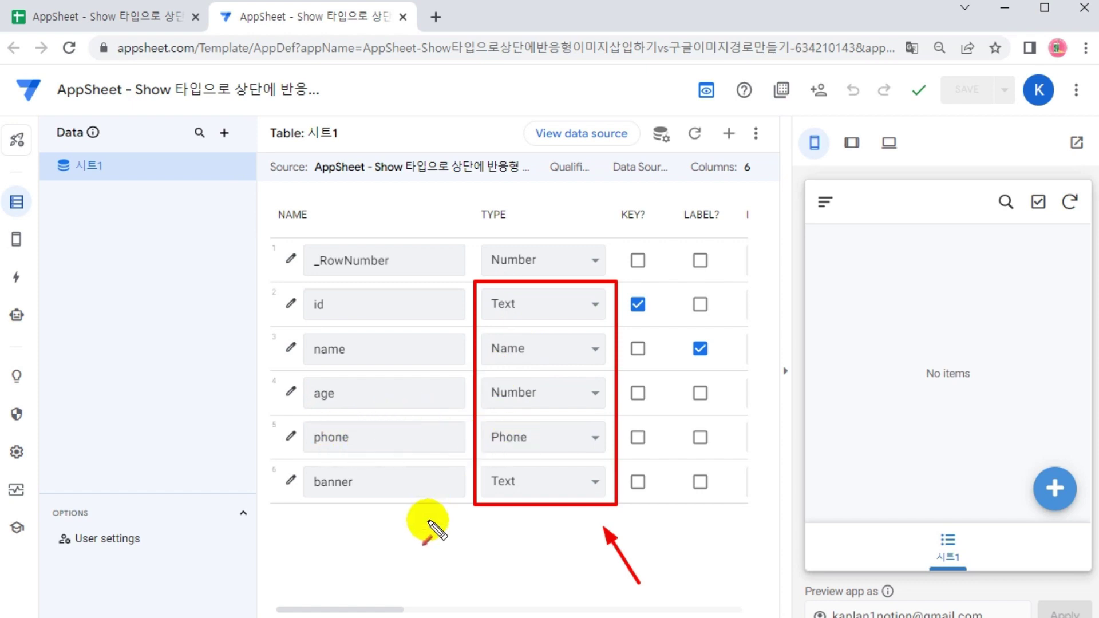
key(Escape)
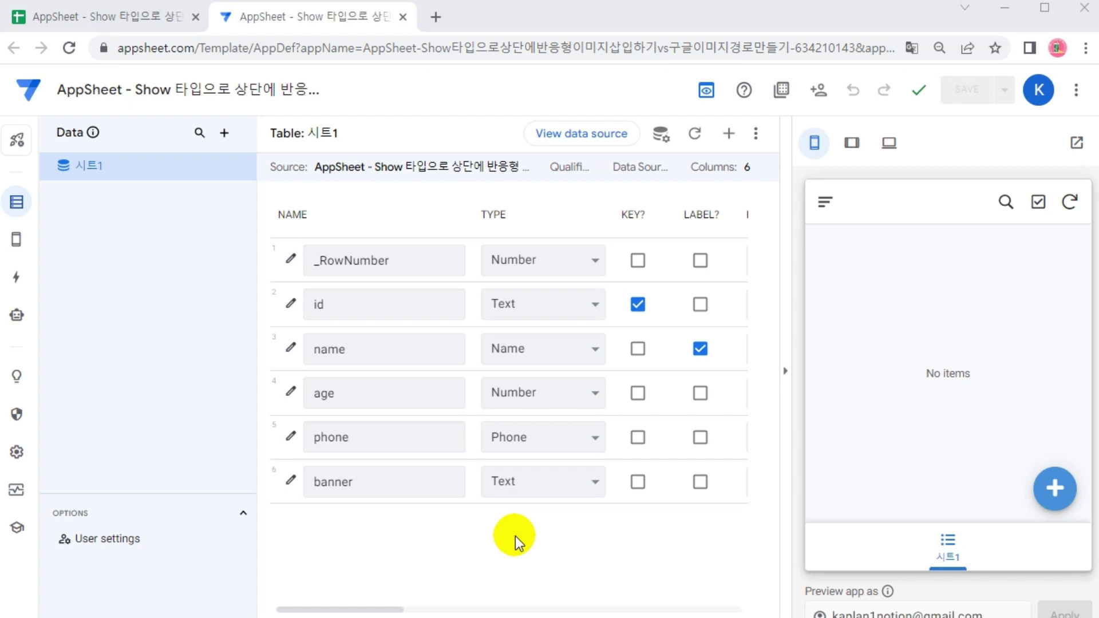
key(ctrl+2)
mouse_move(269, 459)
mouse_down()
mouse_move(463, 496)
mouse_move(653, 502)
mouse_move(619, 504)
mouse_up()
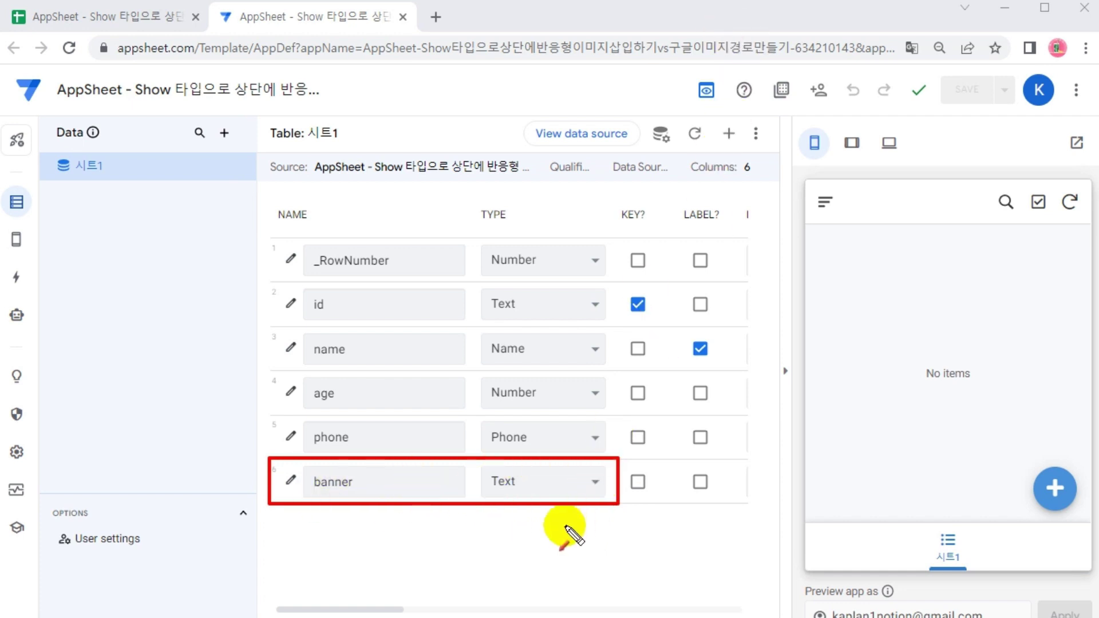
drag(613, 577, 581, 530)
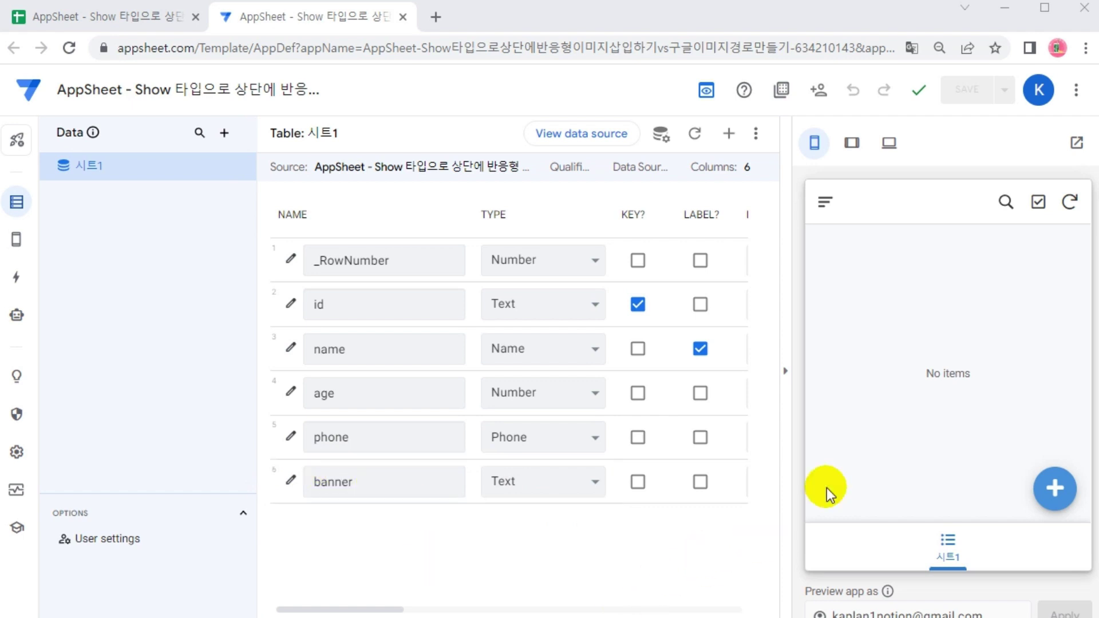
click(1041, 494)
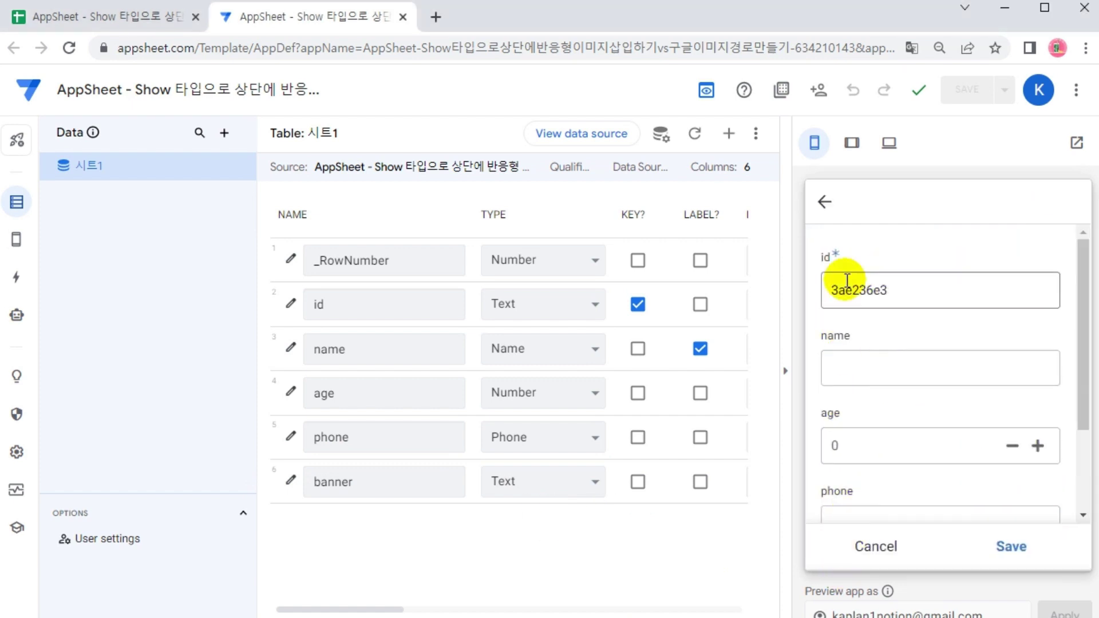
drag(371, 610, 592, 608)
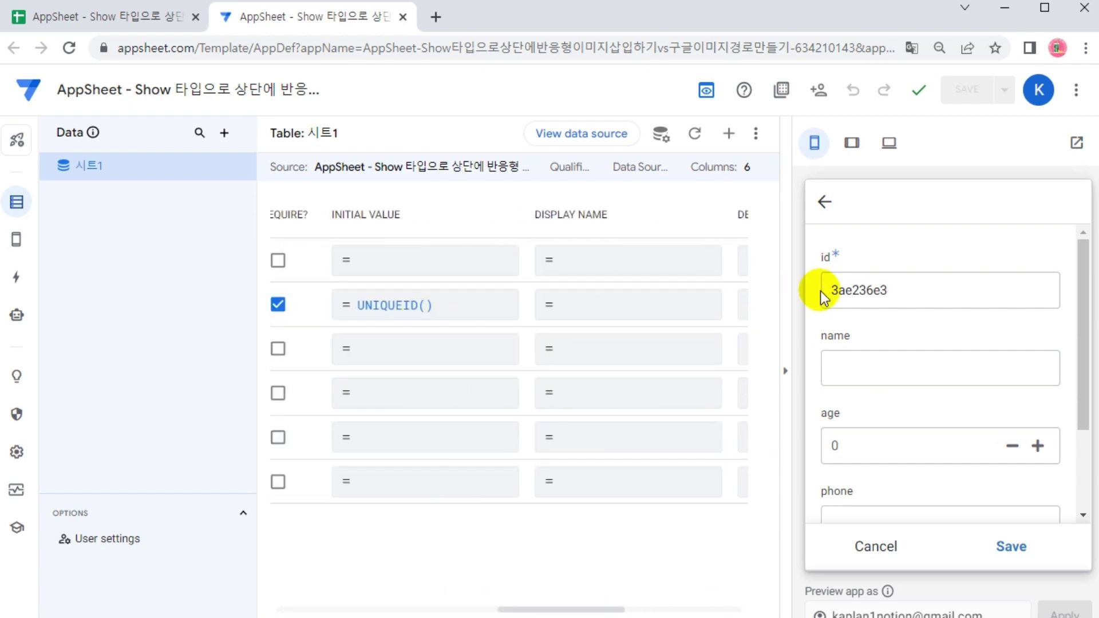
click(868, 553)
click(1052, 490)
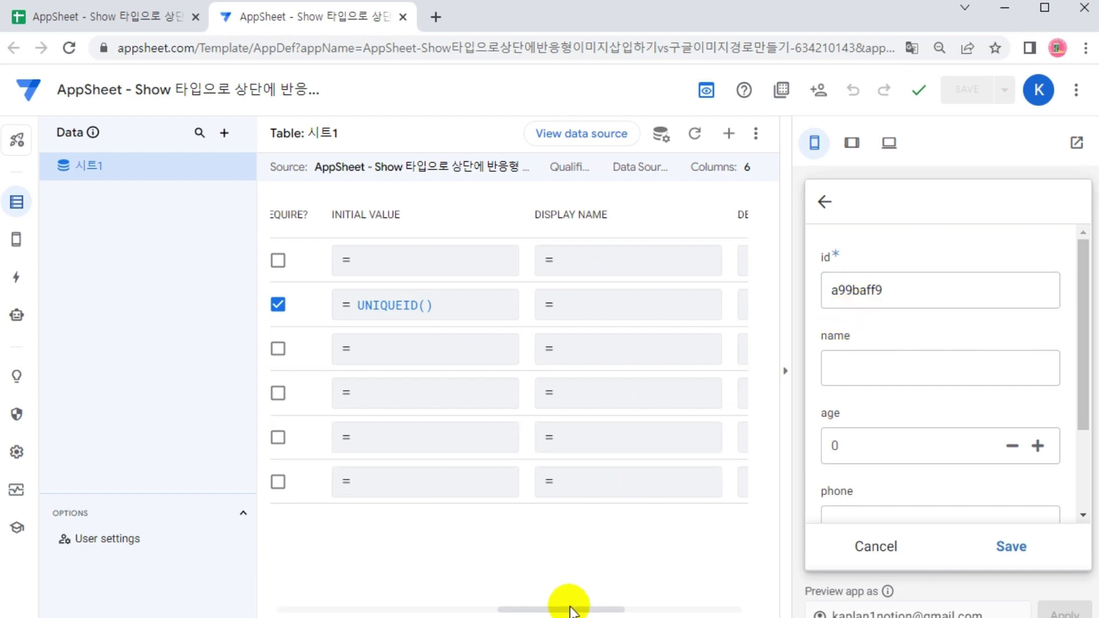
drag(577, 611, 321, 609)
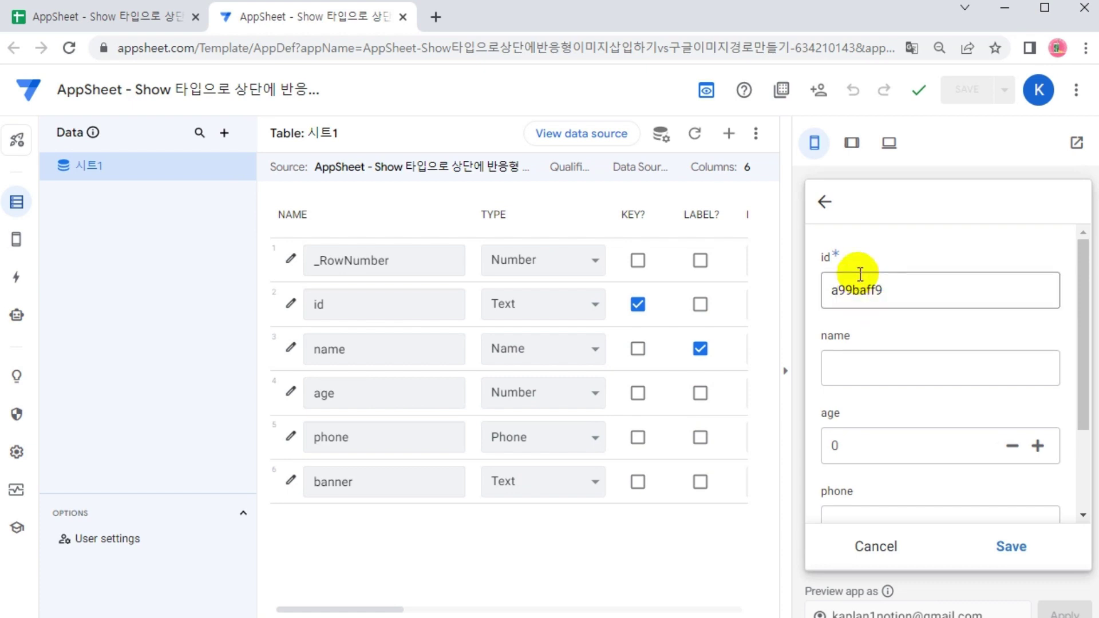
click(876, 547)
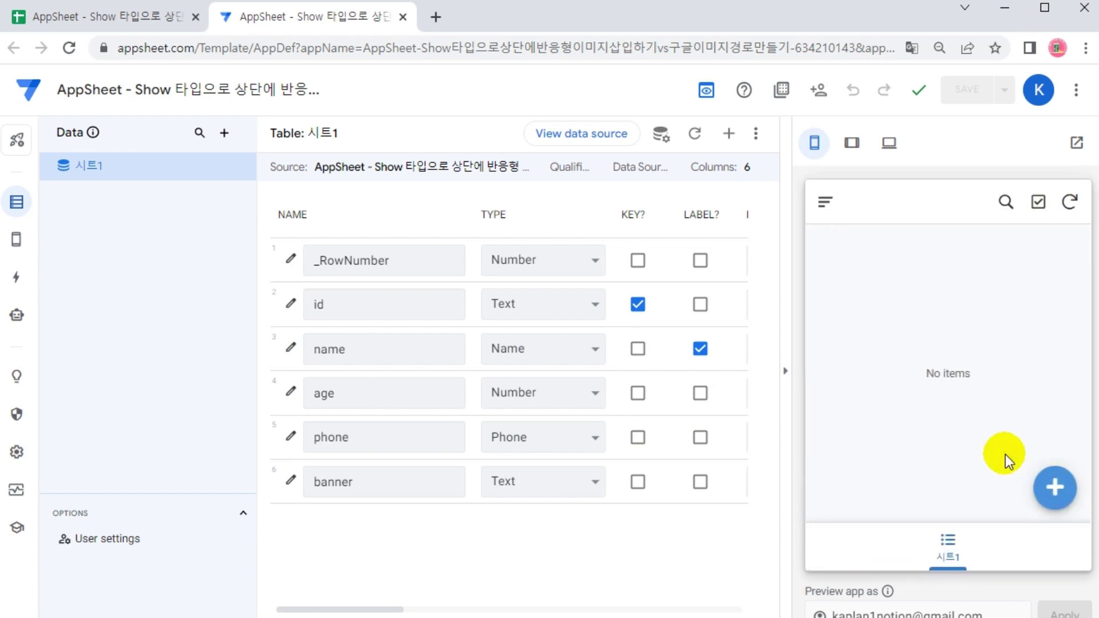
Save a test record with name asdf, age 2, a phone number and banner asdfasfd
click(1053, 491)
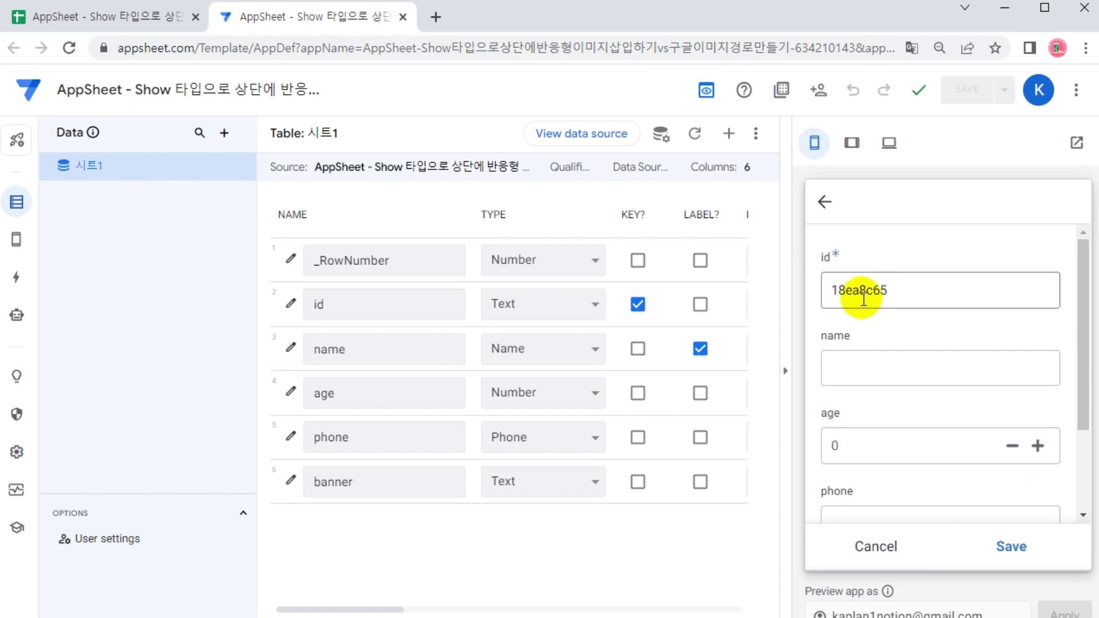
click(851, 363)
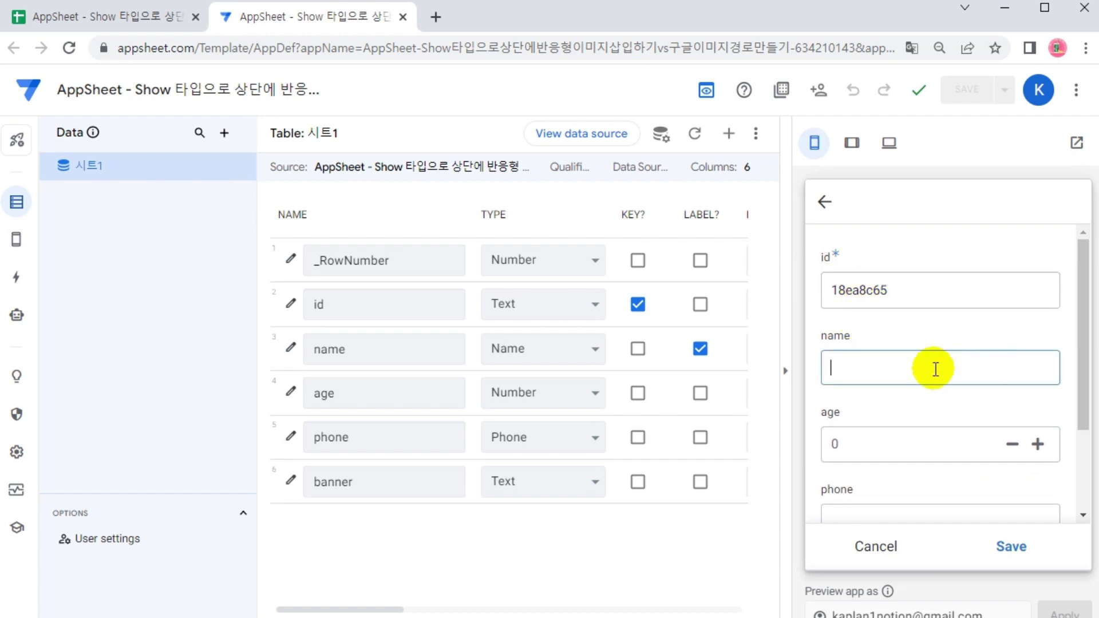
scroll(951, 366, down, 2)
text(asdf)
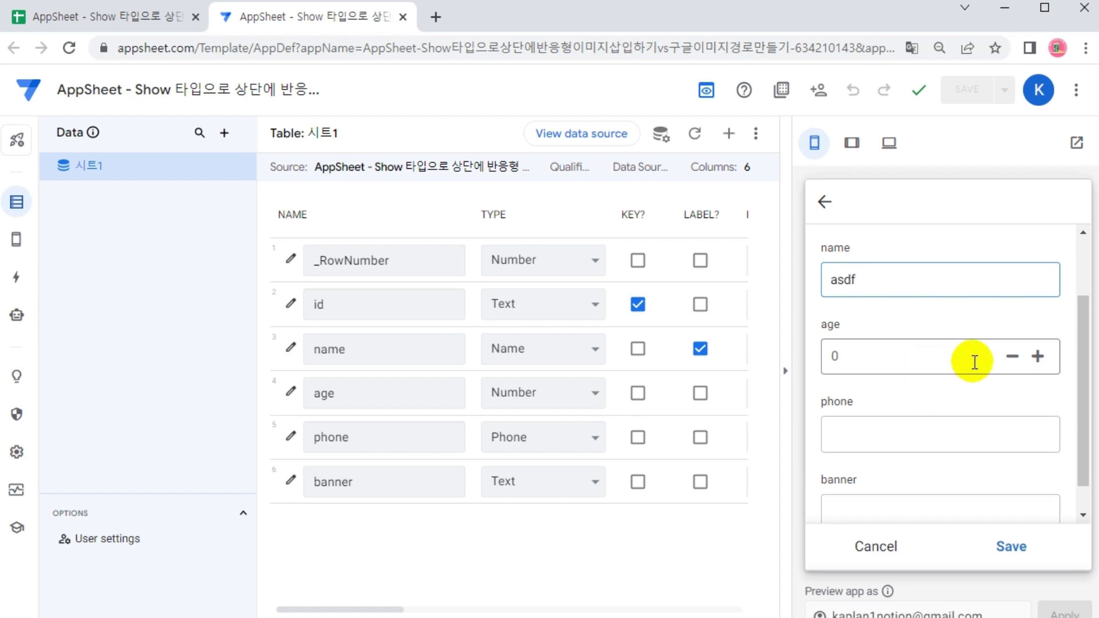
click(1038, 357)
click(1038, 357)
click(898, 437)
text(010-)
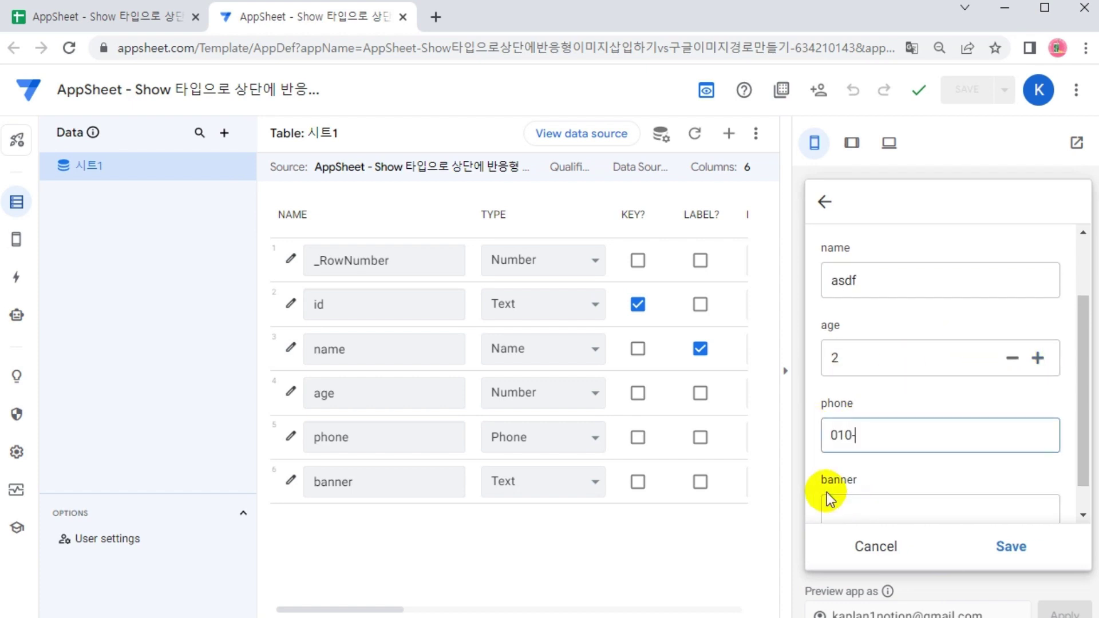
text(1234-5678)
click(850, 504)
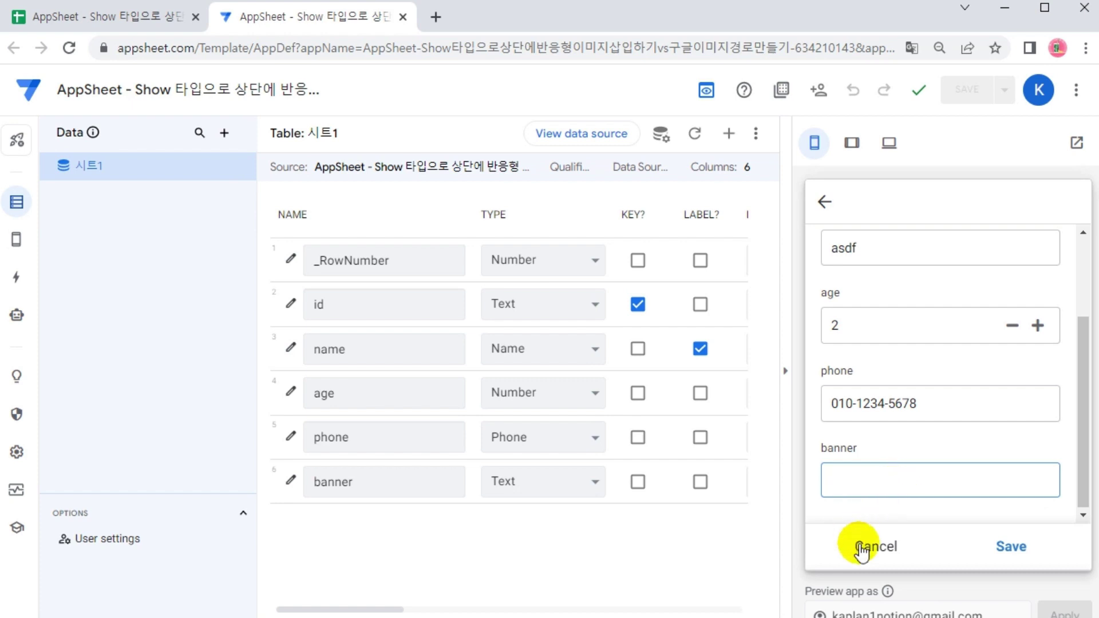
text(asdfasfd)
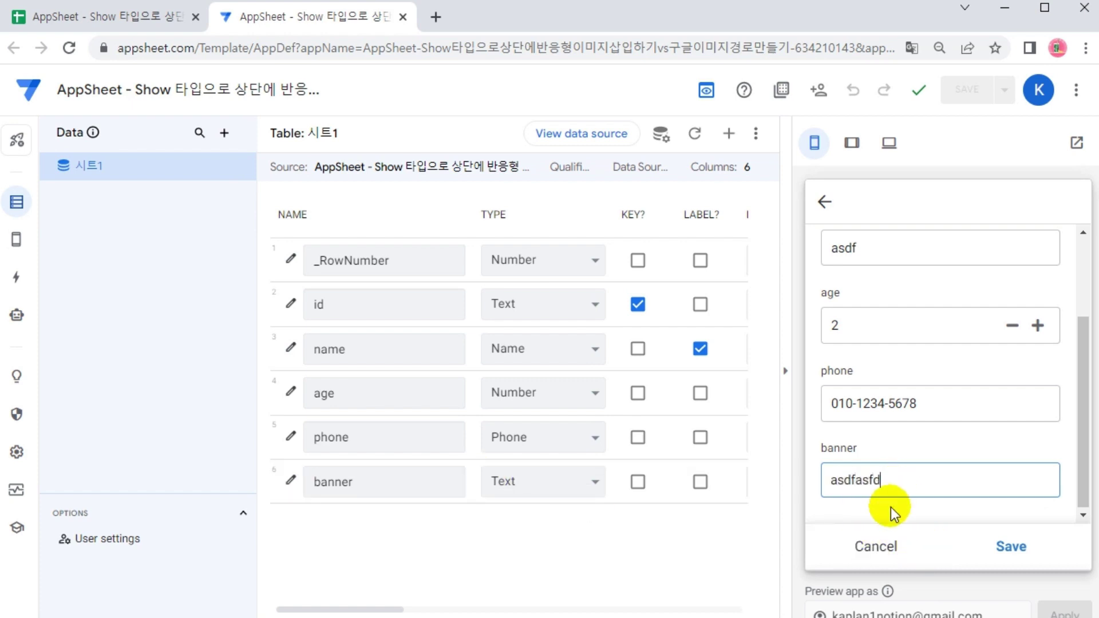
click(1009, 548)
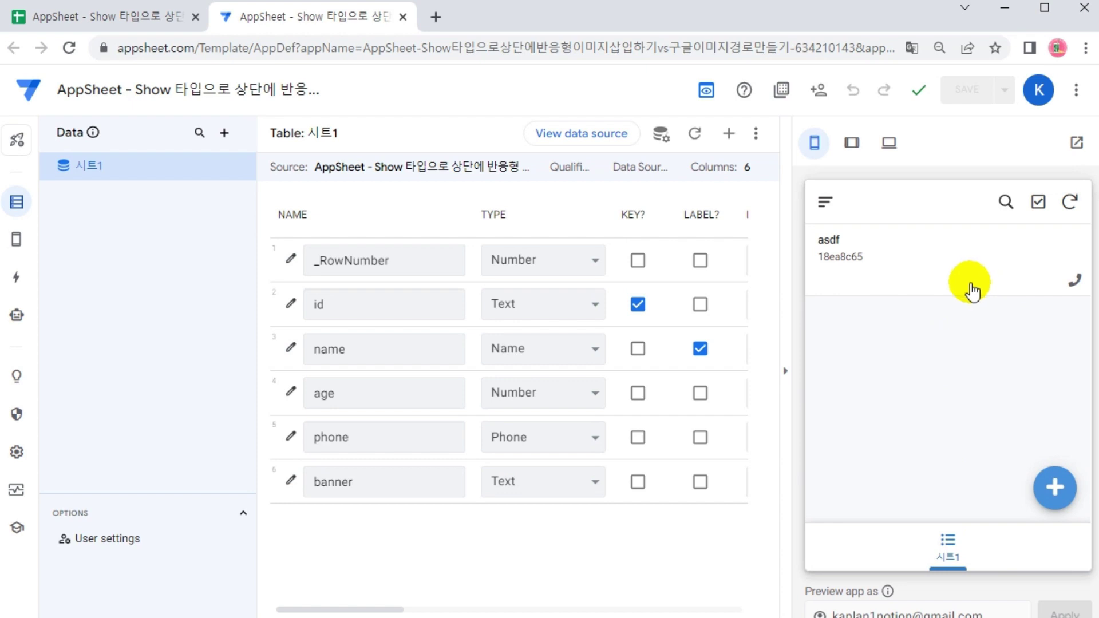
Open the asdf record and delete it, confirming the deletion
click(866, 271)
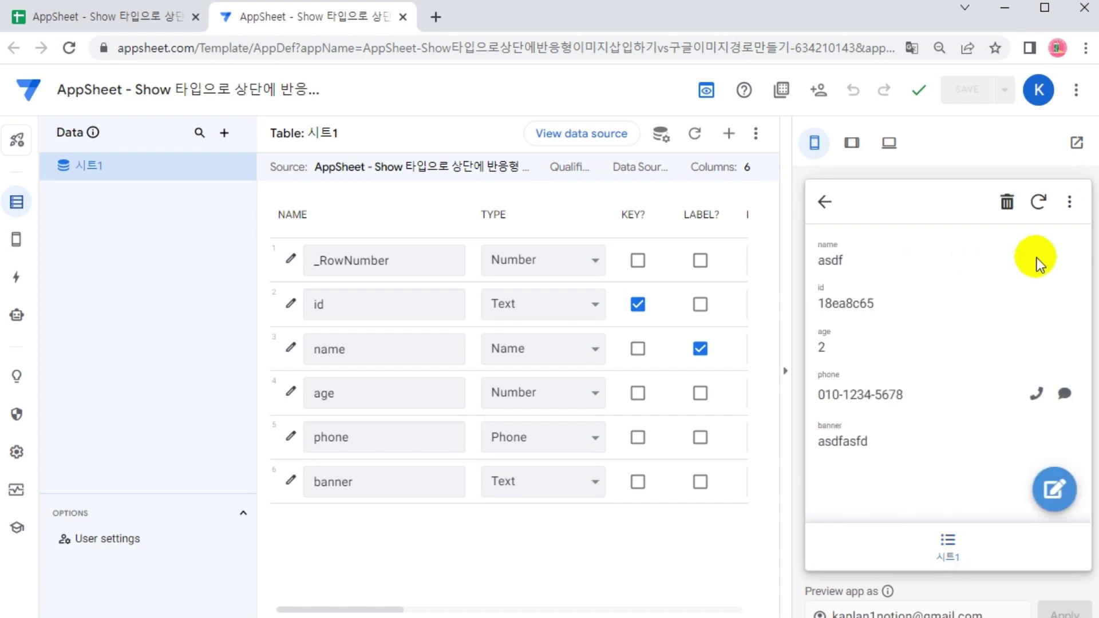
click(1008, 204)
click(1024, 373)
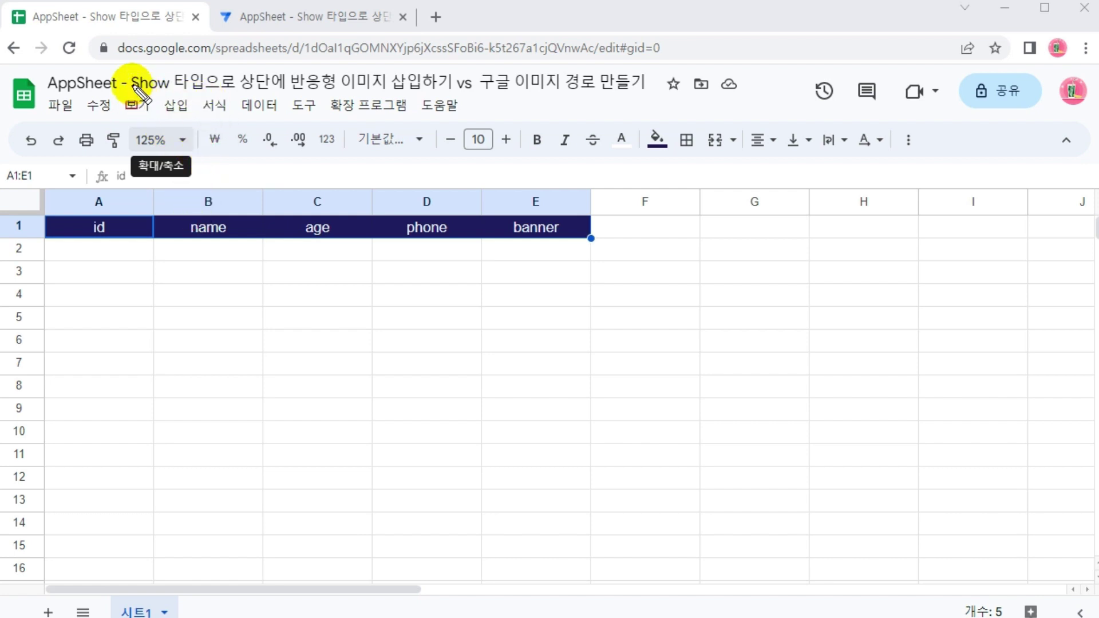
mouse_move(127, 65)
mouse_down()
mouse_move(307, 113)
mouse_move(348, 97)
mouse_move(369, 109)
mouse_move(258, 98)
mouse_move(275, 92)
mouse_move(262, 86)
mouse_move(456, 99)
mouse_up()
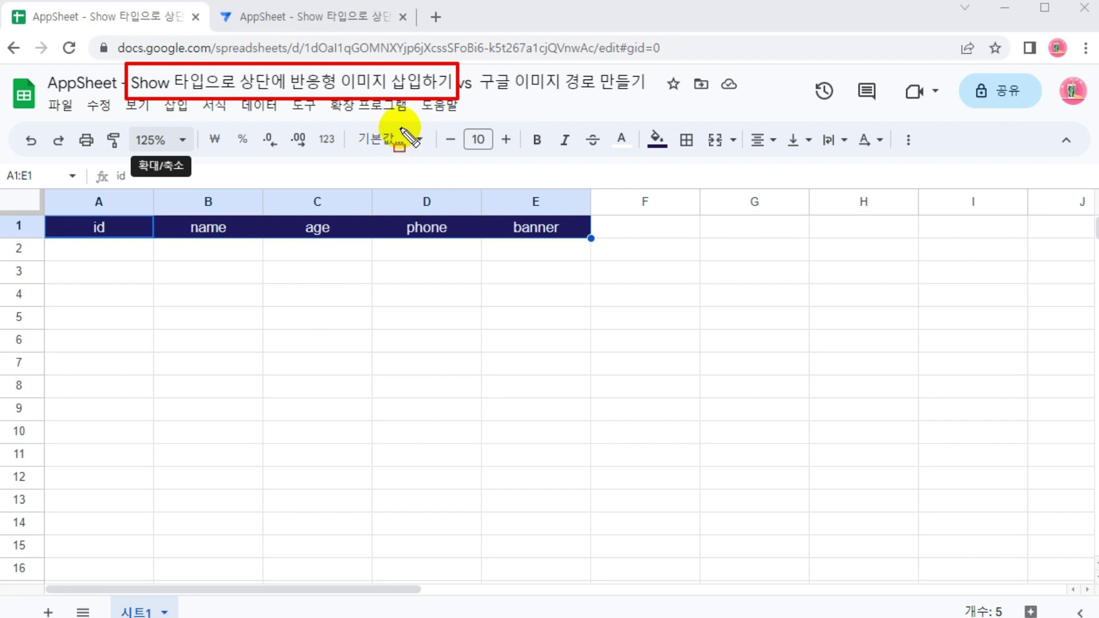
drag(512, 239, 558, 239)
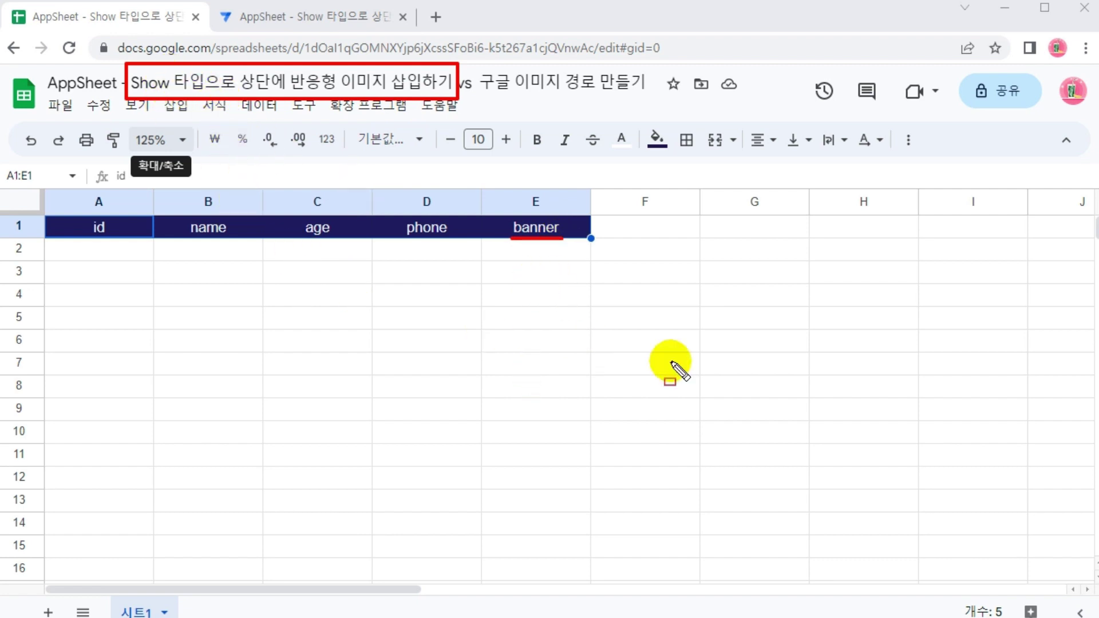
drag(771, 247, 1017, 546)
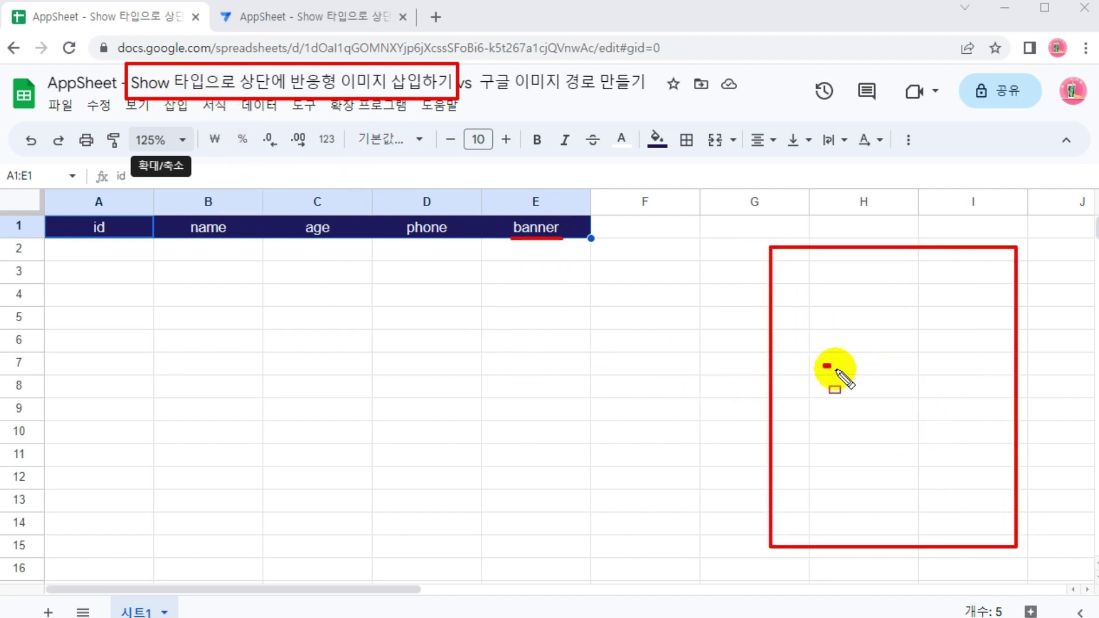
drag(824, 365, 956, 396)
drag(825, 421, 953, 450)
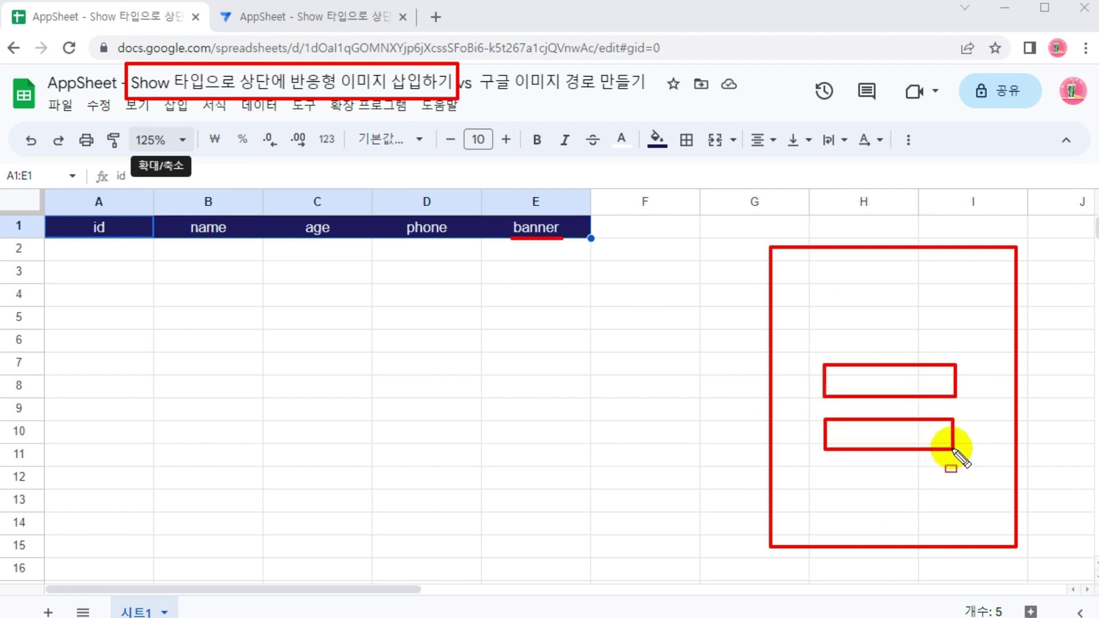
drag(825, 469, 966, 497)
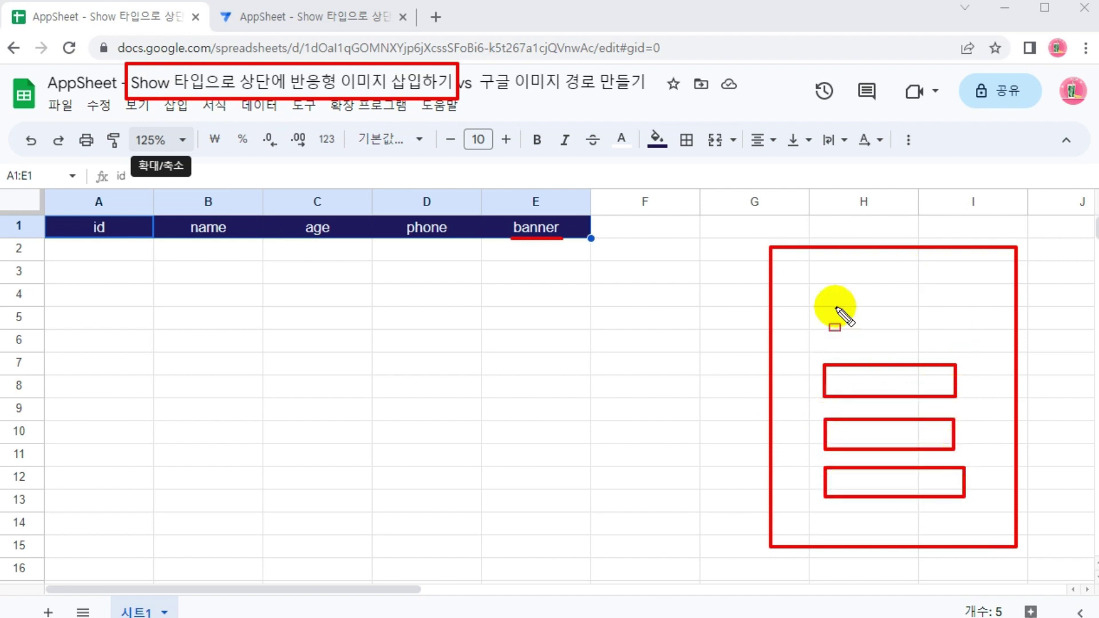
drag(801, 273, 994, 330)
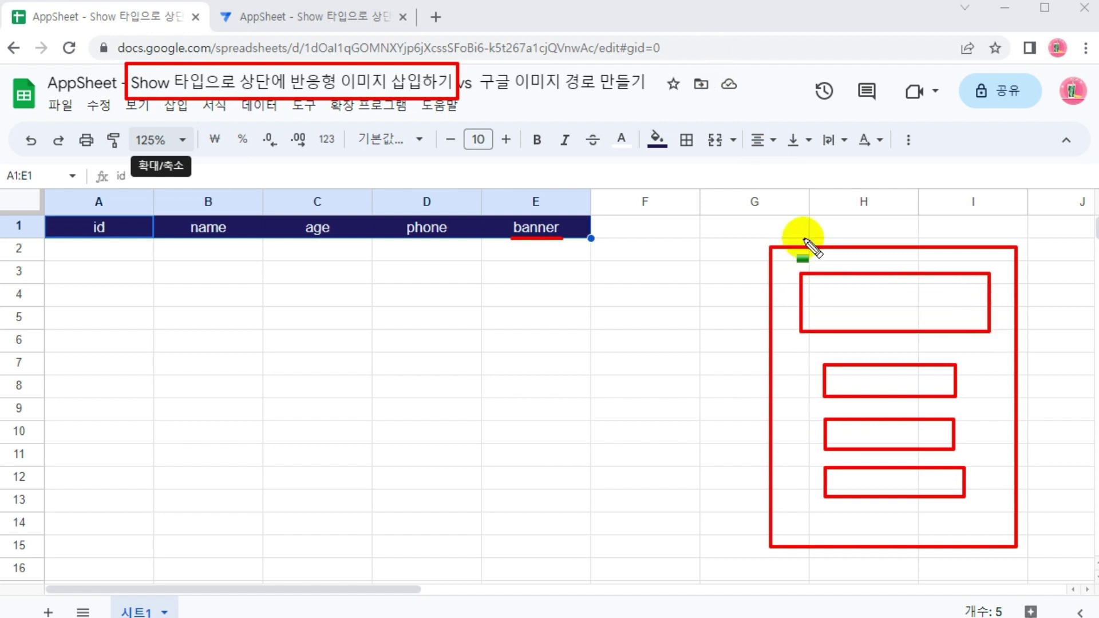
drag(801, 275, 990, 331)
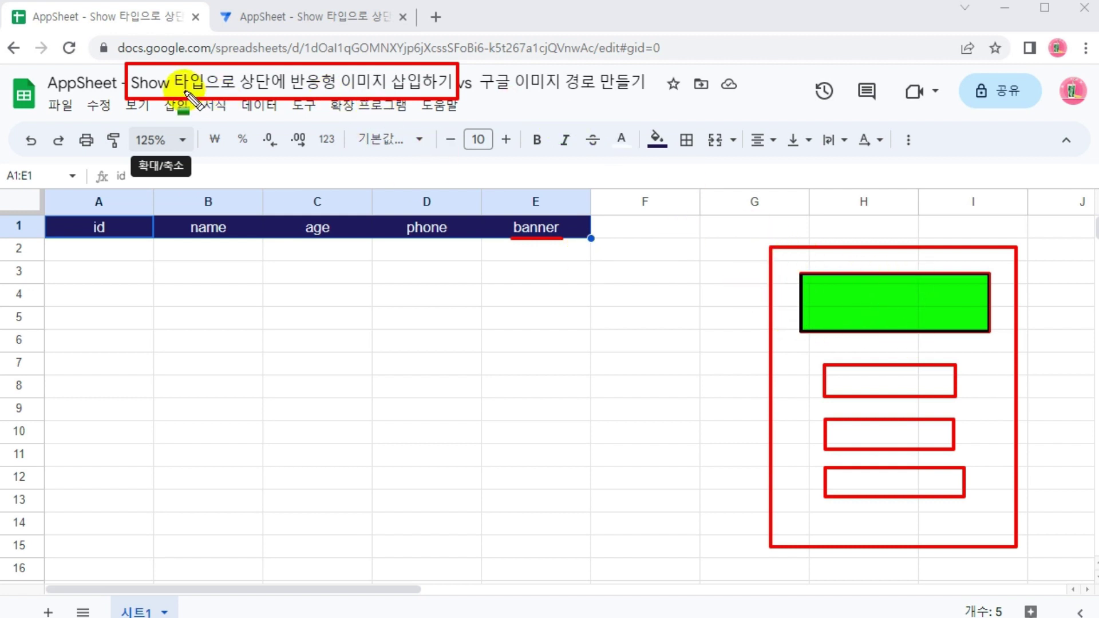
drag(130, 67, 207, 97)
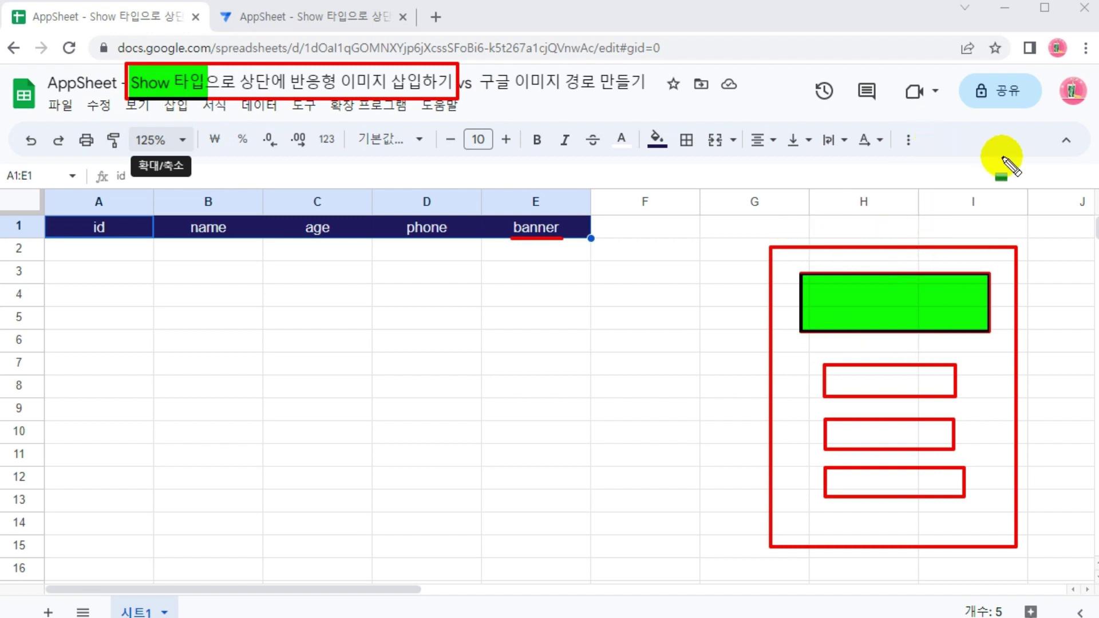
key(Escape)
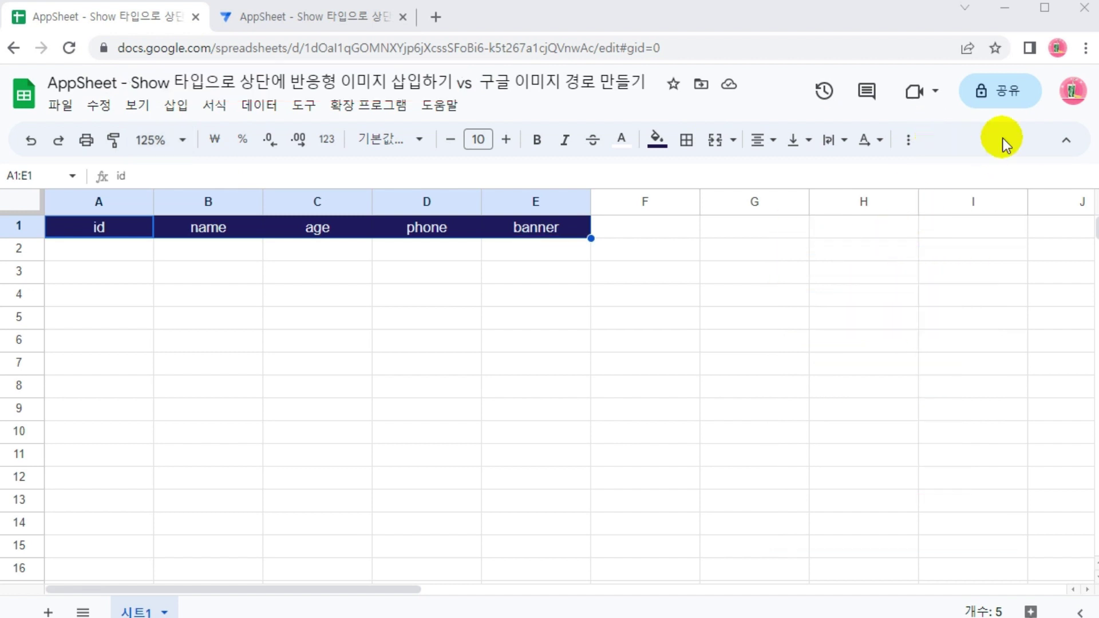
Open a new-record form in the preview and enter asdfasf in its banner field
key(ctrl+Tab)
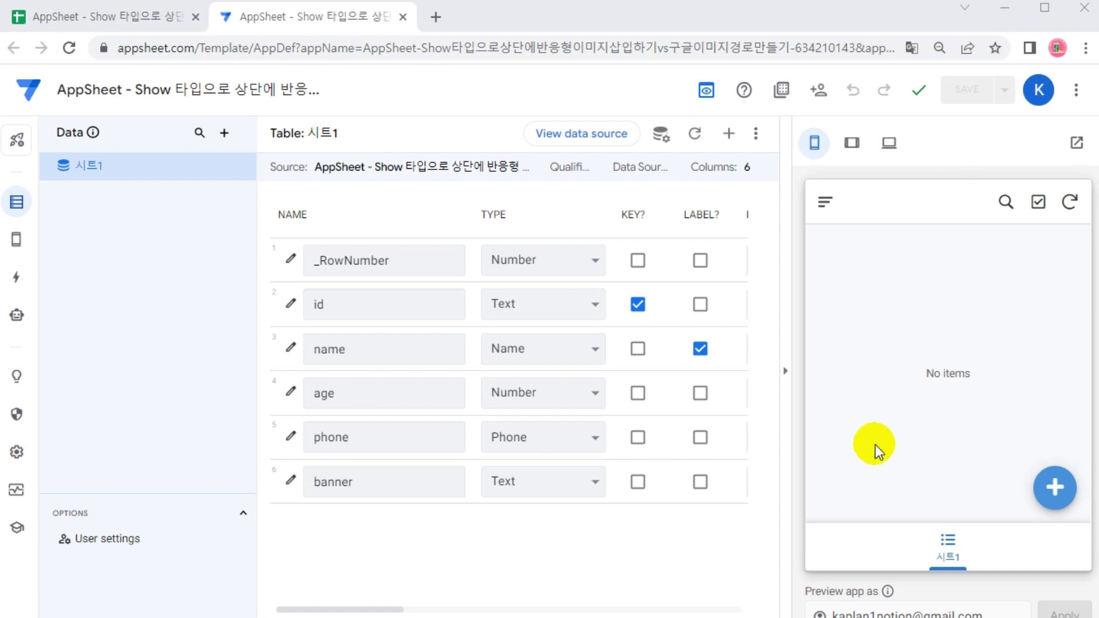
click(1053, 491)
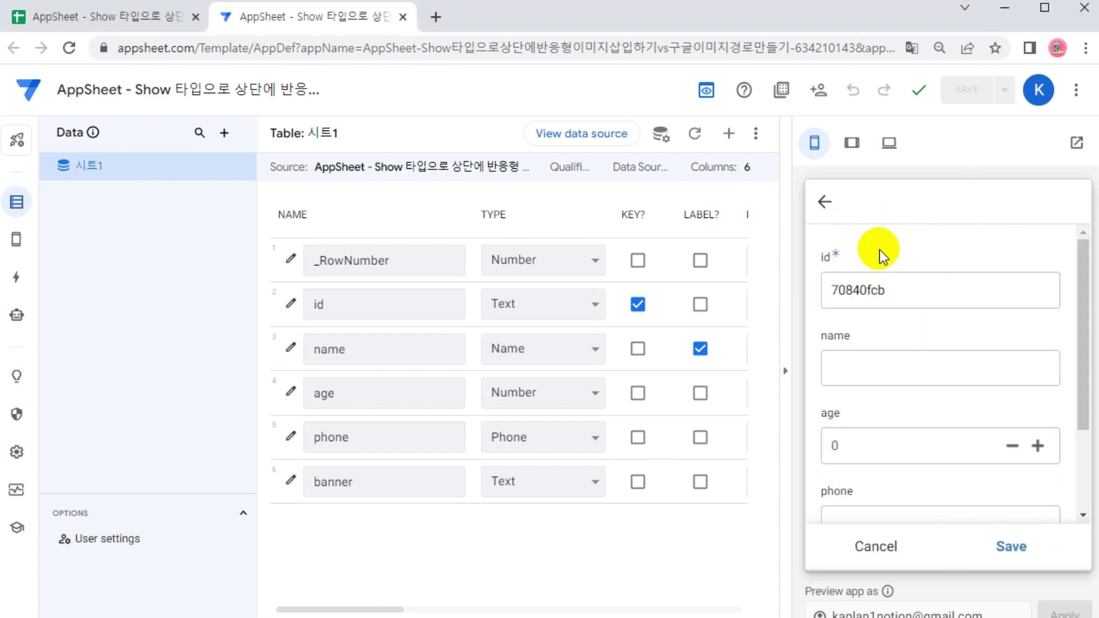
key(ctrl+2)
mouse_move(819, 222)
mouse_down()
mouse_move(1029, 262)
mouse_move(1059, 247)
mouse_up()
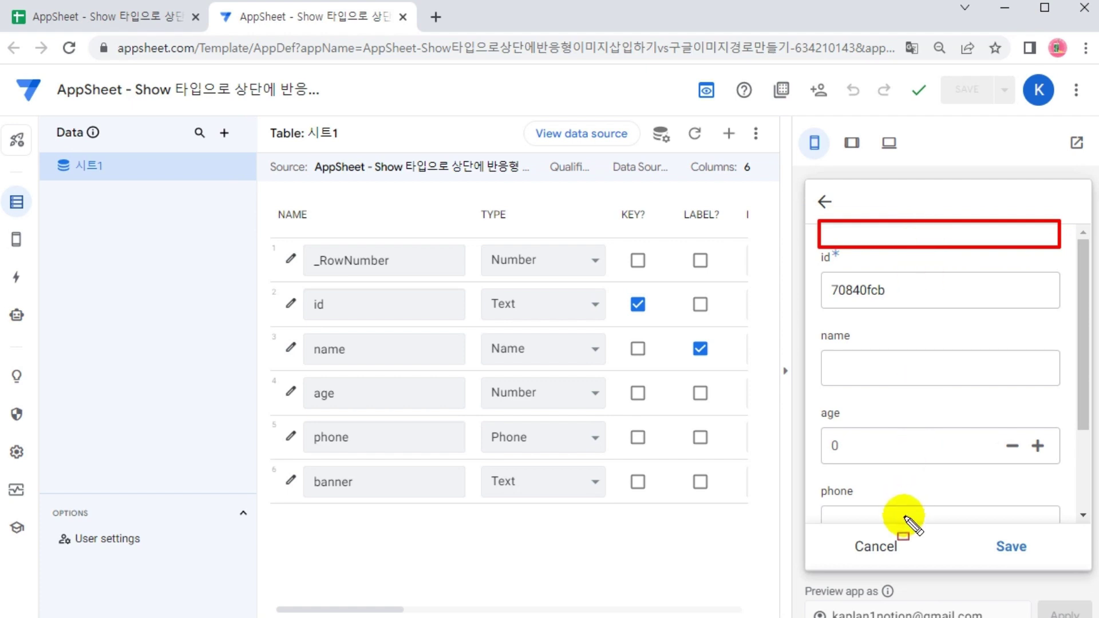
key(Escape)
scroll(953, 400, down, 2)
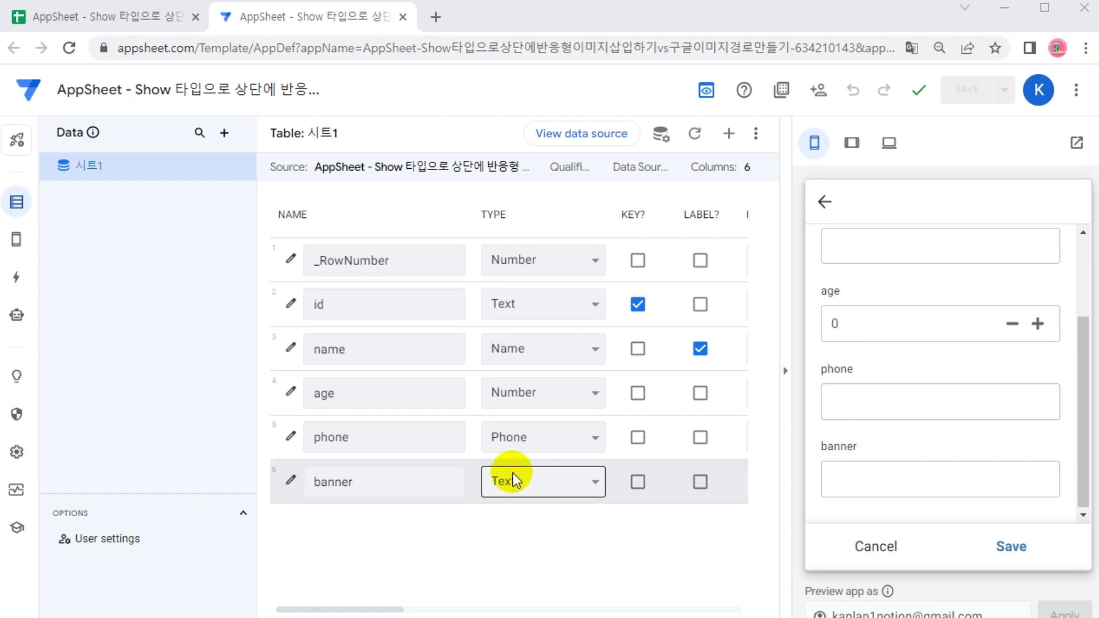
click(833, 472)
text(asdfasf)
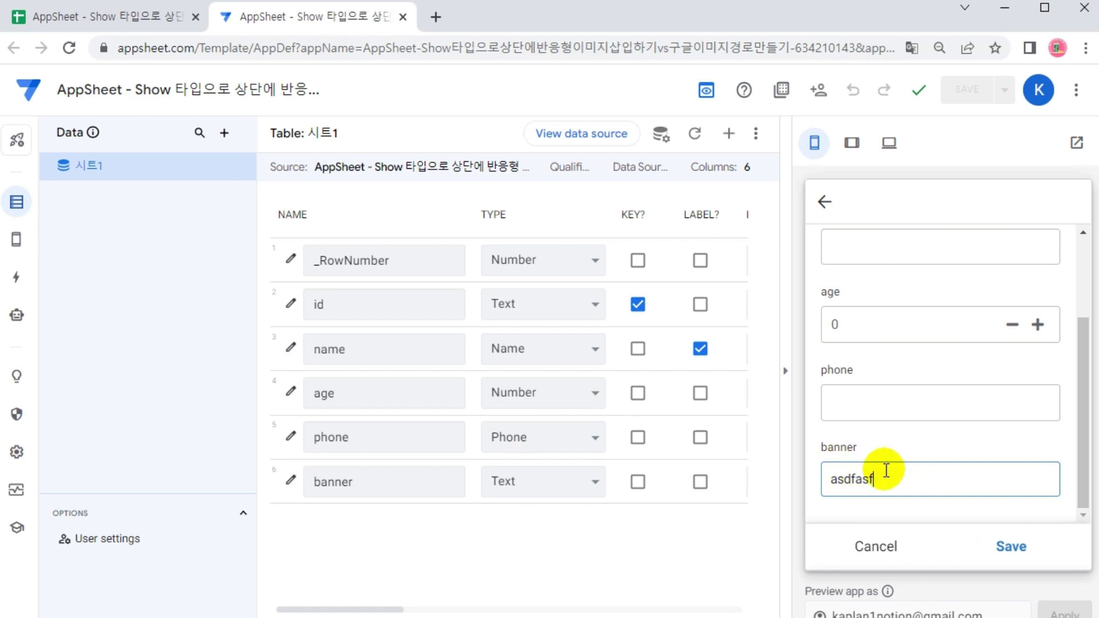
Change the banner column's type from Text to Show
click(528, 489)
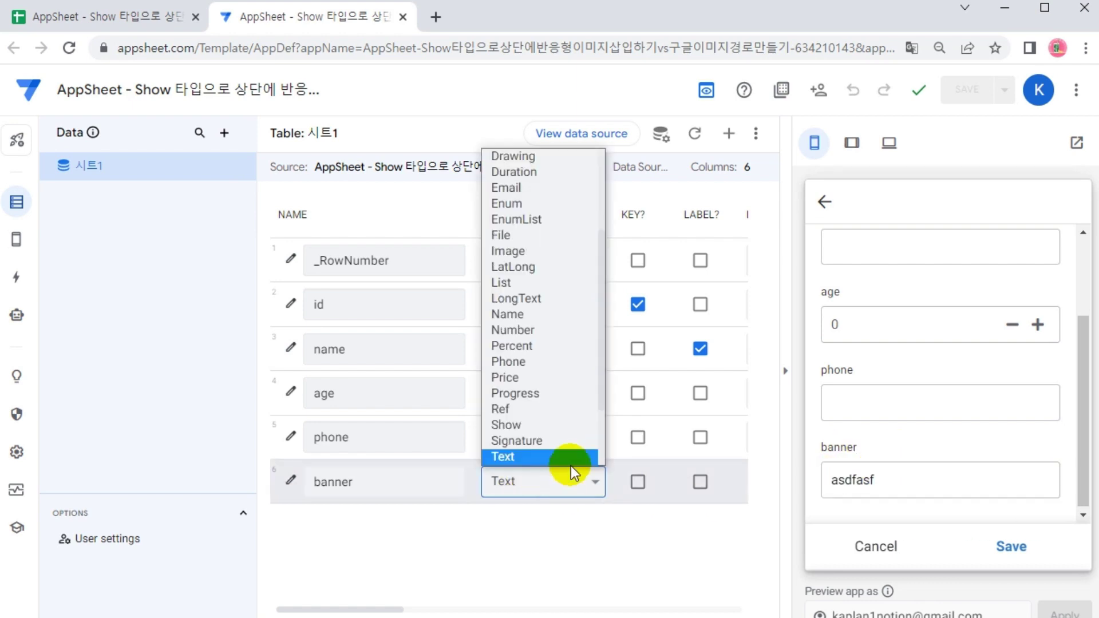
scroll(538, 342, up, 1)
scroll(537, 342, down, 2)
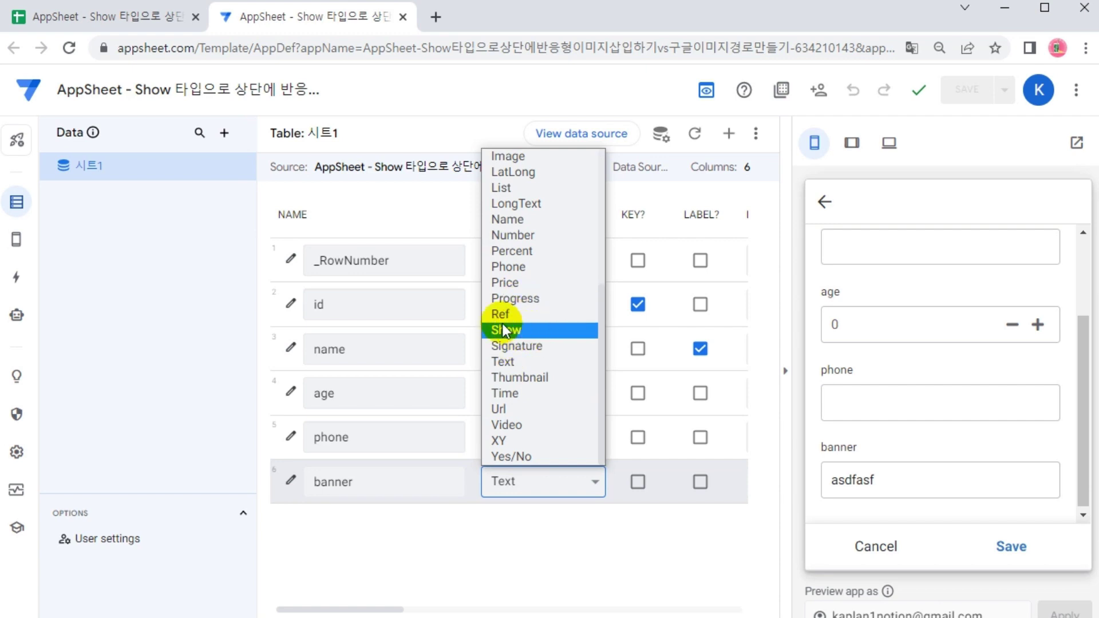
click(527, 330)
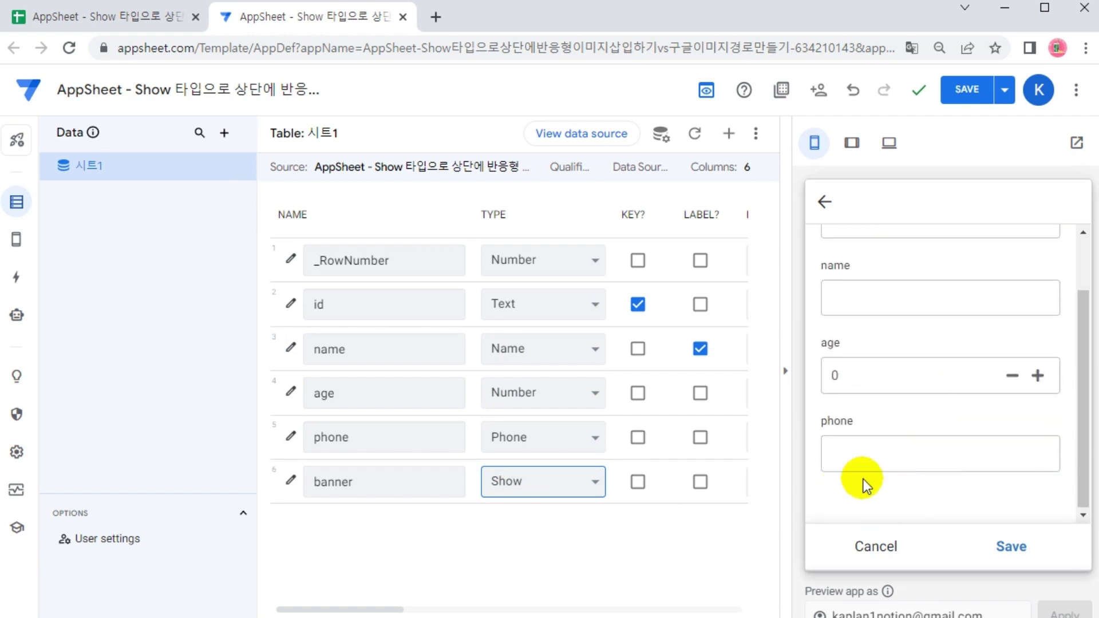
Set banner back to Text and test typing and deleting asdfasf in the preview field
click(529, 481)
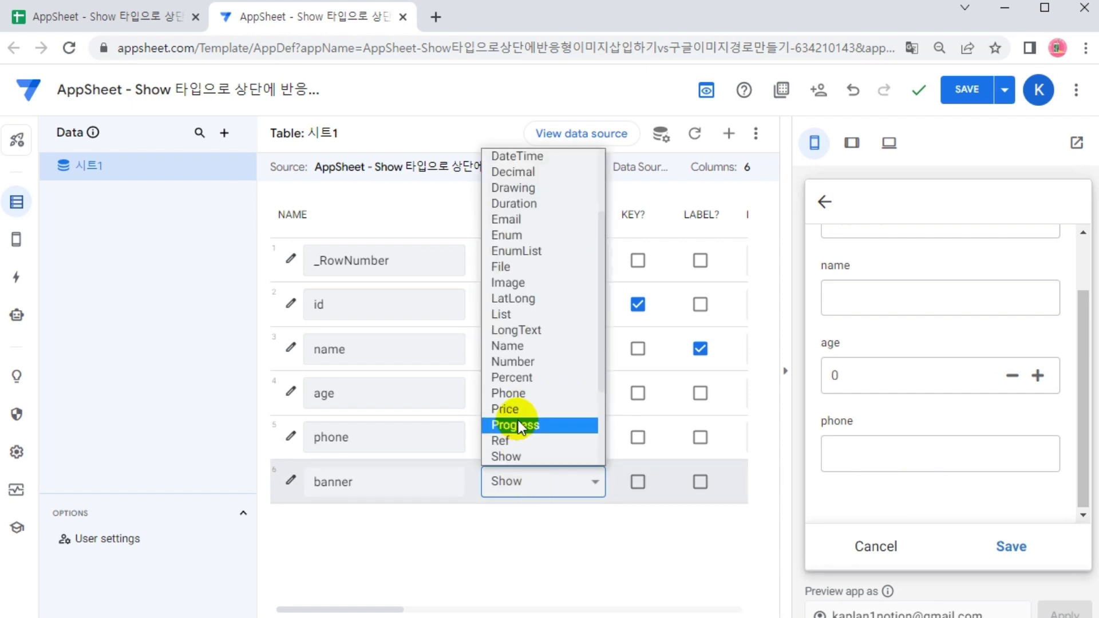
key(t)
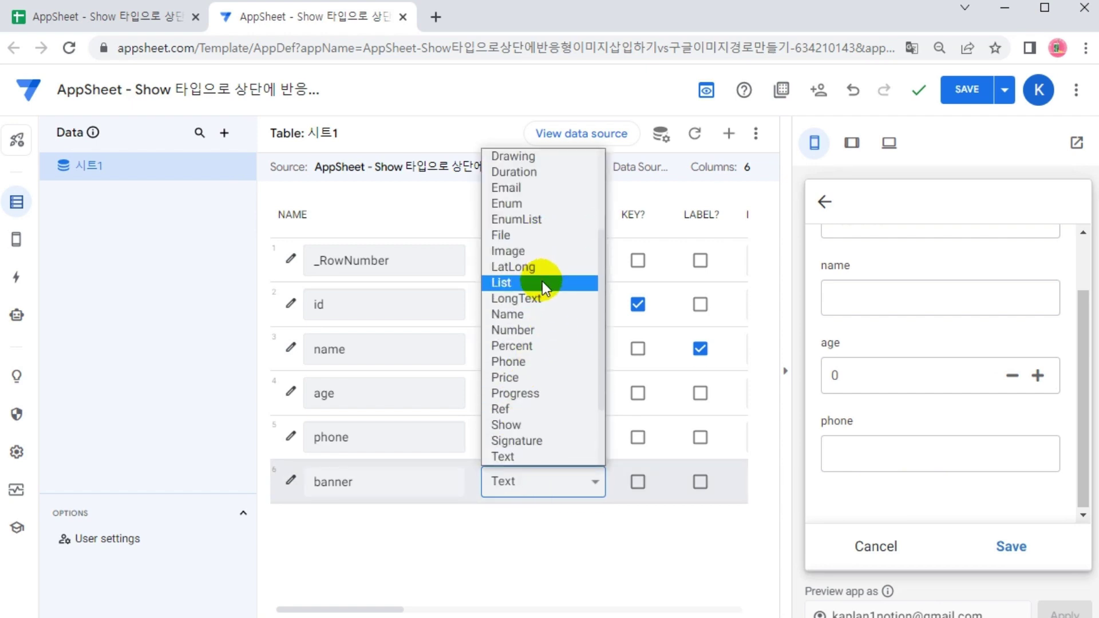
click(534, 456)
click(920, 493)
text(asdfasf)
double_click(913, 486)
key(BackSpace)
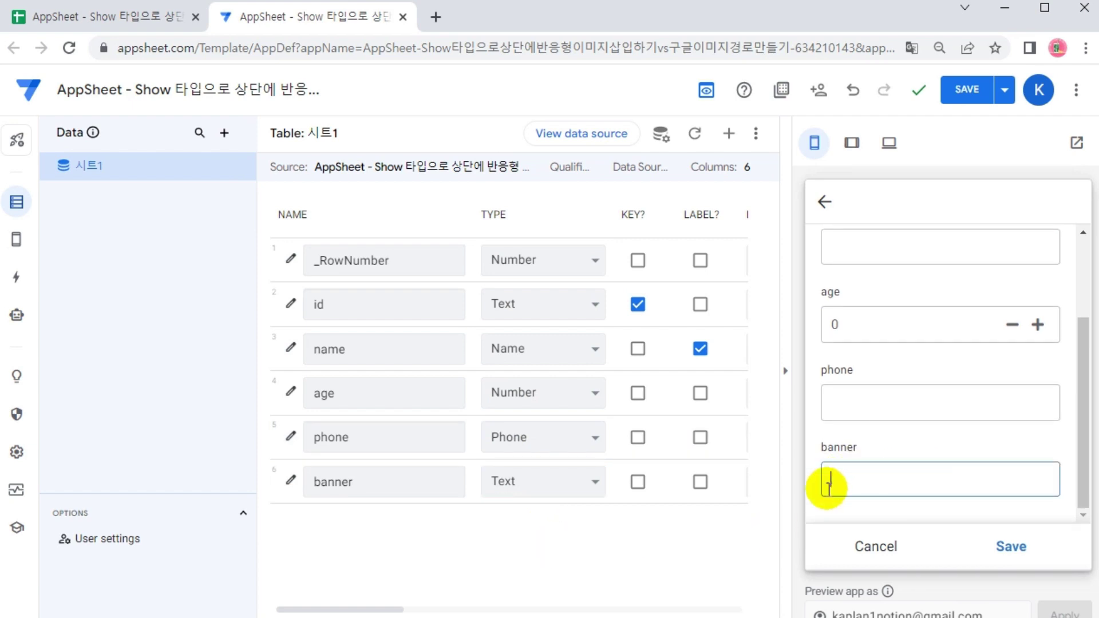
Return the banner column's type to Show and save the app
click(551, 481)
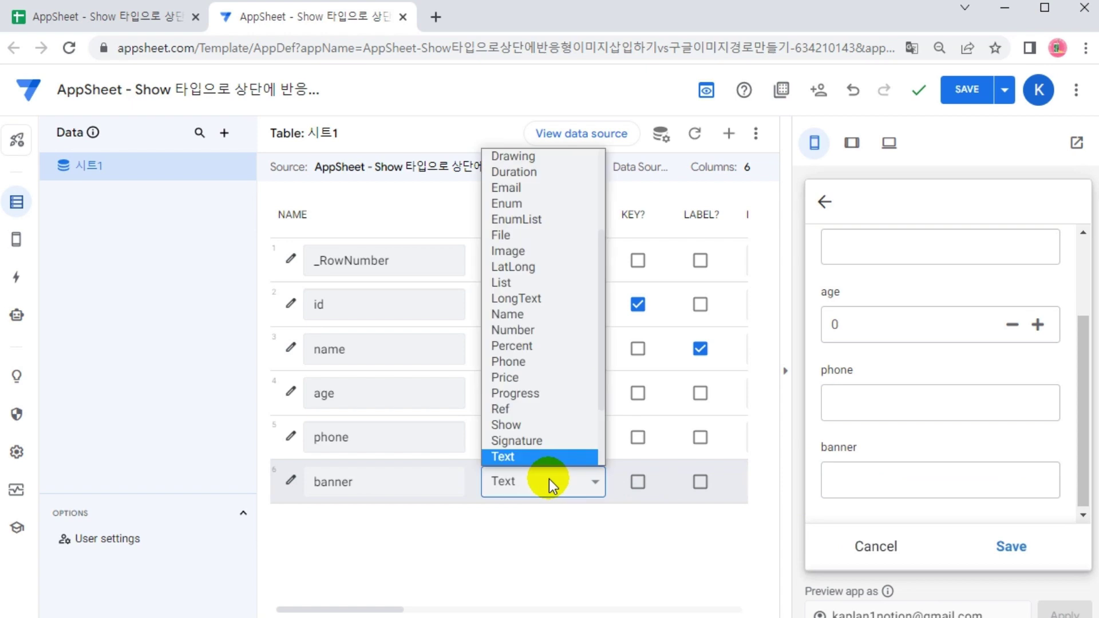
click(531, 429)
scroll(909, 475, down, 2)
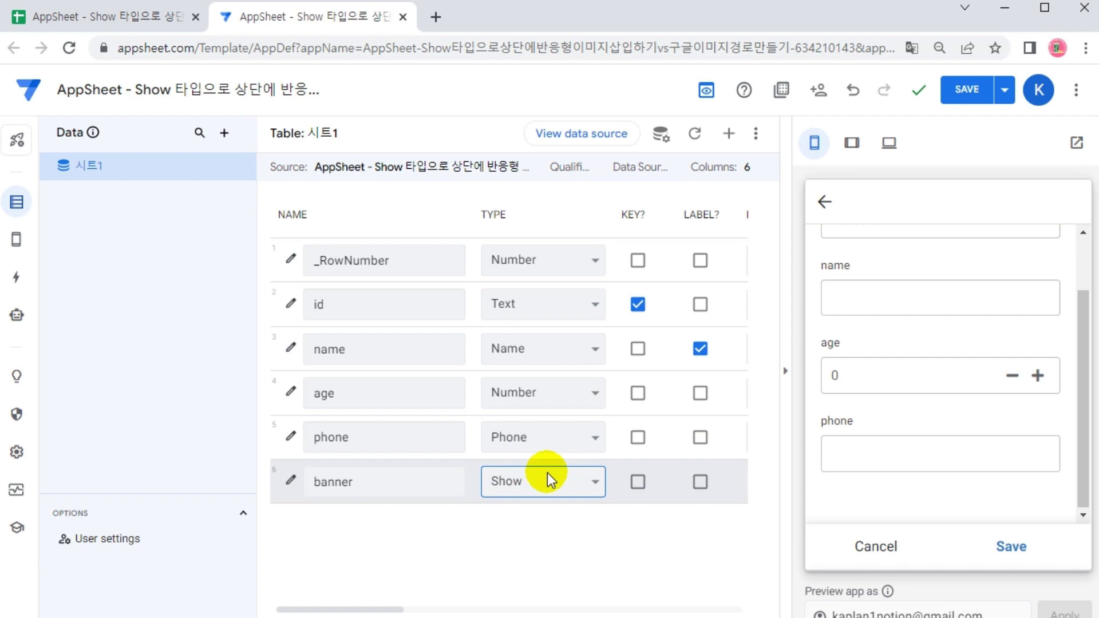
click(968, 90)
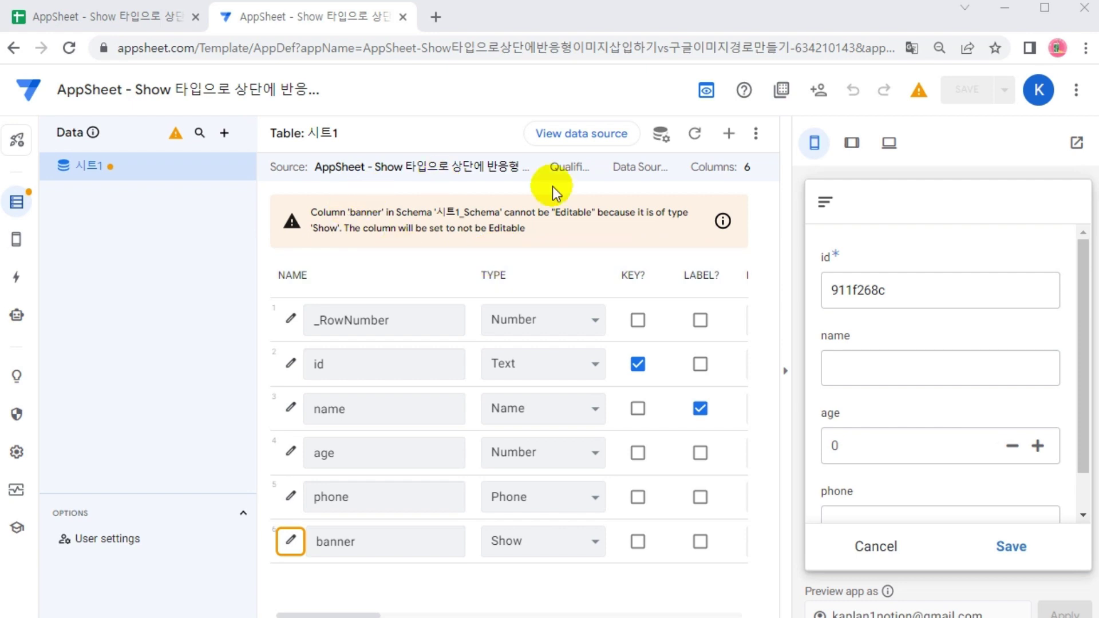
Regenerate the 시트1 table's schema and confirm it to clear the Editable warning
drag(357, 615, 496, 615)
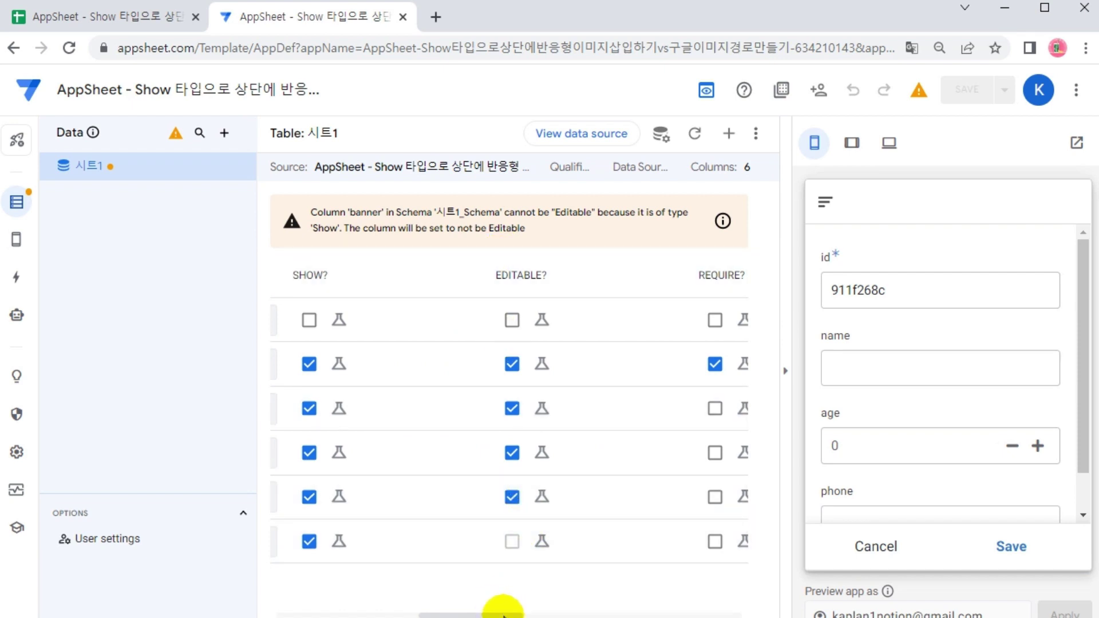
drag(503, 616, 334, 615)
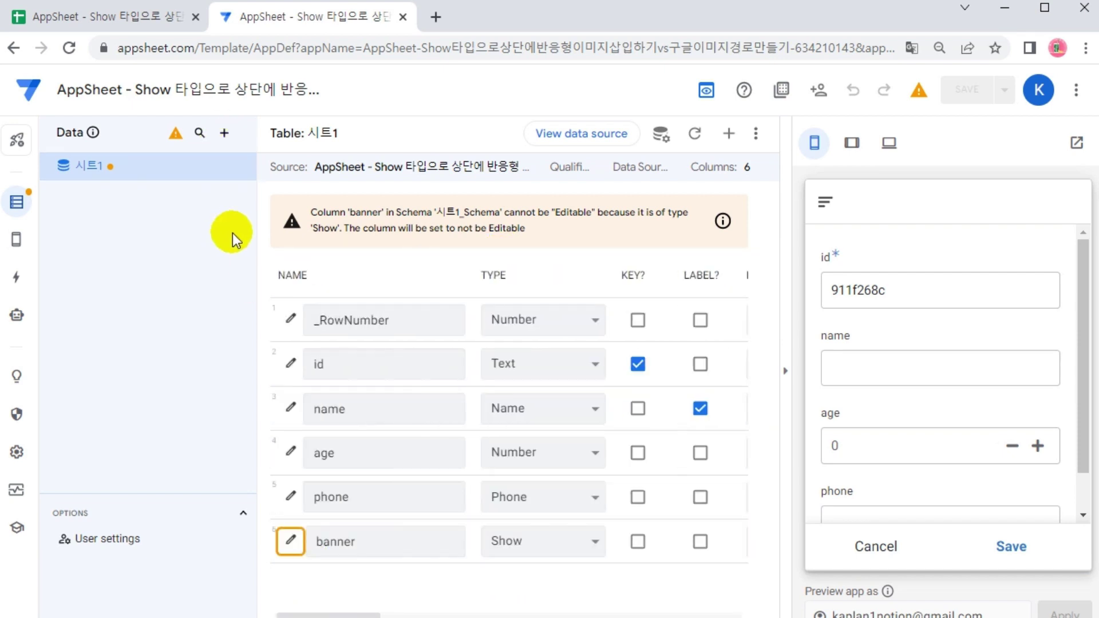
click(247, 167)
click(312, 226)
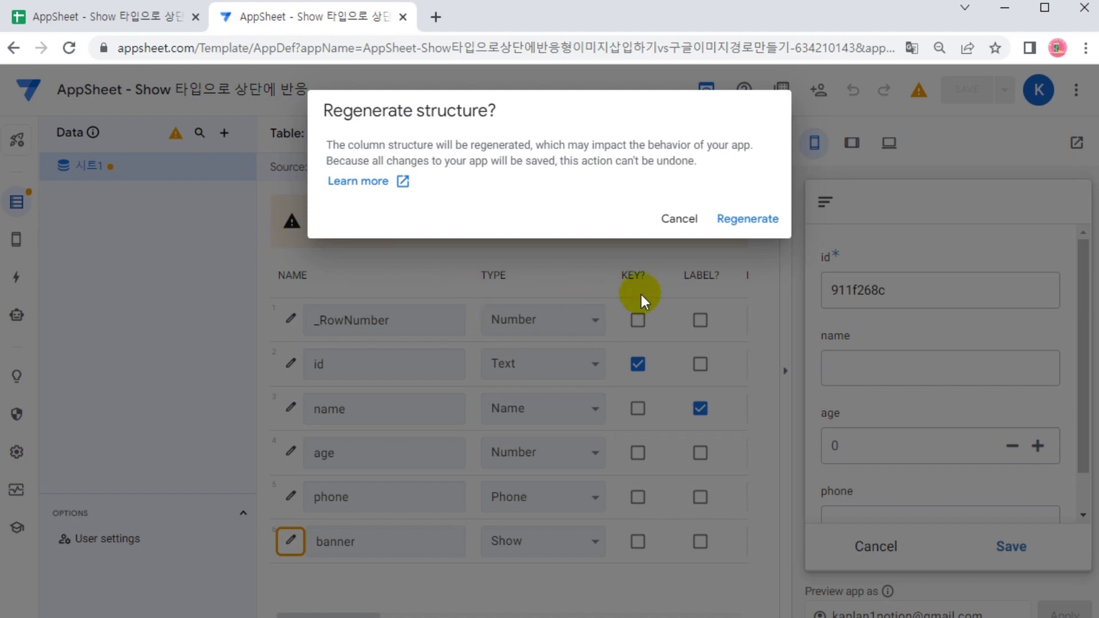
click(743, 220)
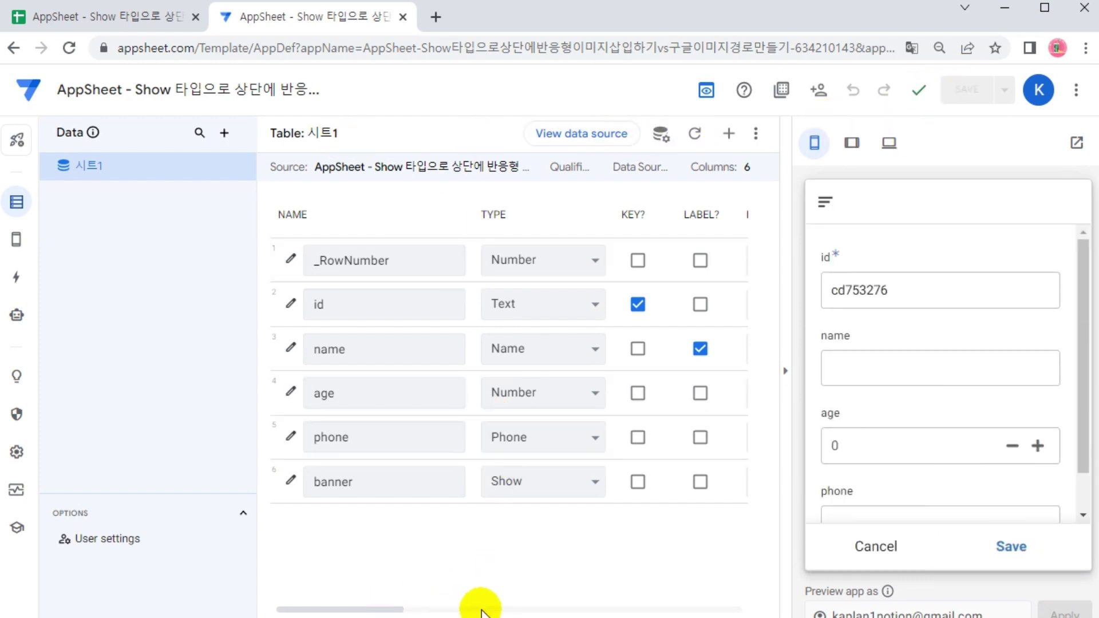
Toggle the banner column's Editable box, leaving it not editable, and save the app
drag(395, 612, 522, 613)
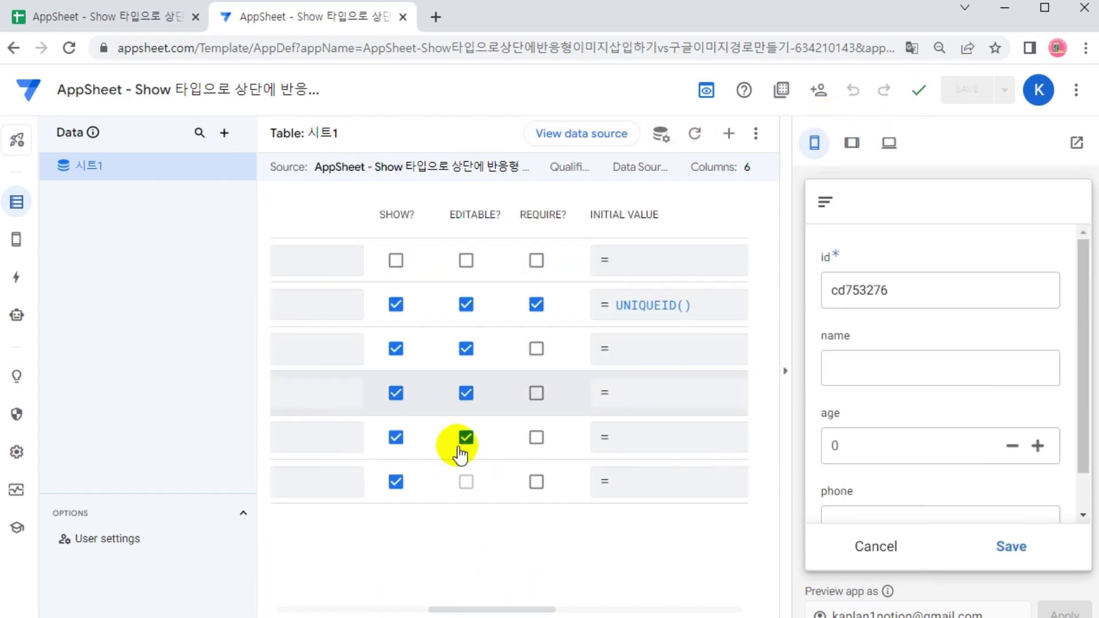
click(468, 496)
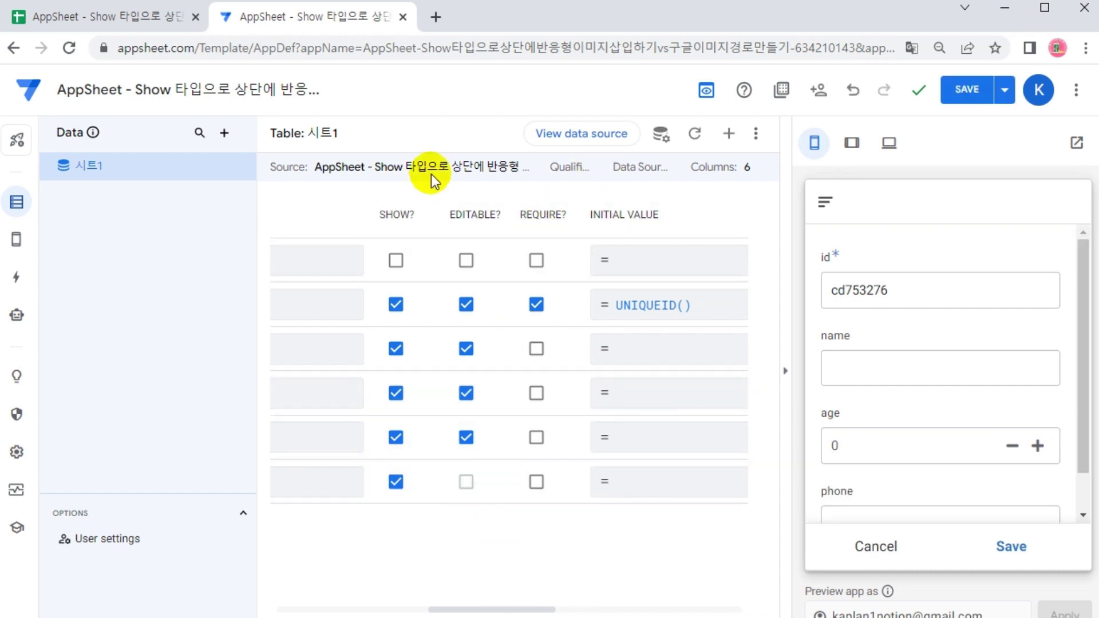
drag(534, 608, 330, 609)
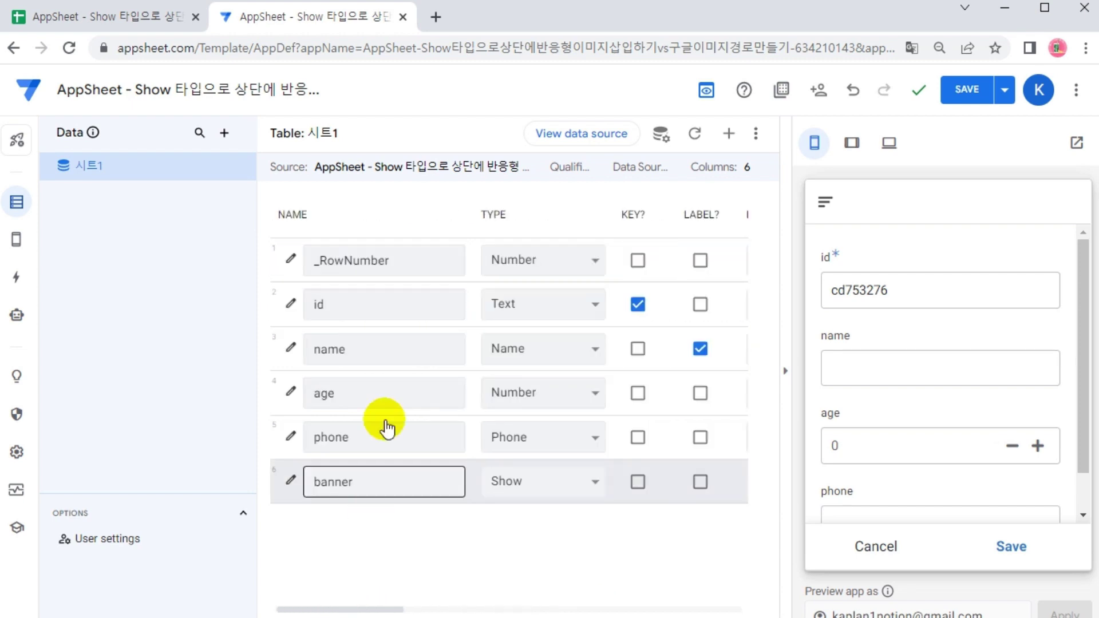
click(246, 167)
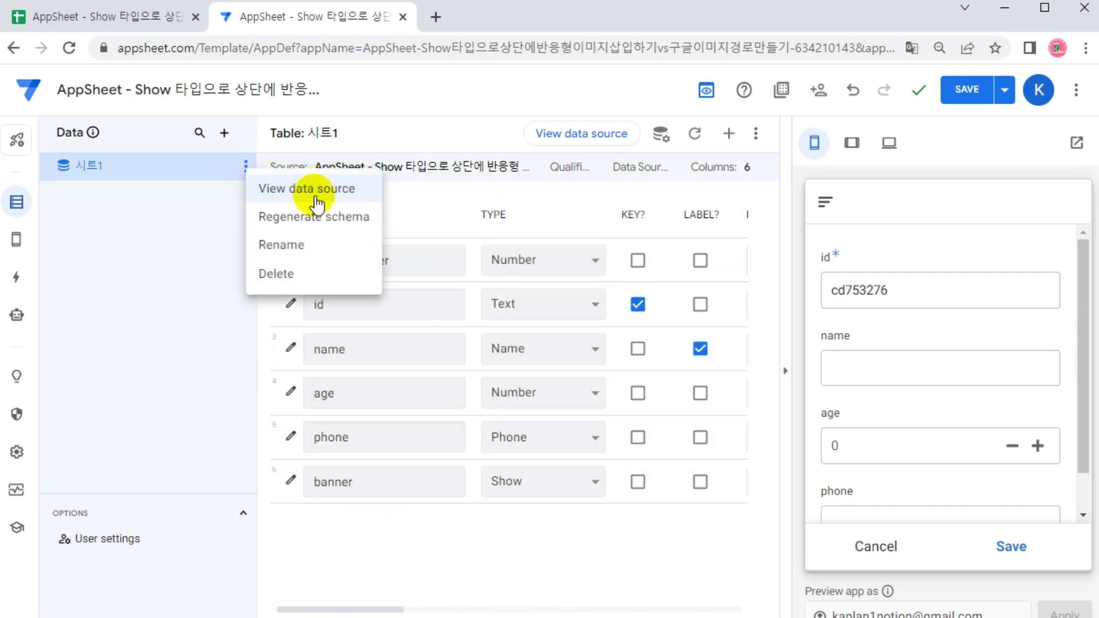
click(163, 272)
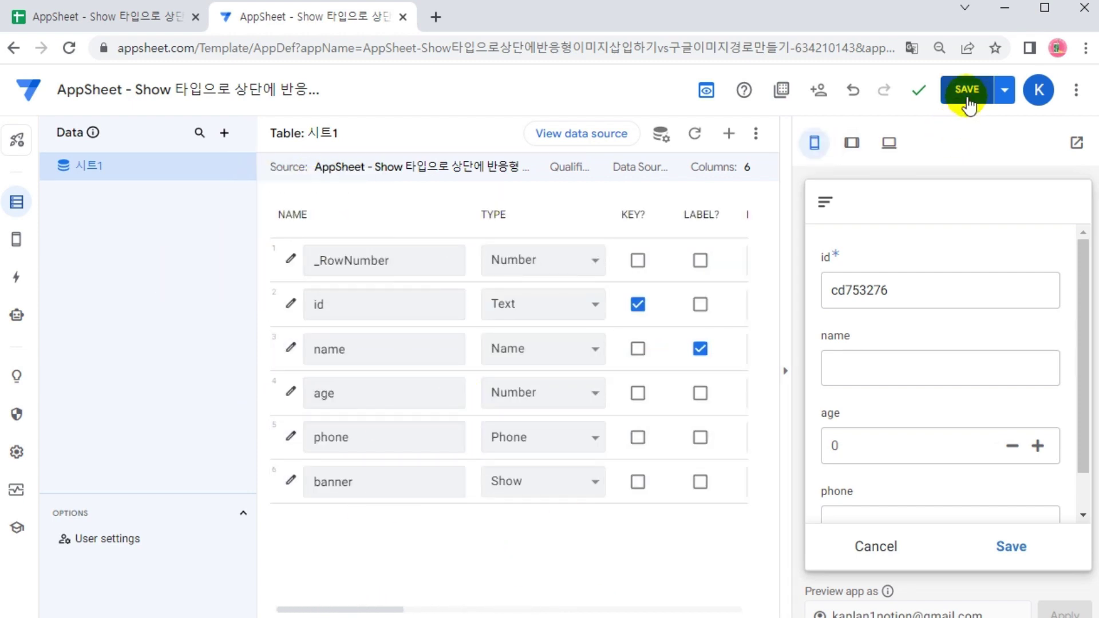
click(967, 90)
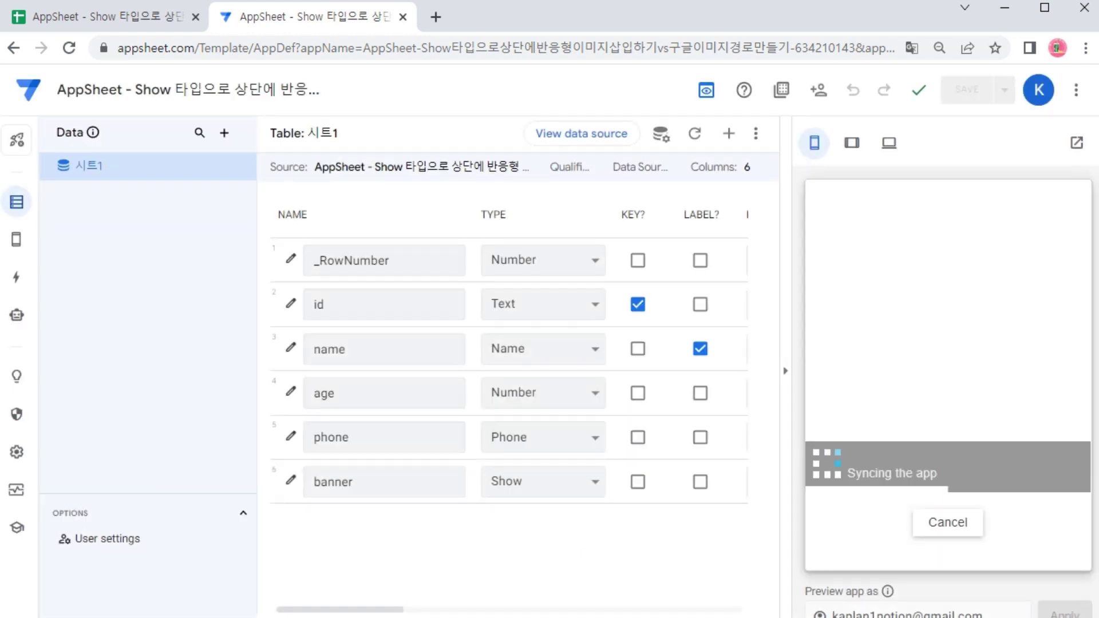
click(1043, 371)
scroll(1042, 371, down, 1)
scroll(990, 379, up, 1)
scroll(952, 417, down, 1)
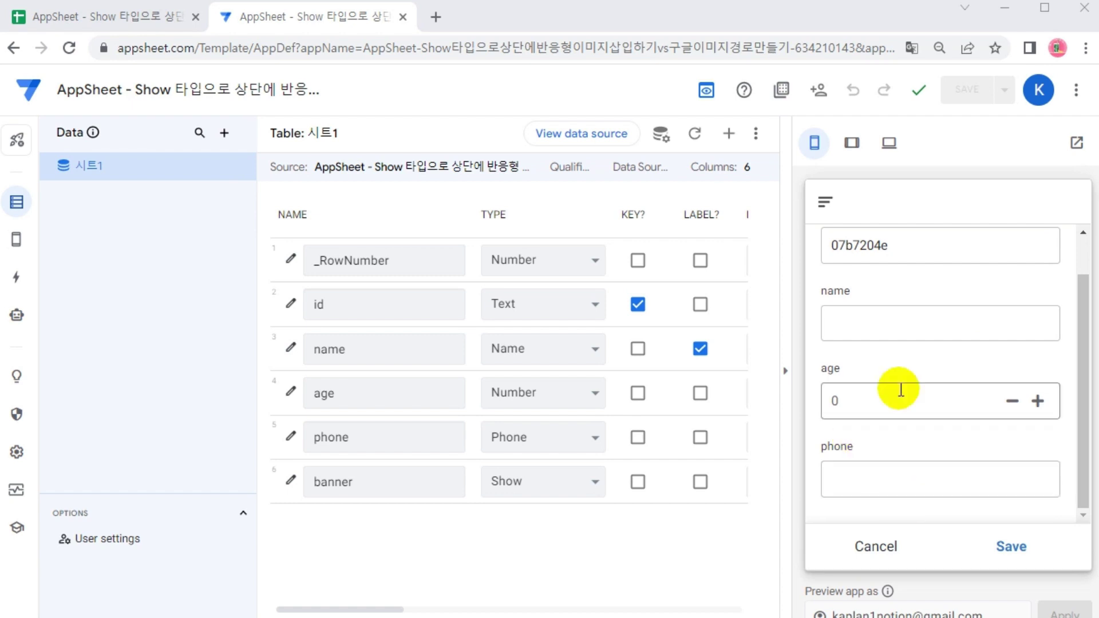
scroll(862, 481, up, 1)
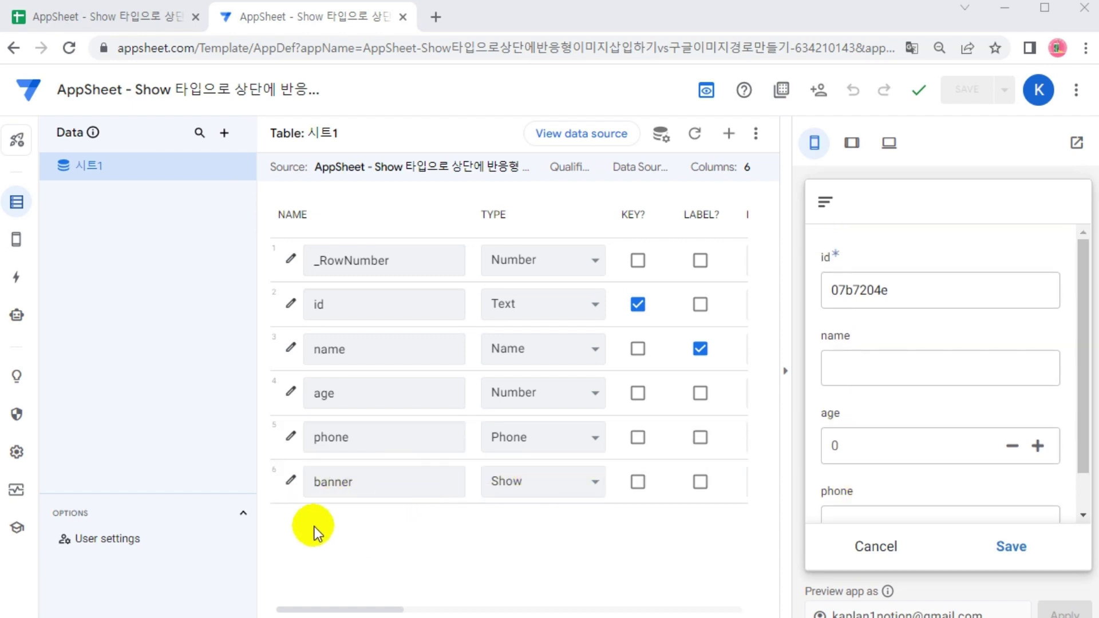
drag(270, 464, 306, 499)
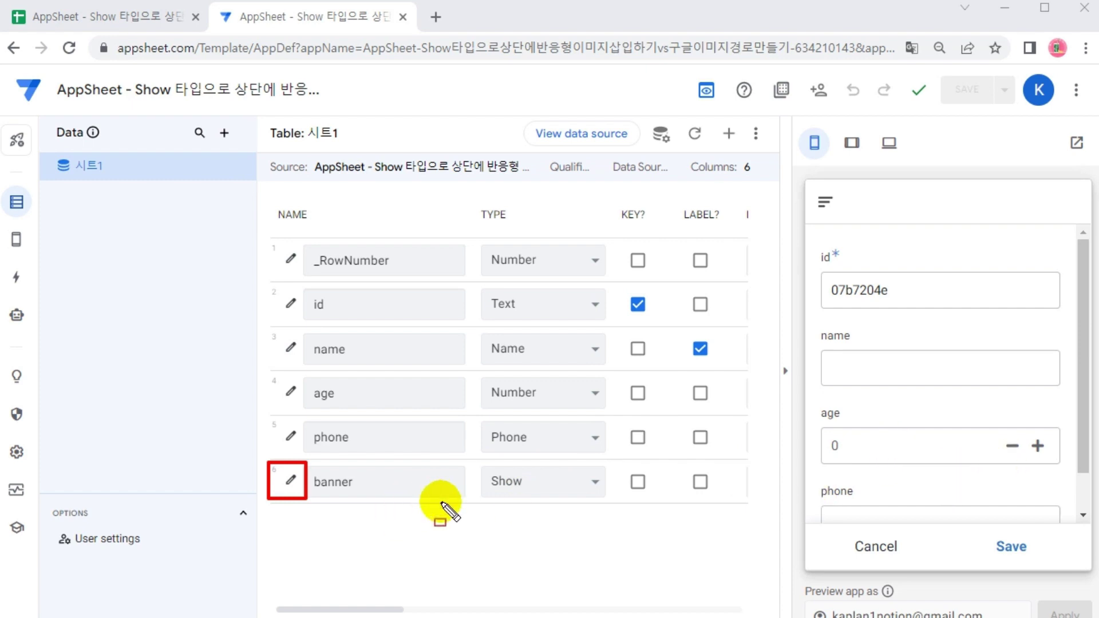
Change the banner column's Show category from Page_Header to Image
click(290, 483)
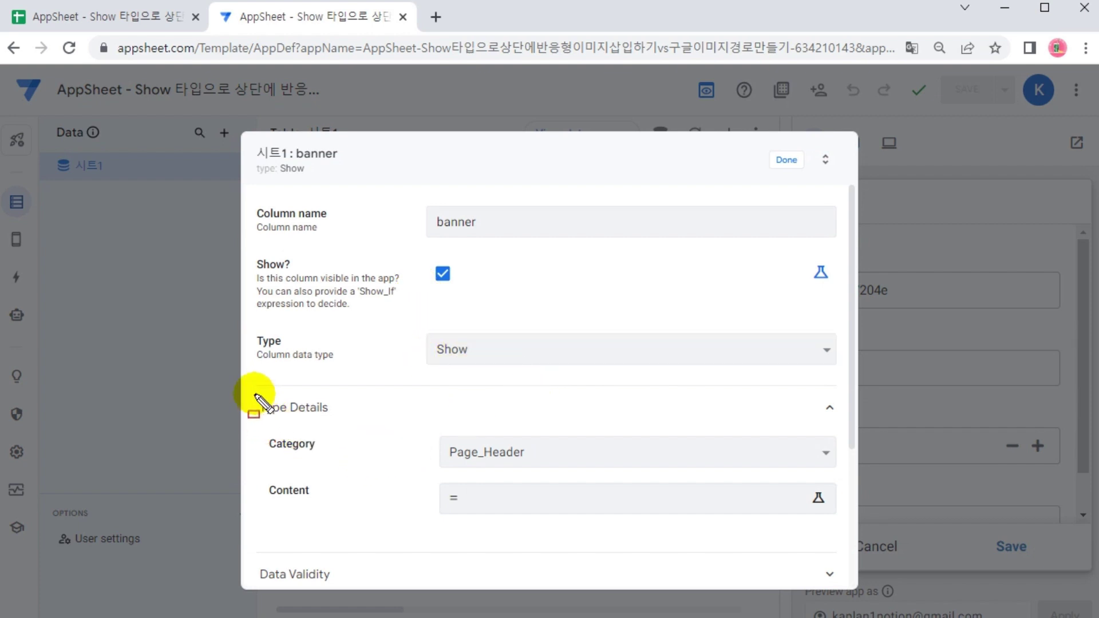
drag(250, 410, 851, 554)
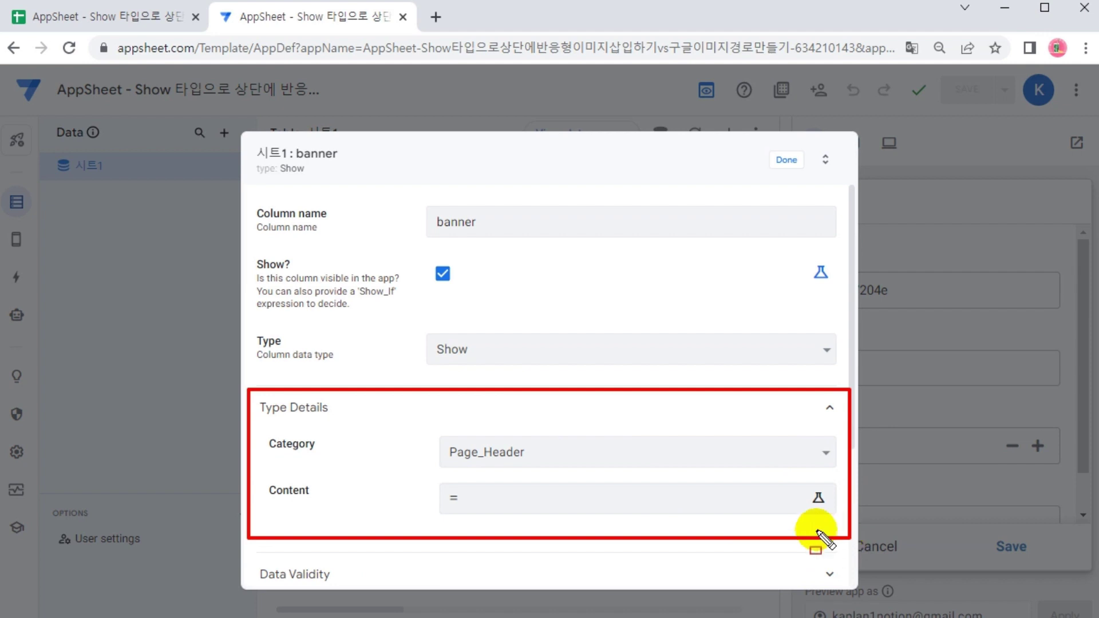
mouse_move(419, 424)
mouse_down()
mouse_move(818, 503)
mouse_move(848, 525)
mouse_up()
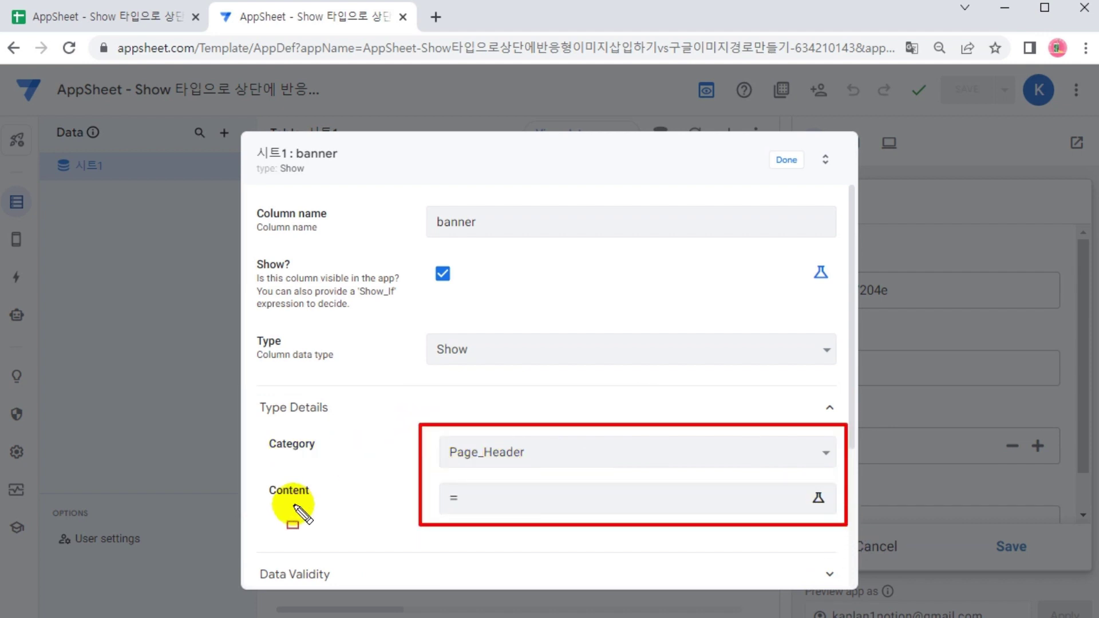
key(Escape)
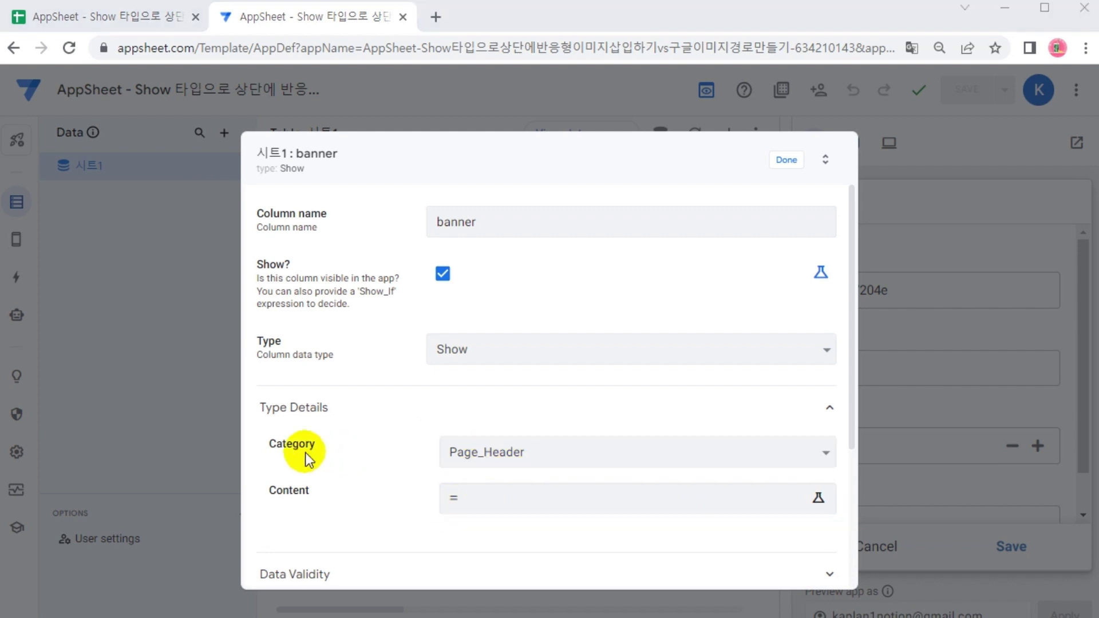
click(571, 451)
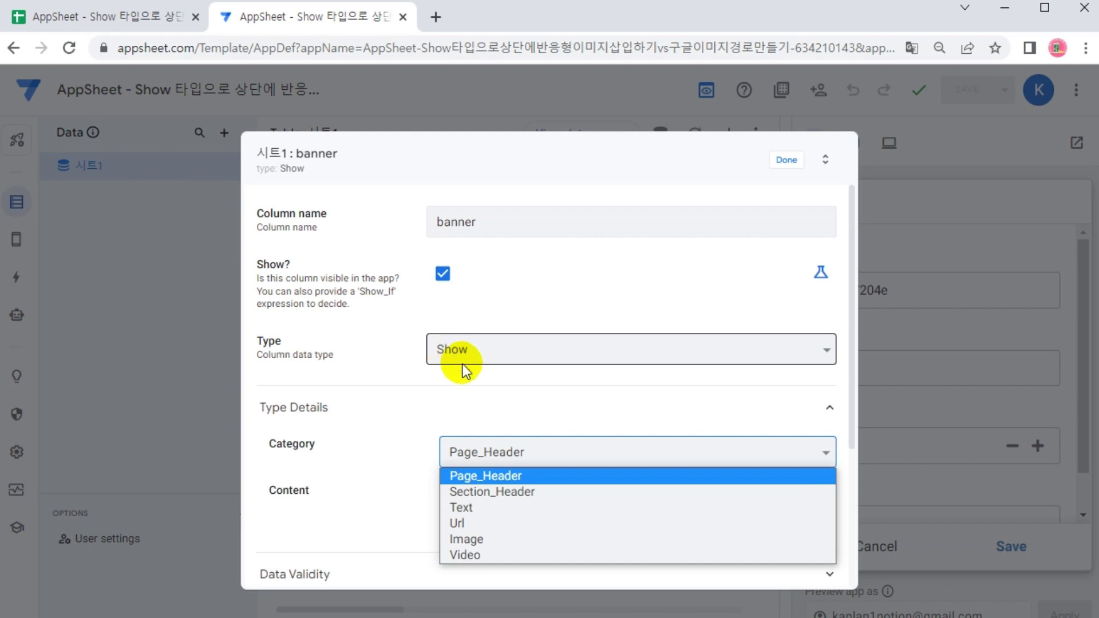
click(461, 538)
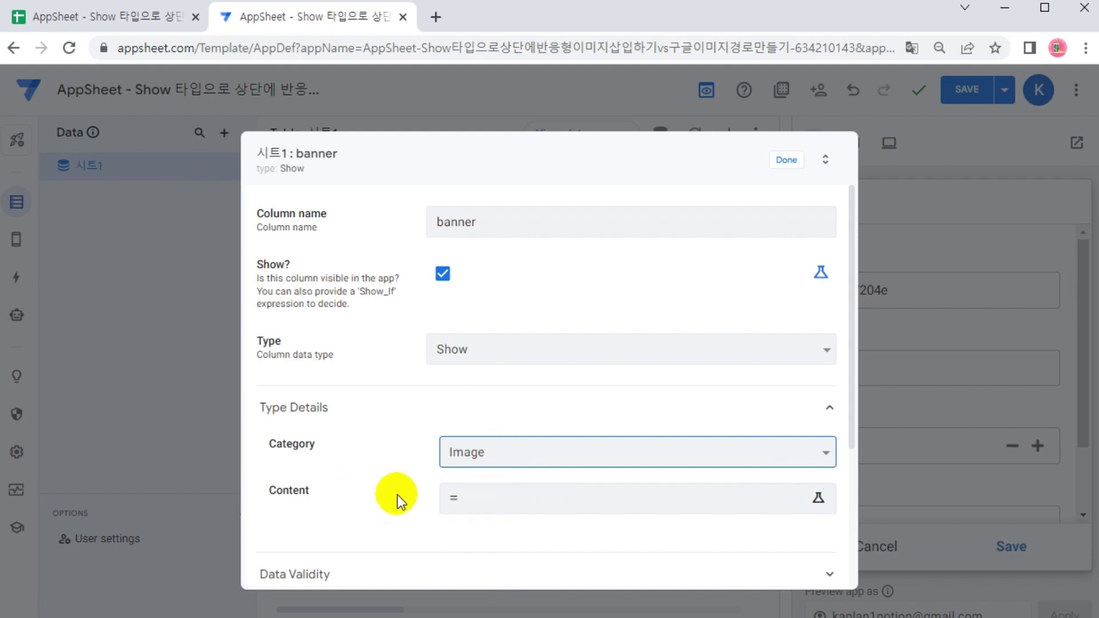
click(499, 503)
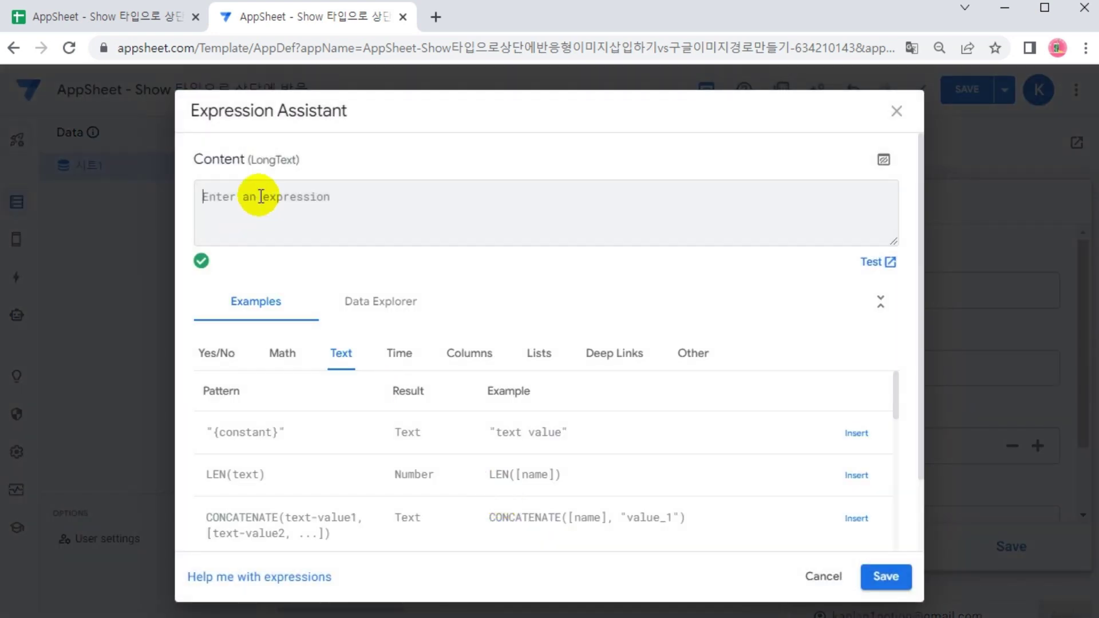
text("")
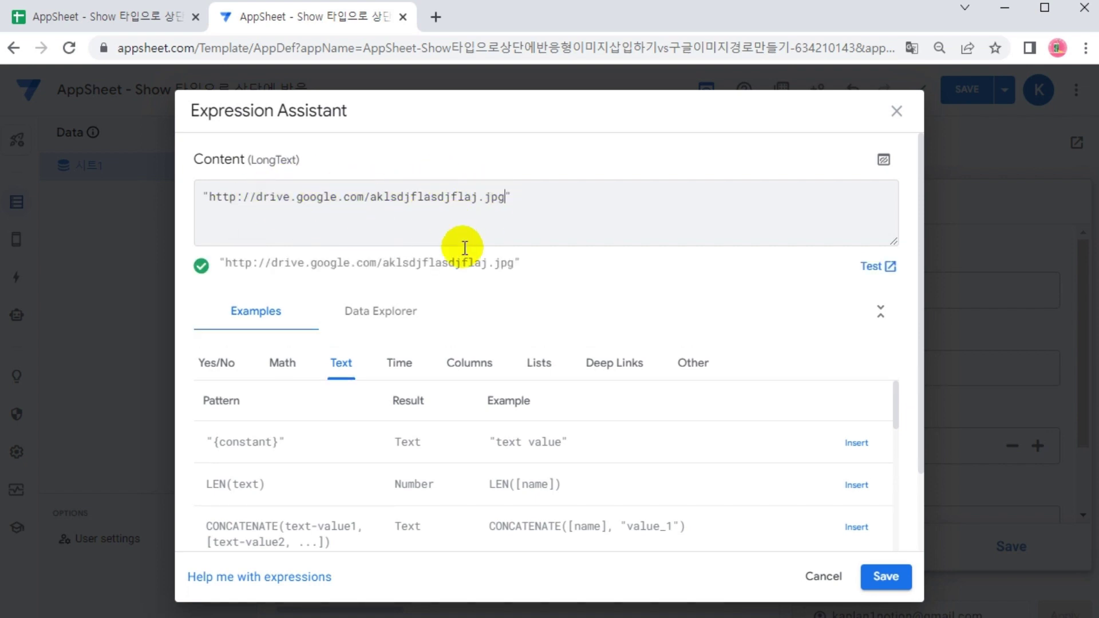
click(907, 579)
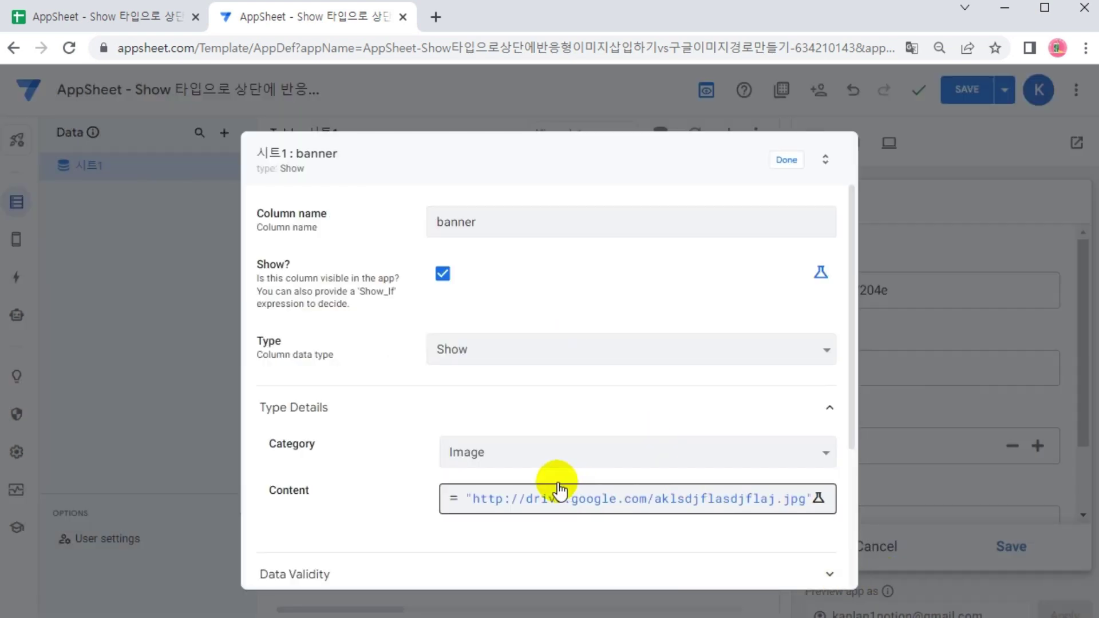
click(558, 495)
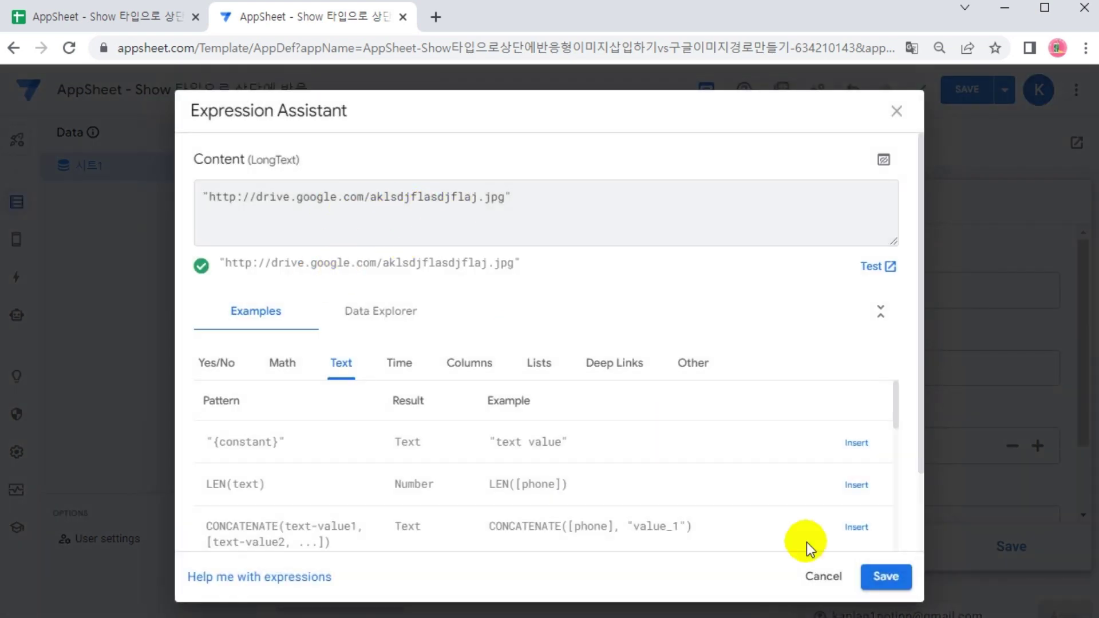
click(886, 582)
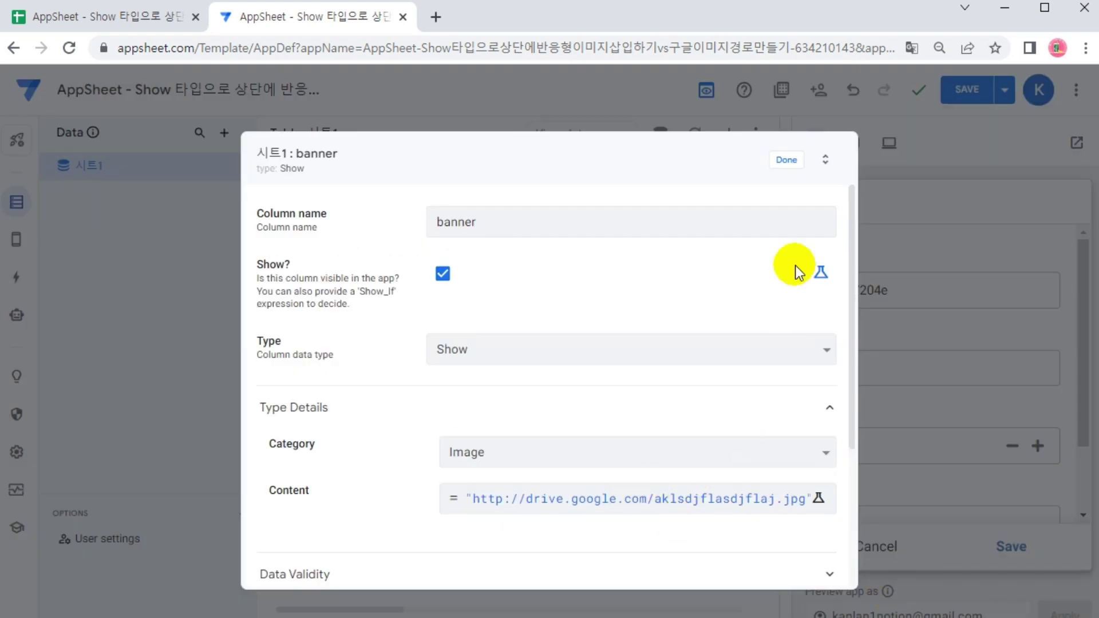
click(788, 161)
Save the app and scroll the form preview down to the broken banner image
click(969, 90)
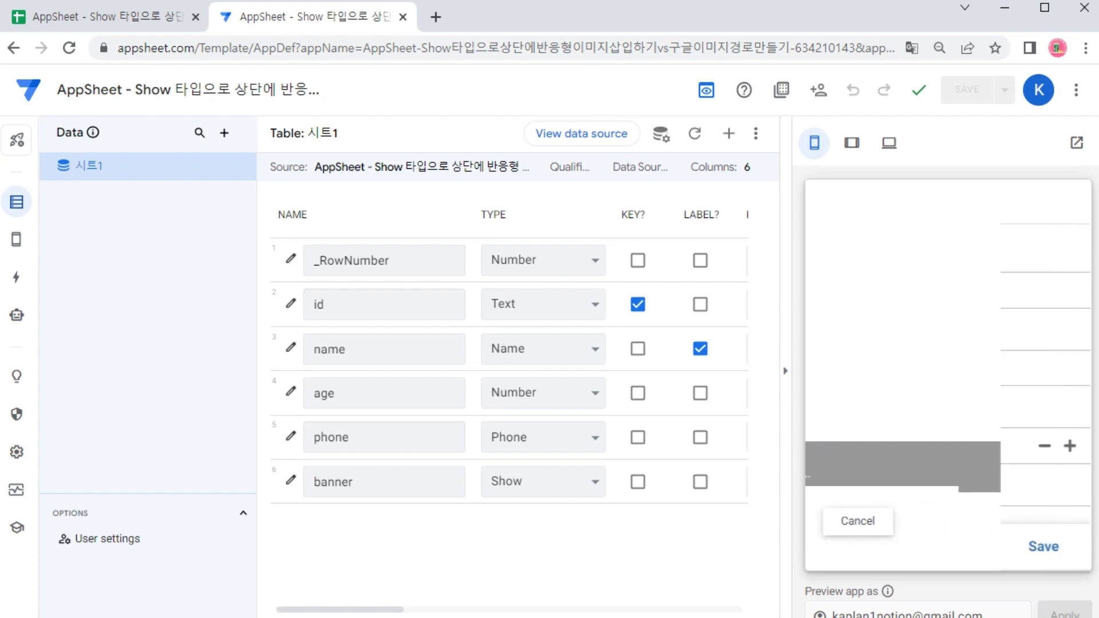
scroll(1075, 394, down, 1)
scroll(1059, 395, down, 1)
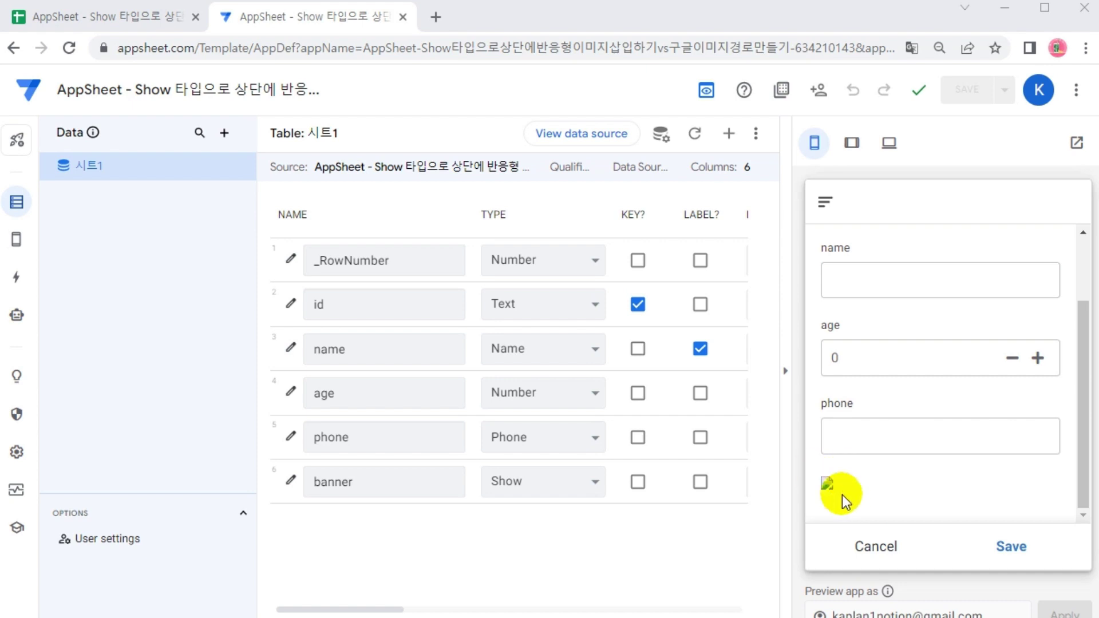
Mark the broken image with the pen, then copy the AppSheet logo's image address
key(ctrl+2)
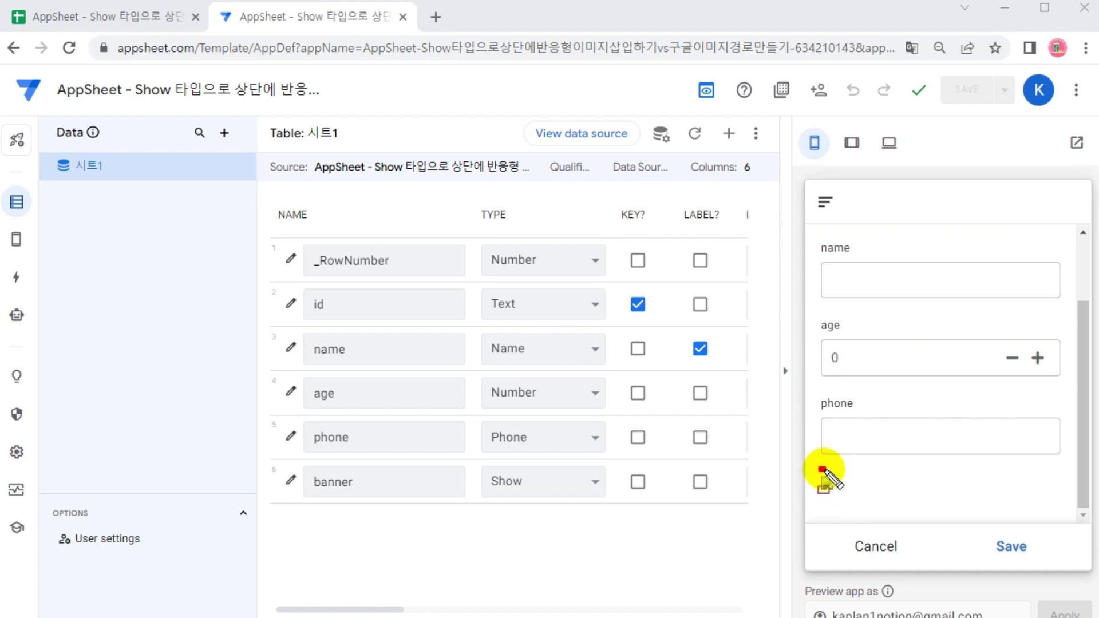
drag(822, 469, 1061, 517)
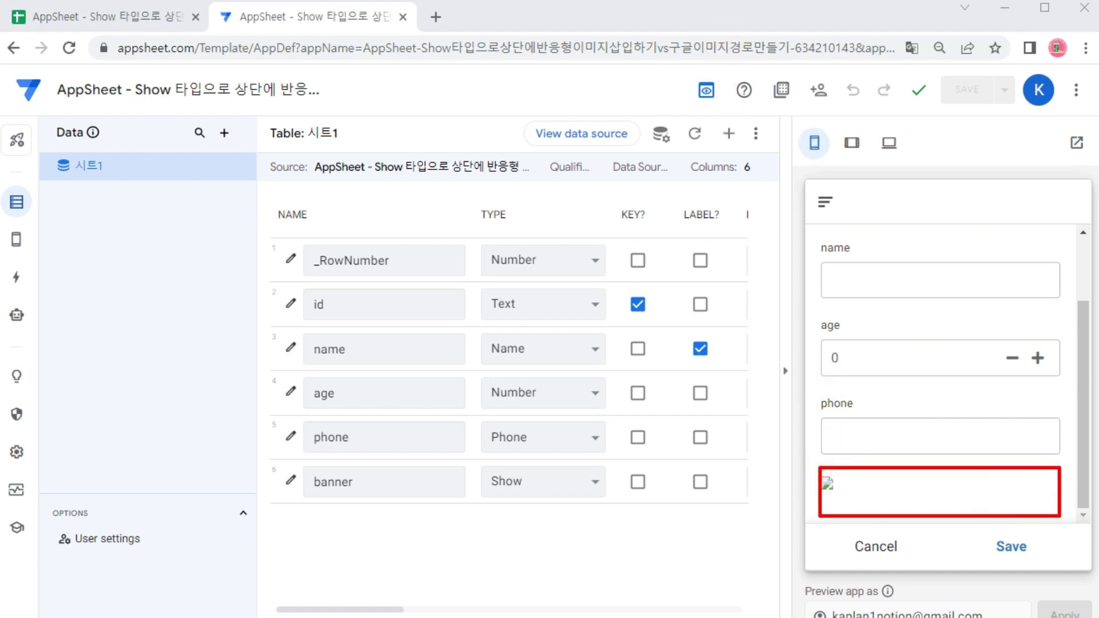
drag(756, 382, 808, 444)
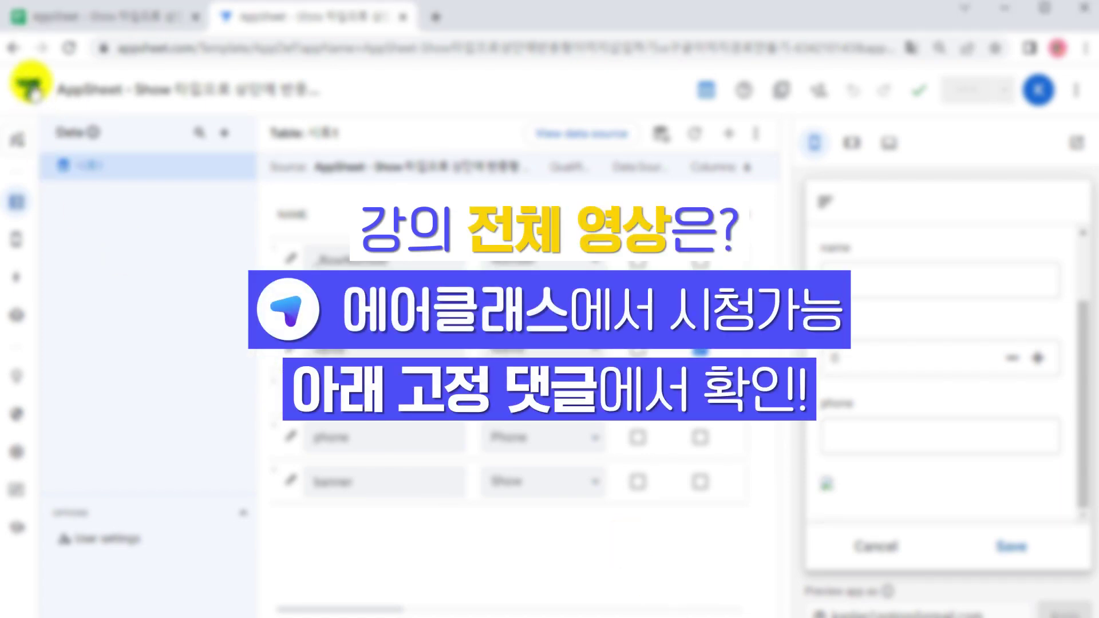
right_click(27, 88)
click(102, 136)
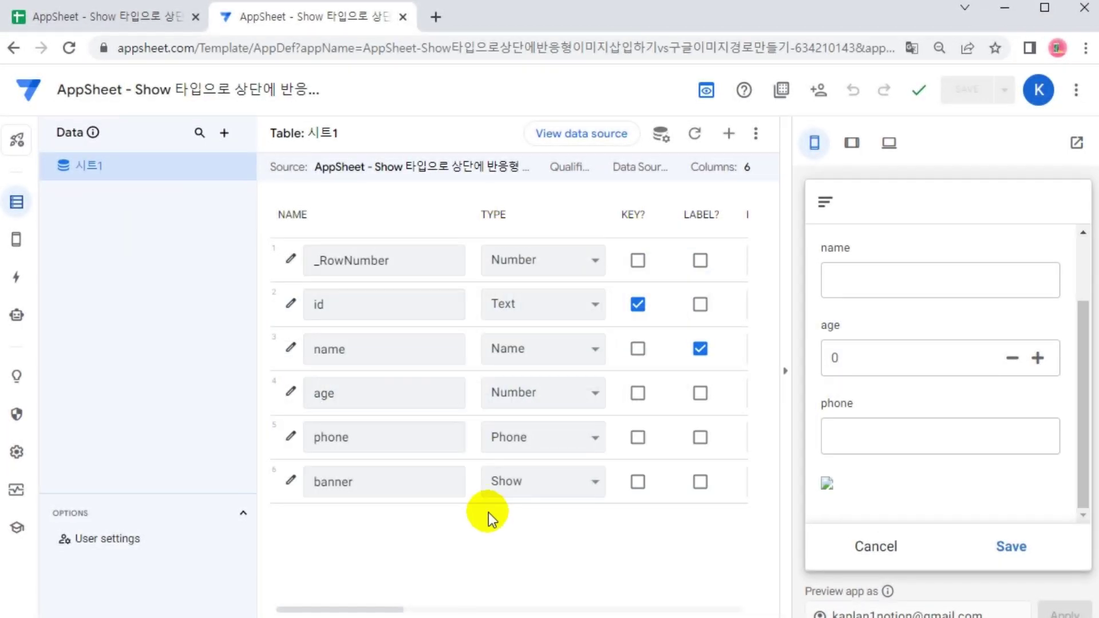
Replace the banner content URL with the pasted AppSheet logo address and save the app
click(291, 481)
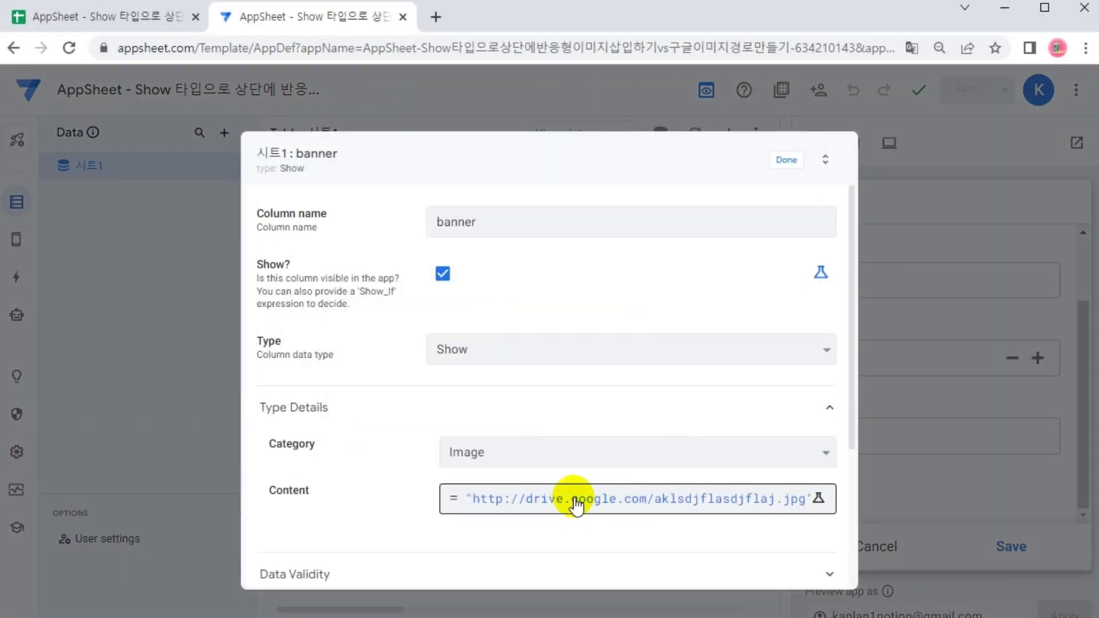
click(586, 497)
drag(210, 199, 505, 197)
text(https://www.appsheet.com/Content/img/material/appsheet_rebrand_logo.svg)
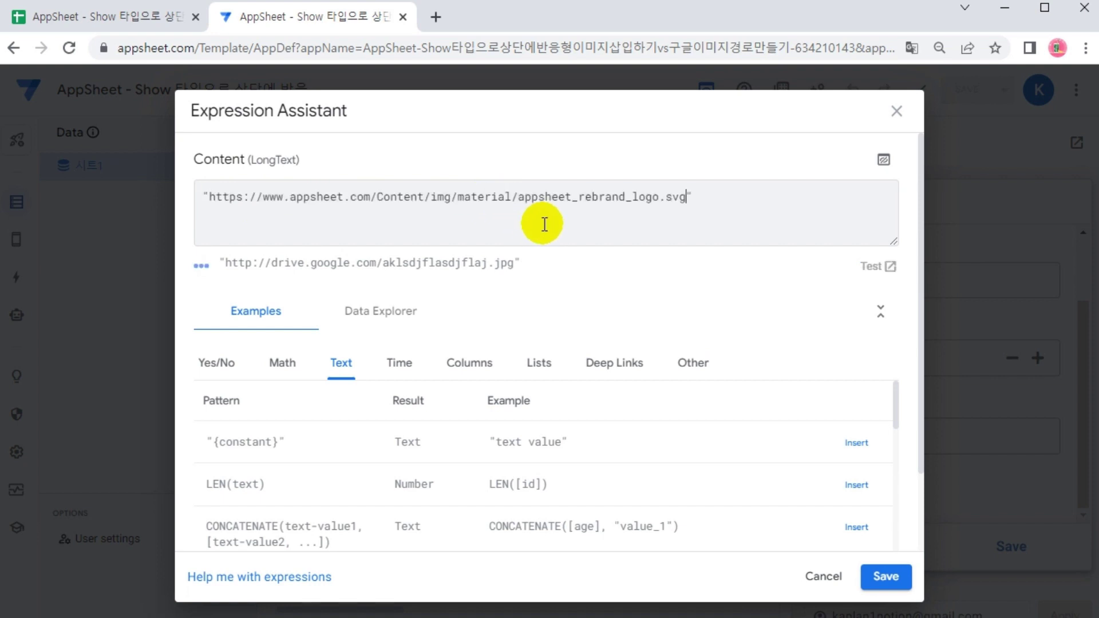
click(893, 579)
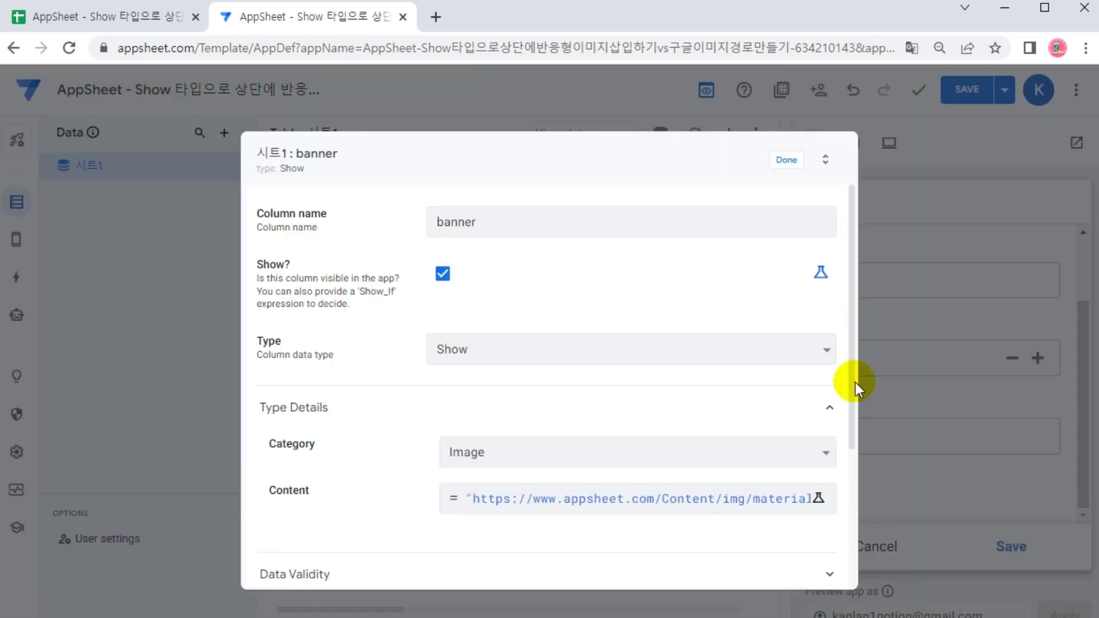
click(786, 161)
click(966, 95)
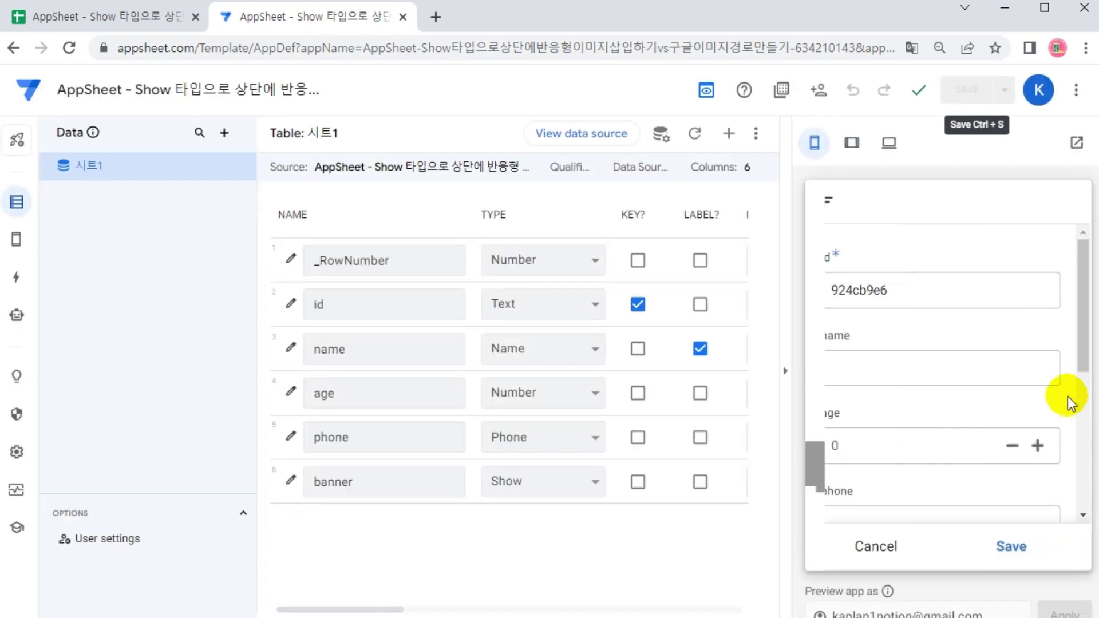
Check the logo banner in the phone and tablet previews, then switch to the spreadsheet
drag(1083, 344, 1081, 509)
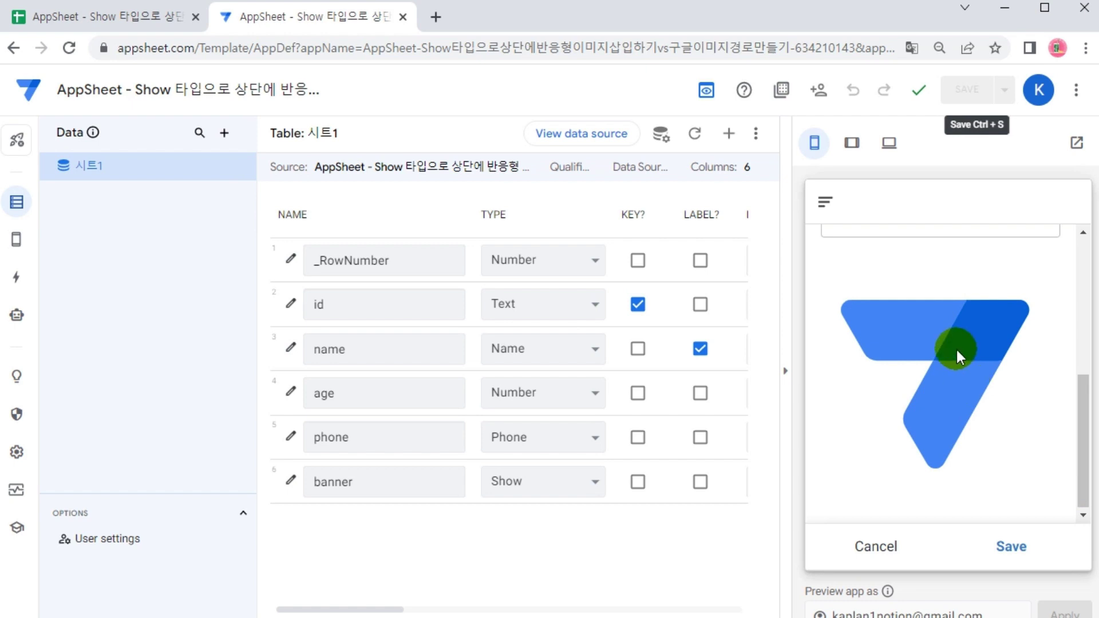
scroll(957, 366, up, 3)
scroll(957, 366, down, 3)
scroll(940, 373, up, 3)
scroll(940, 372, down, 3)
click(851, 144)
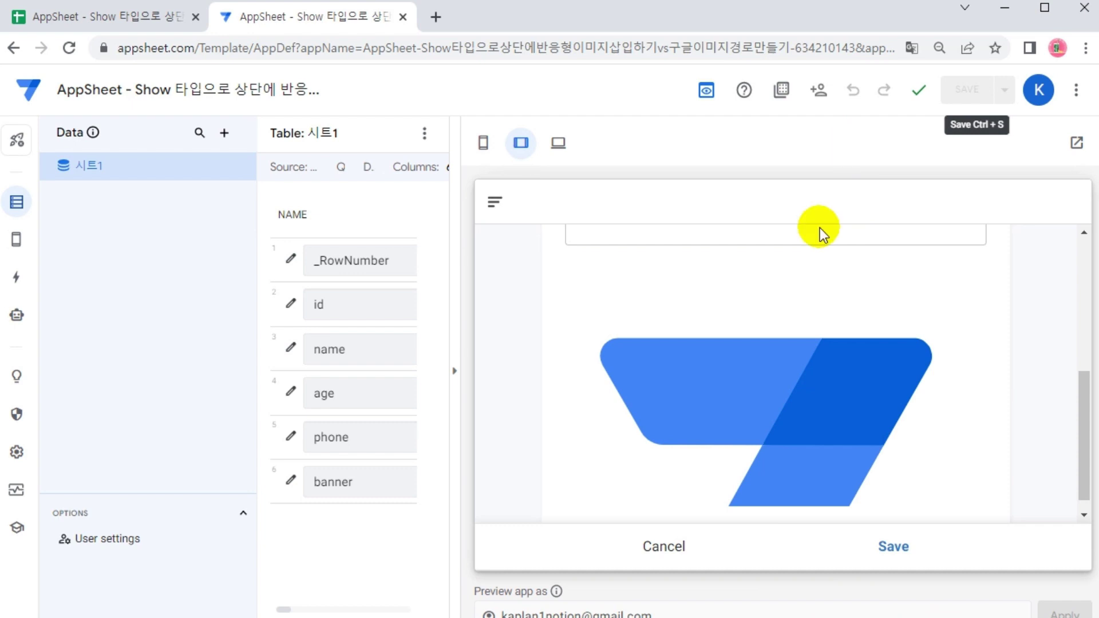
scroll(781, 391, down, 1)
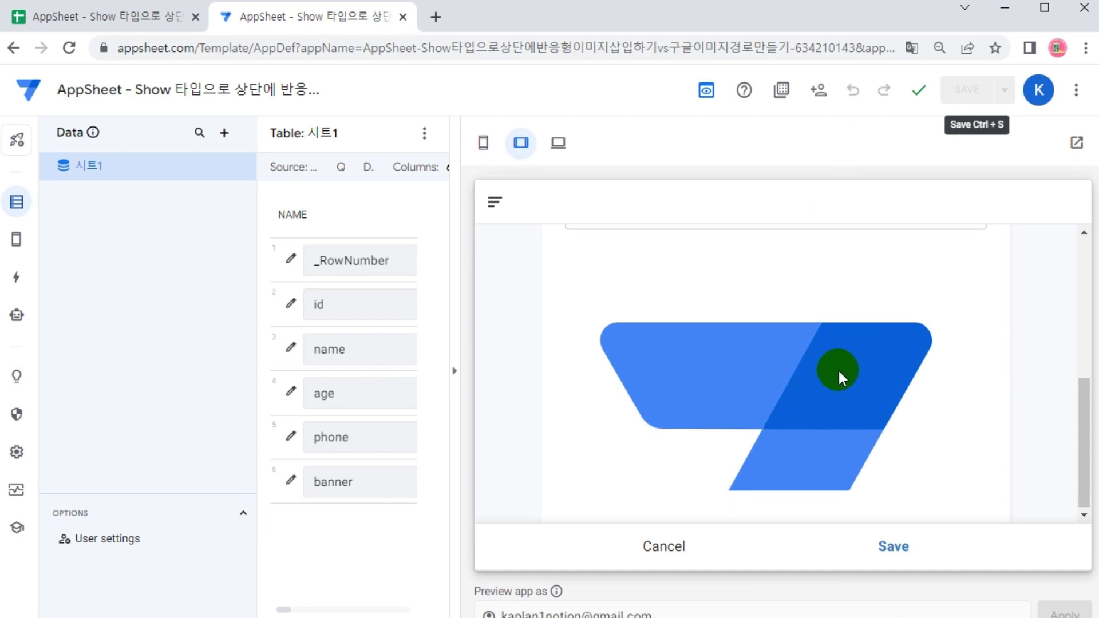
click(123, 16)
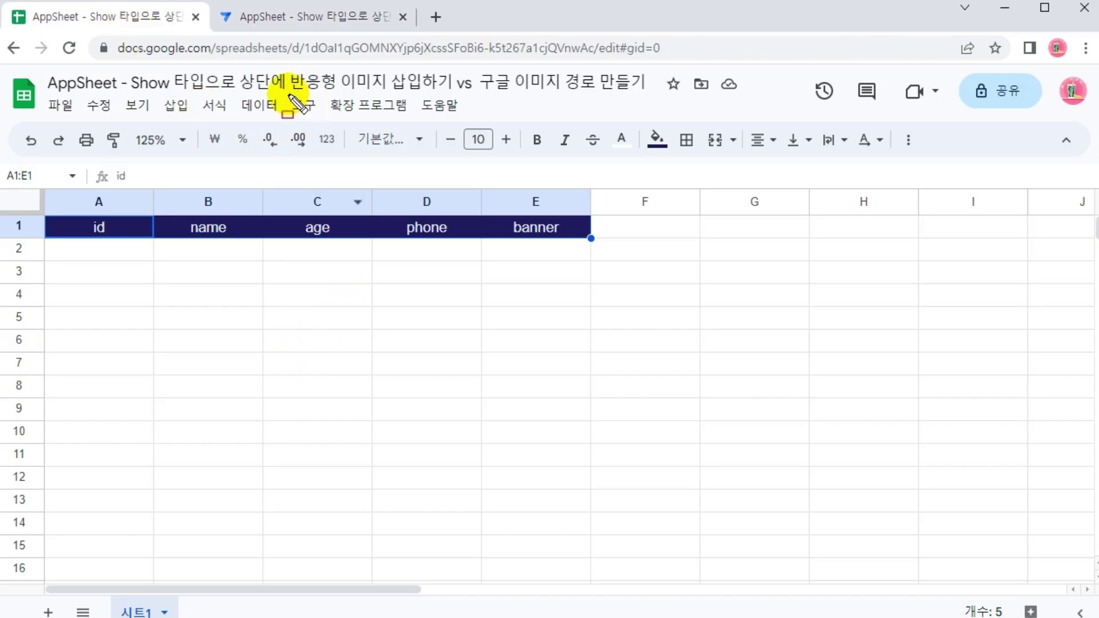
Annotate '반응형 이미지 삽입' and 'Show 타입' in the sheet title, then return to AppSheet
drag(291, 95, 420, 95)
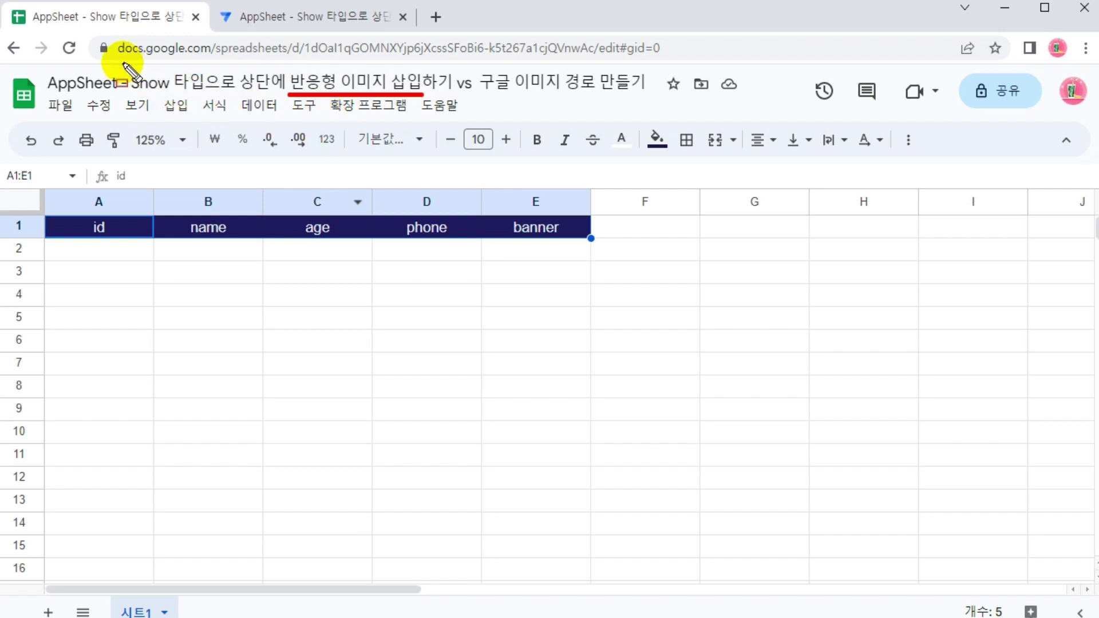
drag(121, 61, 210, 99)
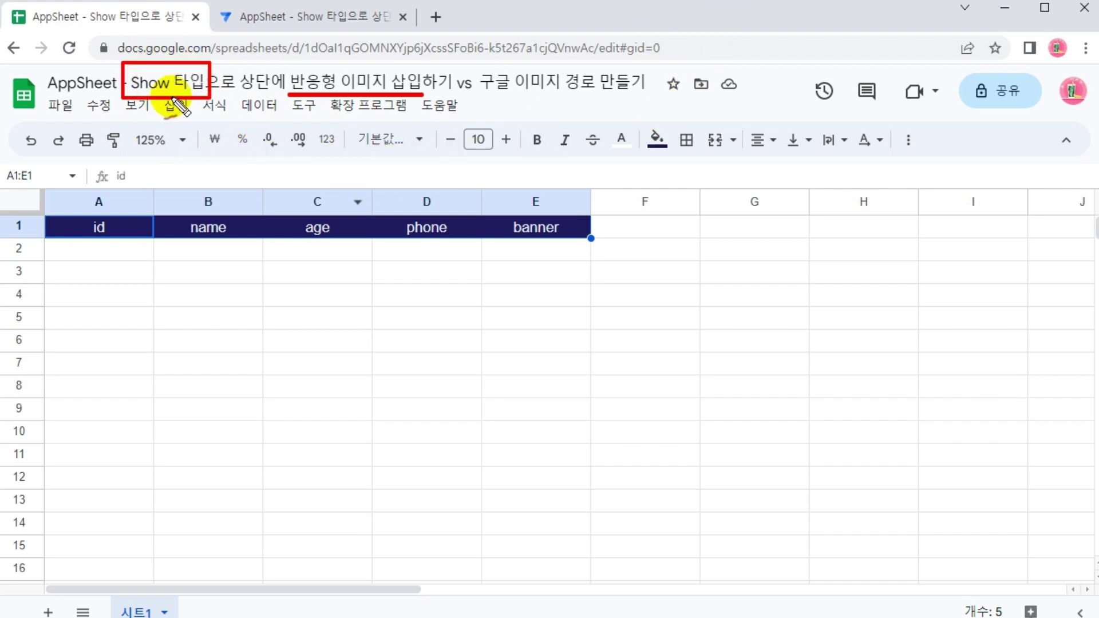
drag(107, 47, 122, 45)
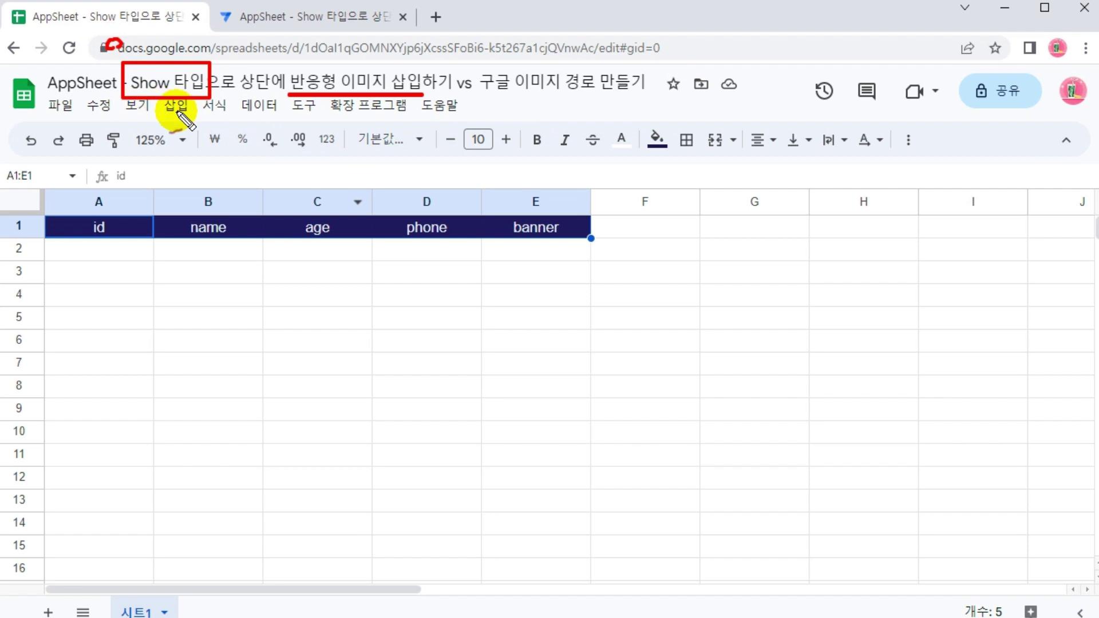
mouse_move(184, 109)
mouse_down()
mouse_move(212, 159)
mouse_move(280, 137)
mouse_move(290, 114)
mouse_move(270, 121)
mouse_move(295, 132)
mouse_up()
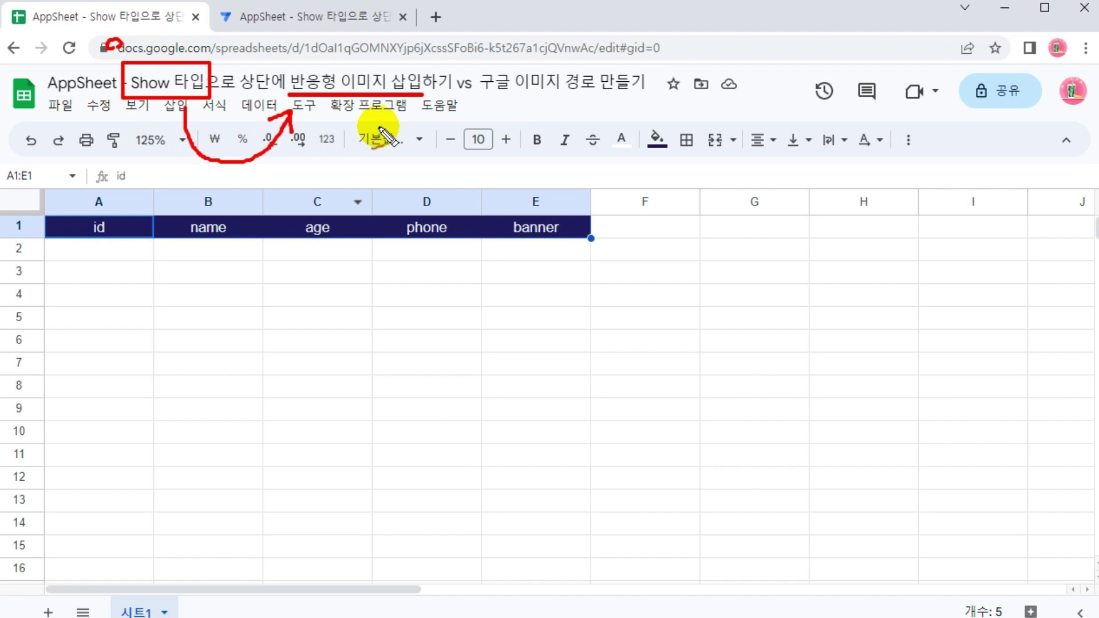
mouse_move(109, 101)
mouse_down()
mouse_move(96, 111)
mouse_move(105, 123)
mouse_up()
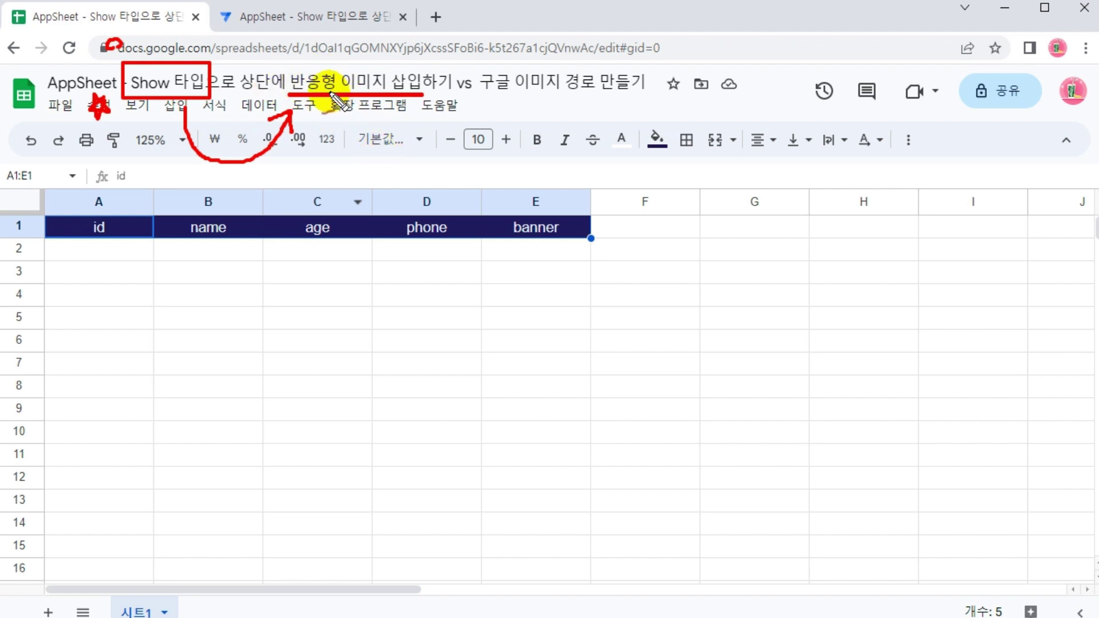
click(321, 18)
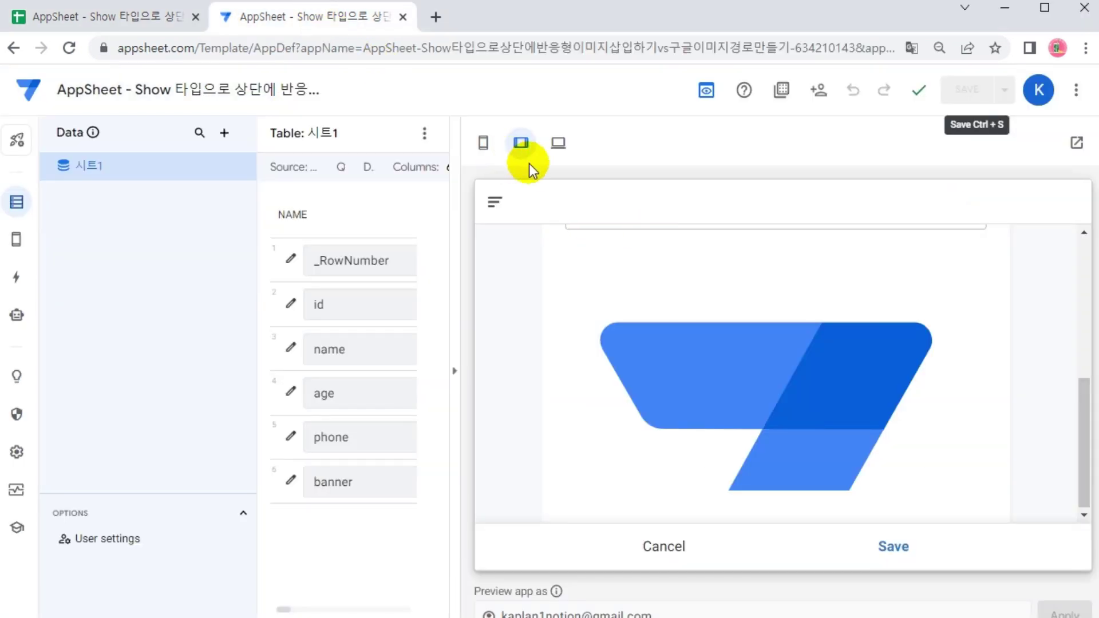
Compare the logo banner between the phone and tablet previews, ending on phone
click(484, 146)
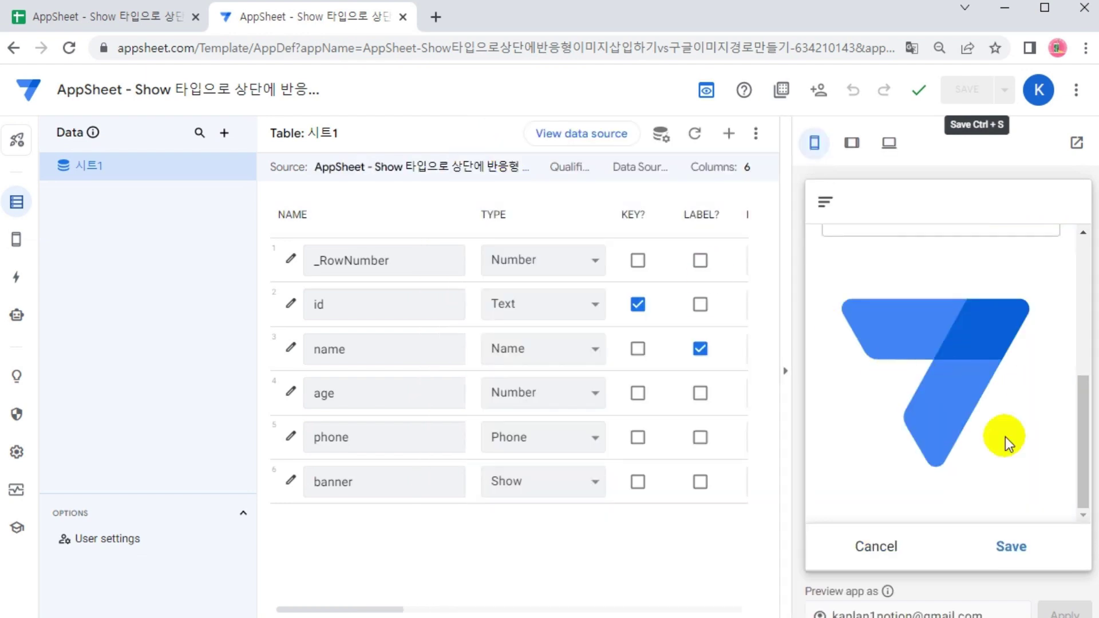
click(852, 142)
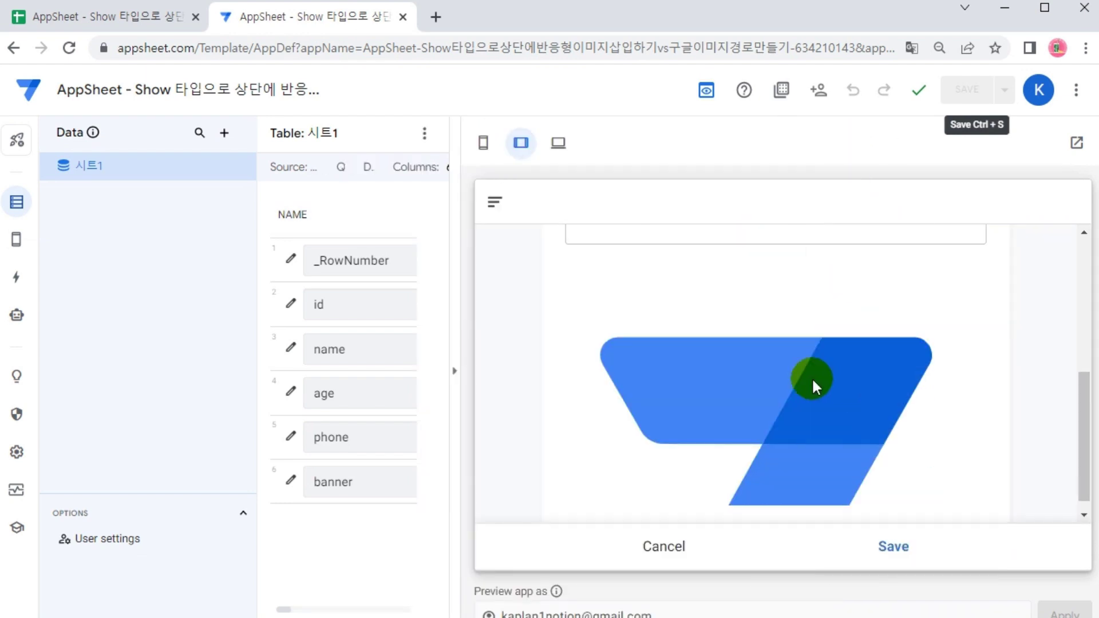
scroll(764, 427, down, 1)
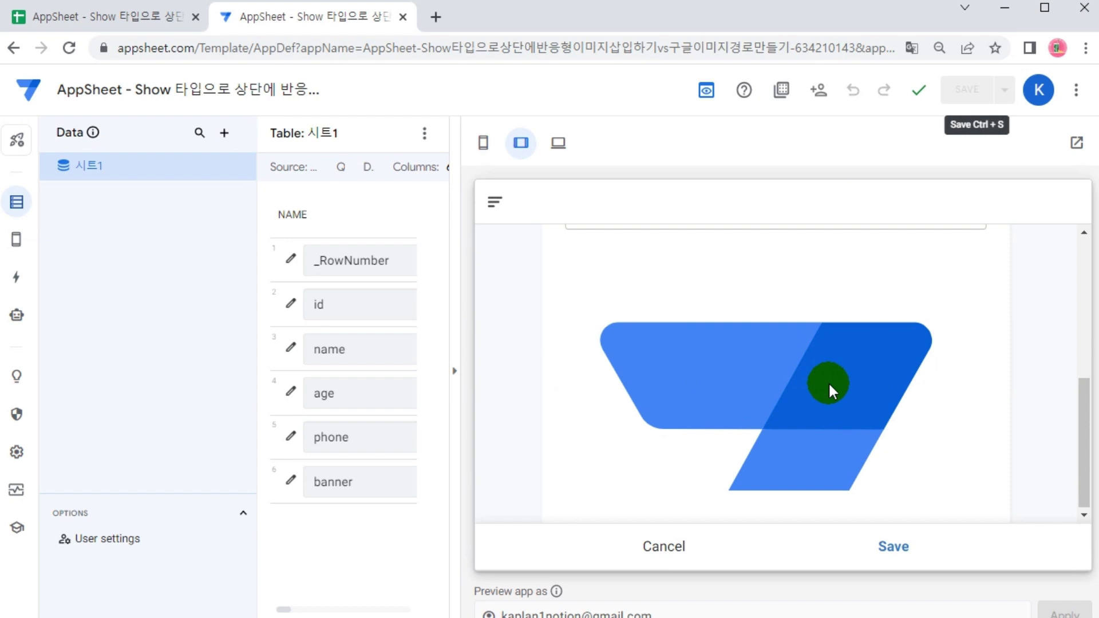
click(483, 143)
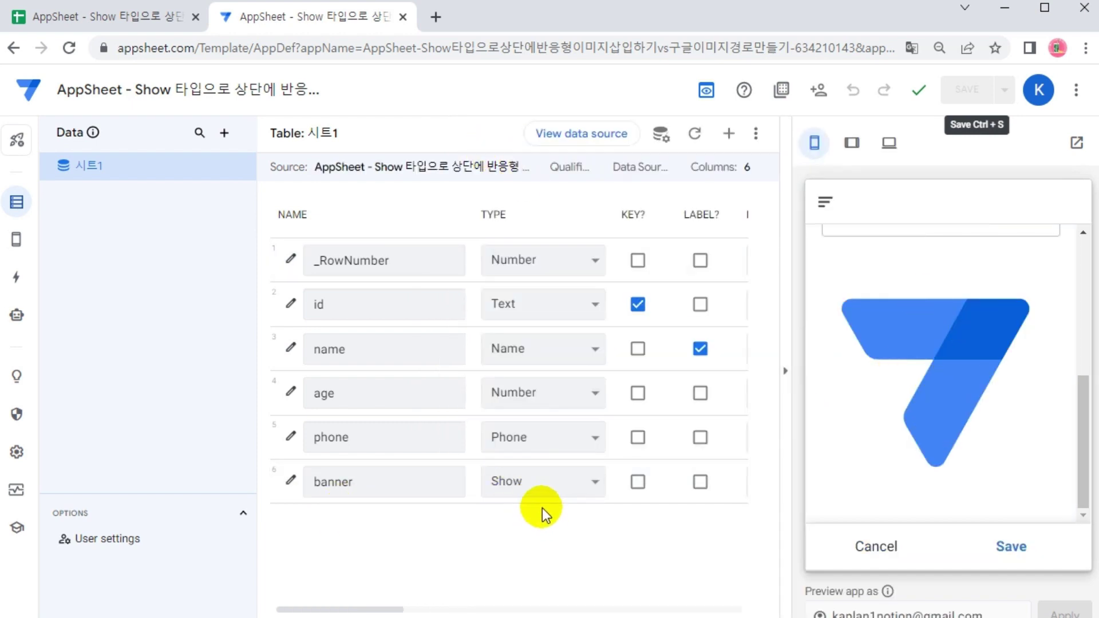
Box the banner's Show type and the logo image, then switch to Google Sheets
drag(469, 463, 611, 505)
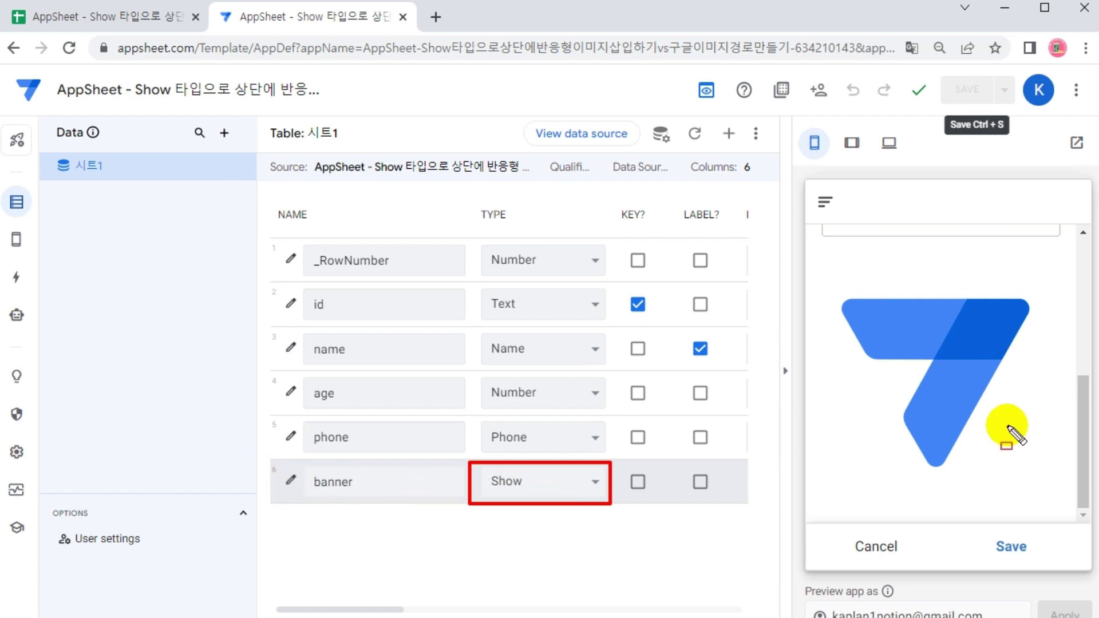
drag(826, 257, 1063, 502)
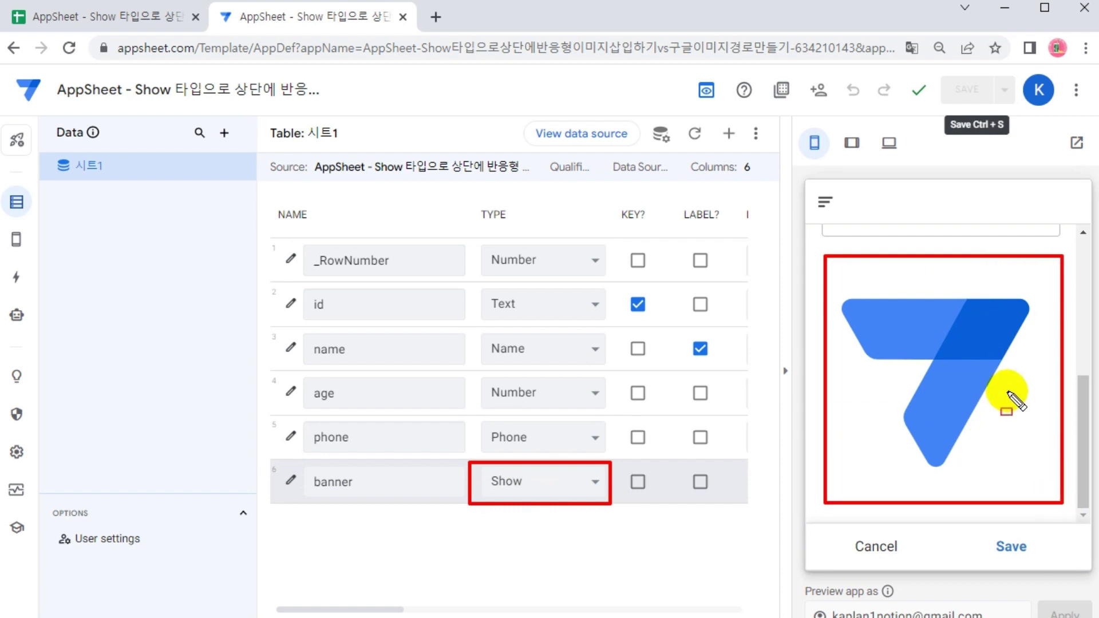
key(Escape)
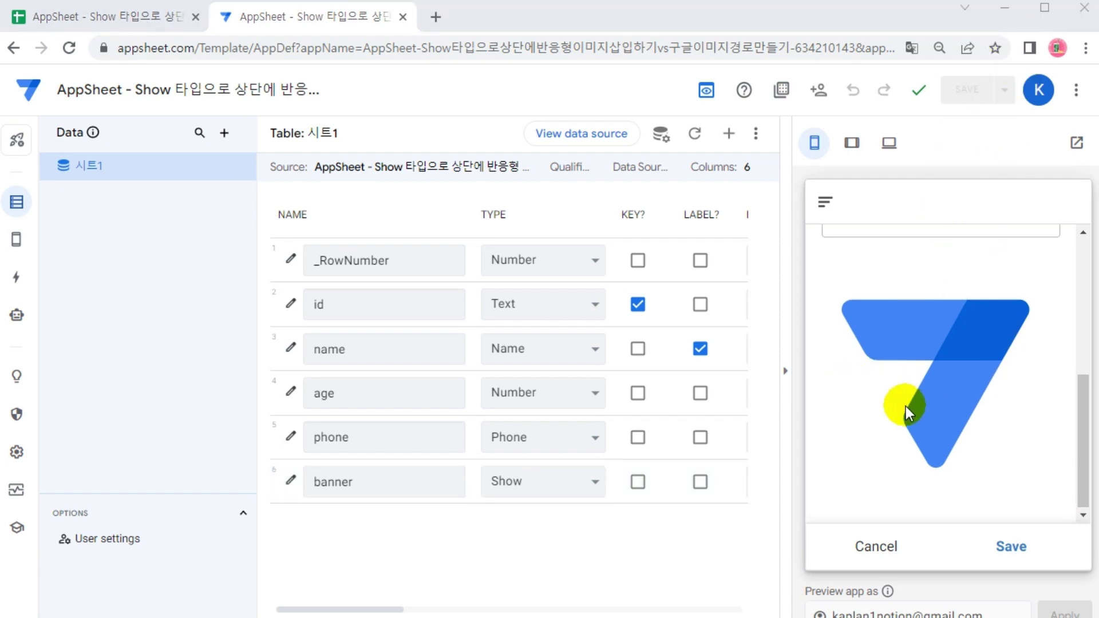
scroll(927, 394, up, 2)
scroll(927, 394, down, 2)
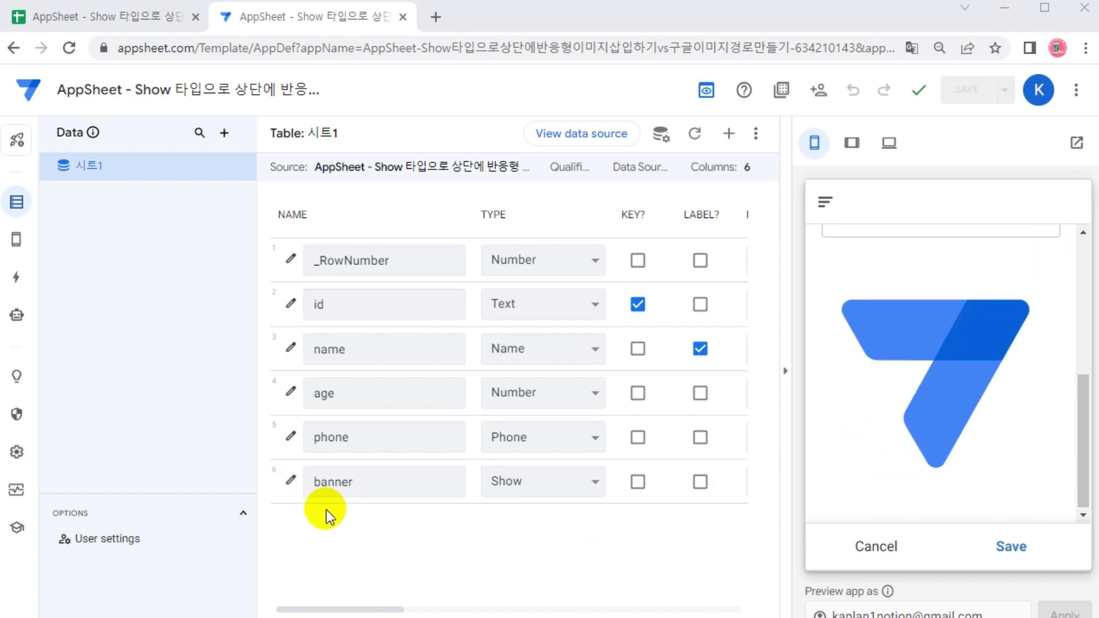
click(130, 18)
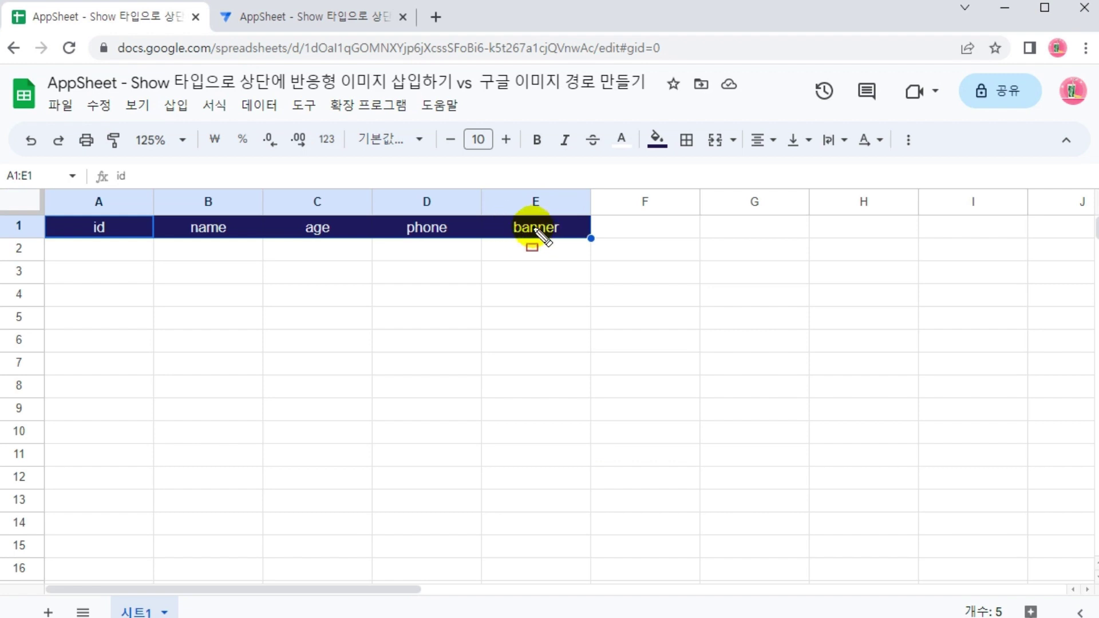
Box the banner (E1) and name (B1) headers, then return to the AppSheet editor
drag(484, 218, 588, 239)
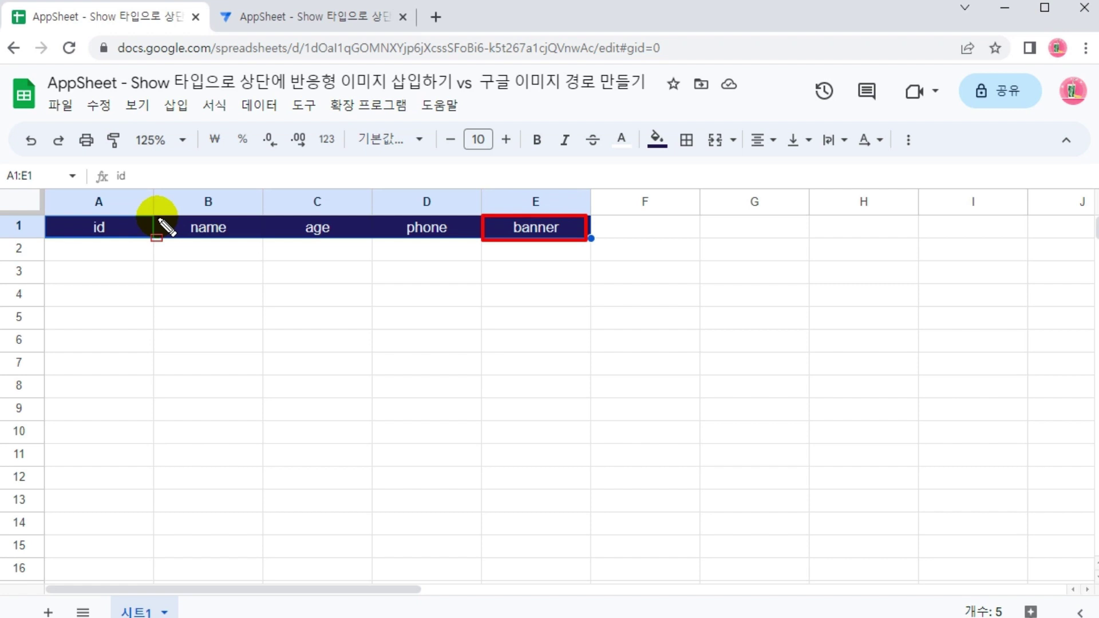
drag(152, 217, 263, 238)
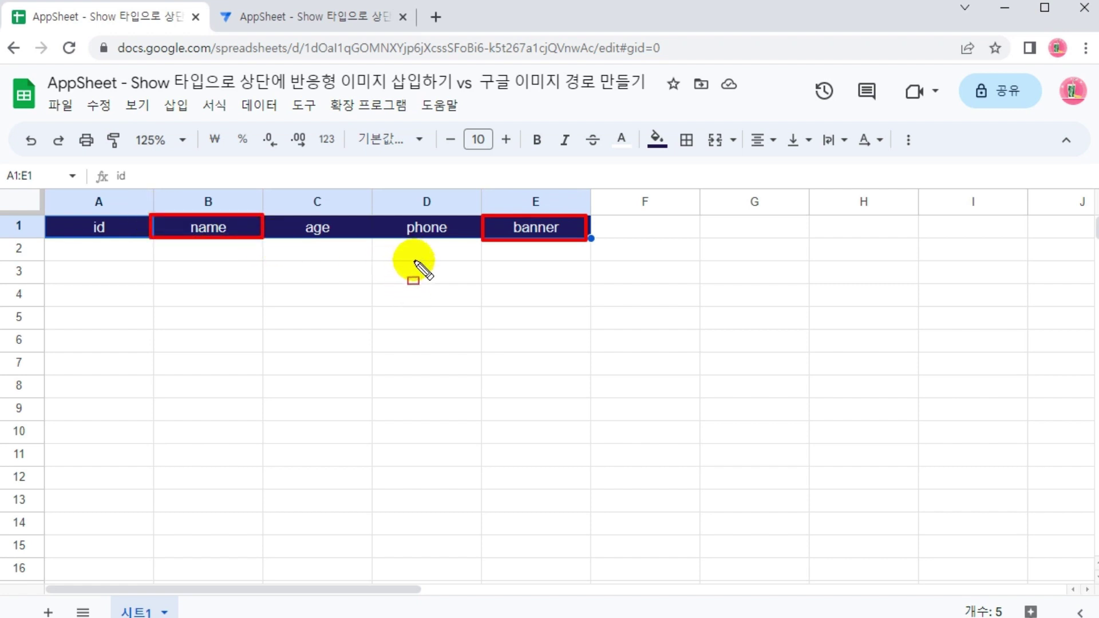
click(344, 18)
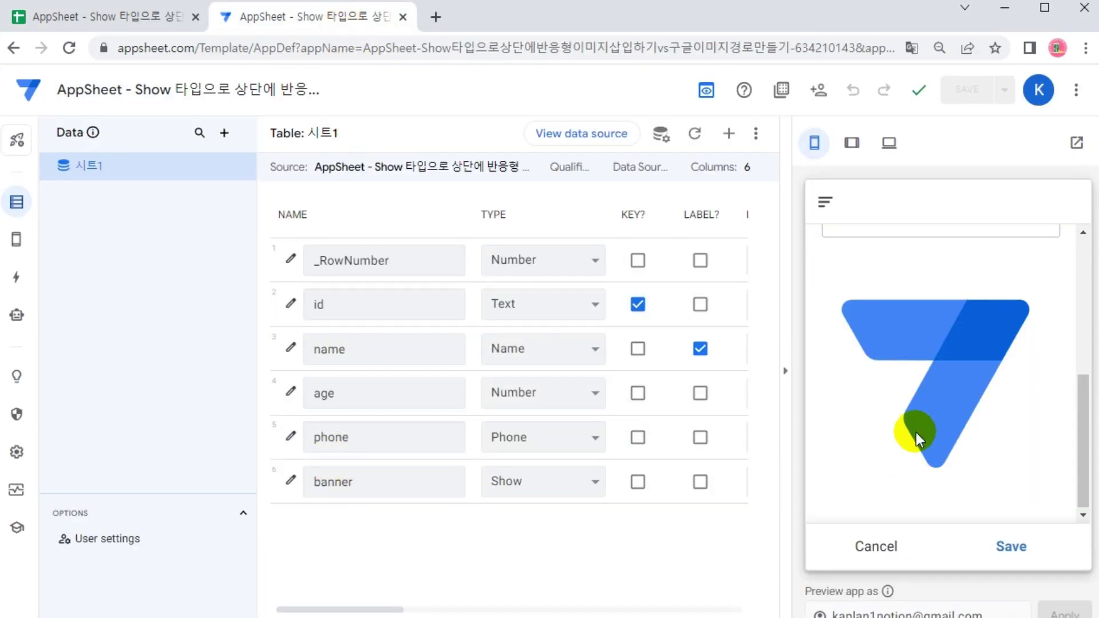
scroll(974, 415, up, 4)
scroll(974, 414, down, 2)
scroll(923, 425, down, 2)
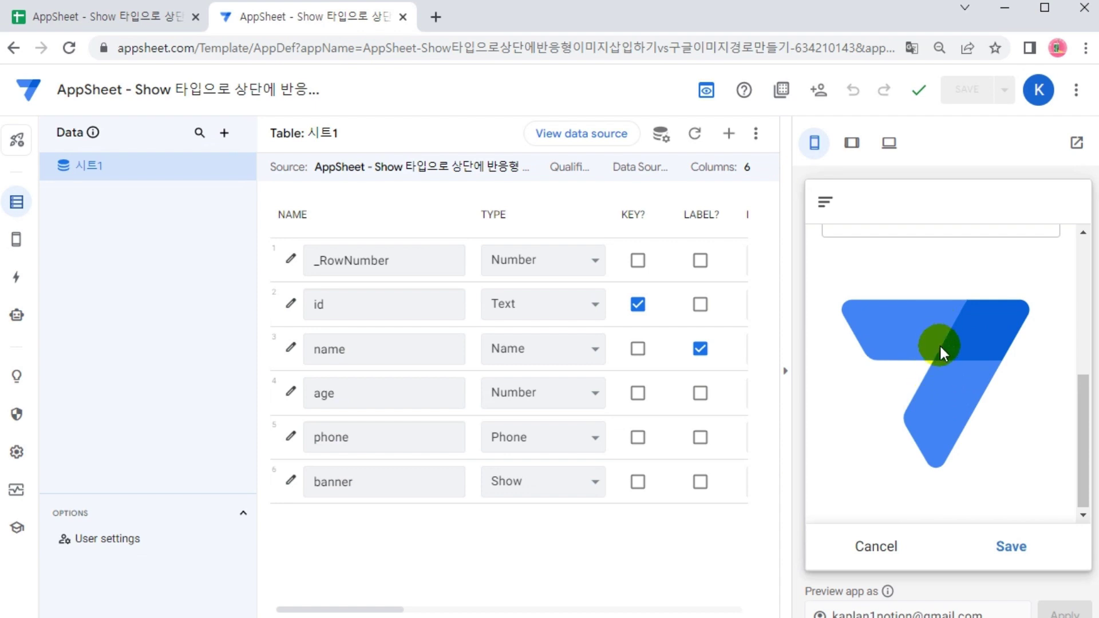
scroll(940, 345, up, 5)
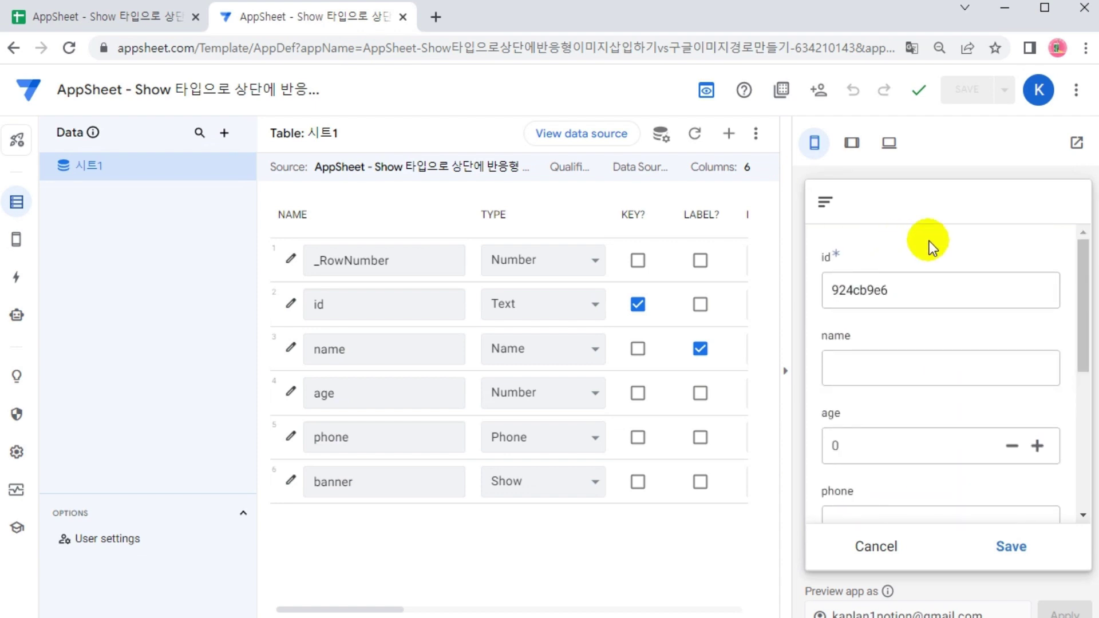
click(910, 354)
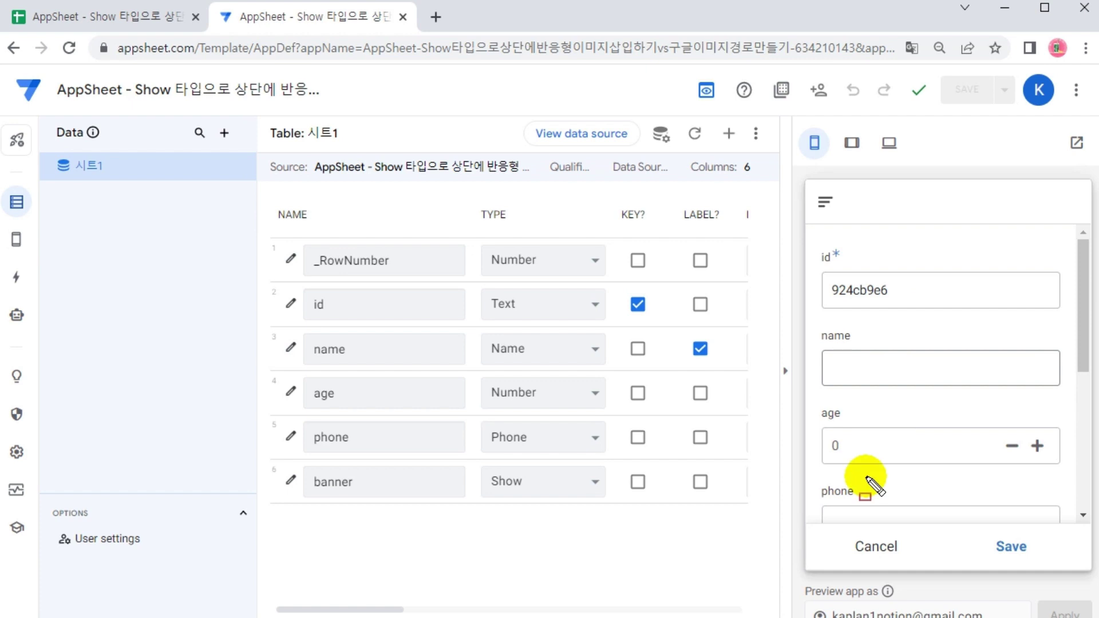
drag(825, 538, 1061, 585)
drag(823, 188, 1046, 253)
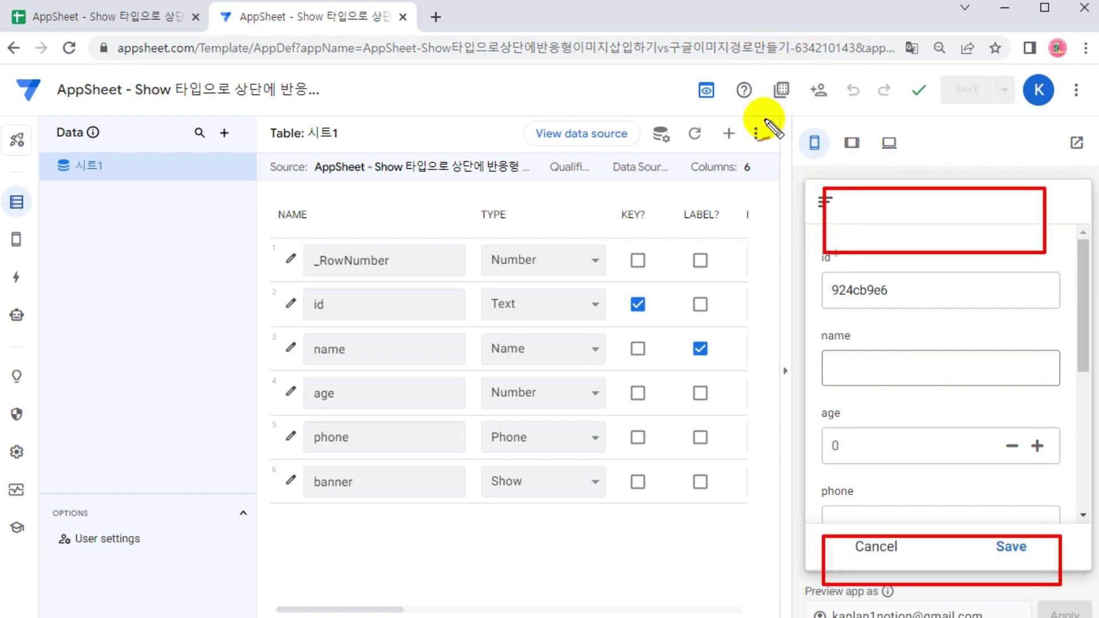
drag(954, 507, 954, 268)
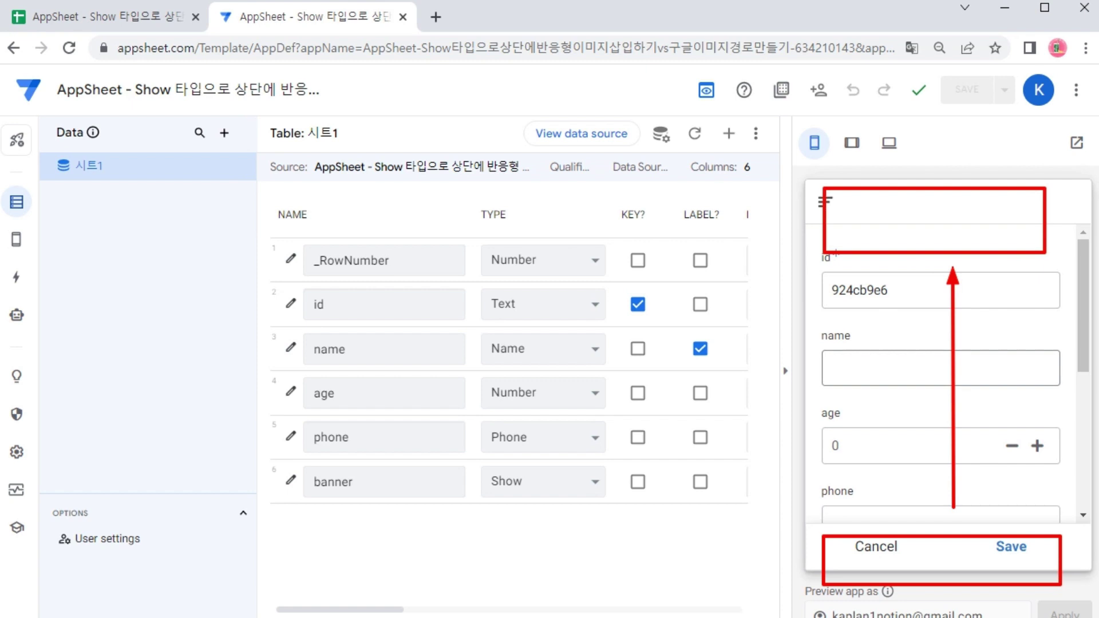
mouse_move(1080, 339)
mouse_down()
mouse_move(1080, 442)
mouse_move(1050, 496)
mouse_up()
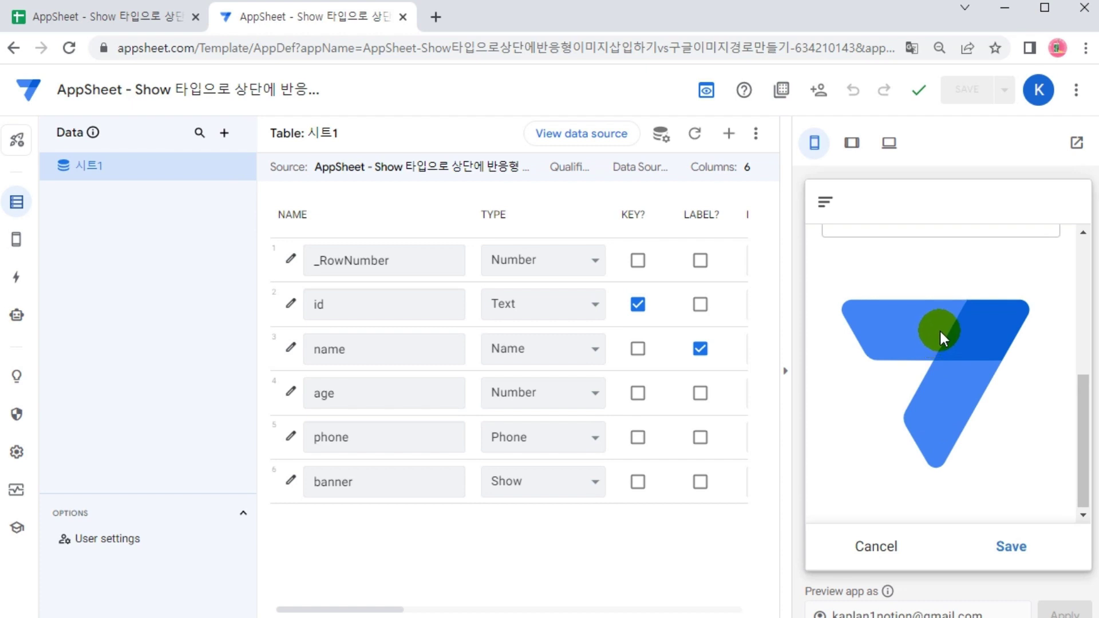
scroll(943, 345, up, 5)
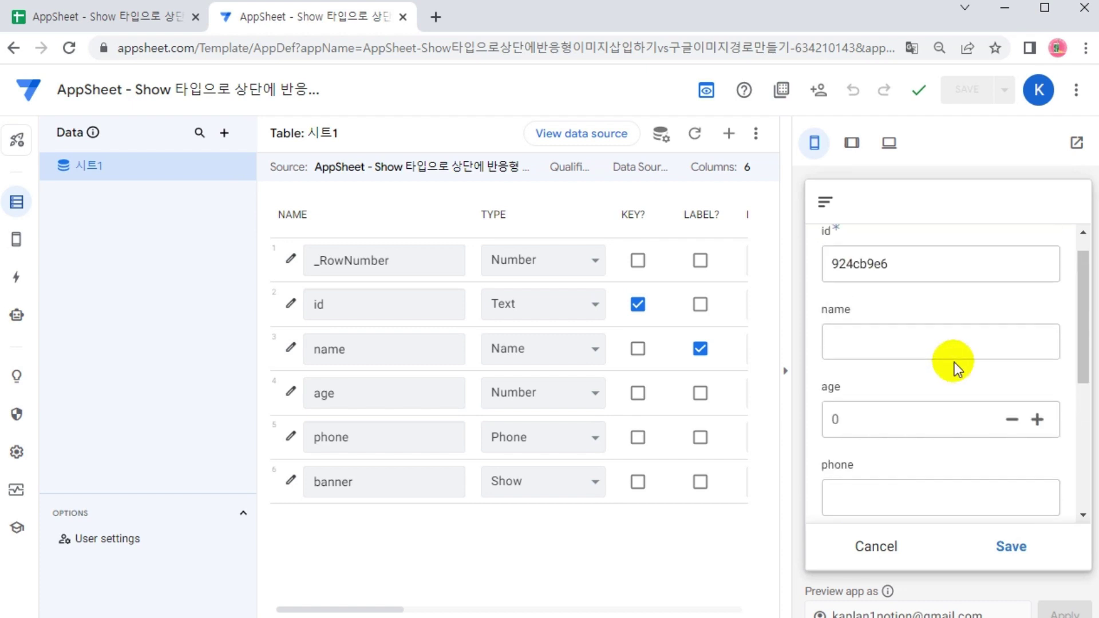
Open the system-generated 시트1_Form view under Views and show it in the preview
mouse_move(13, 239)
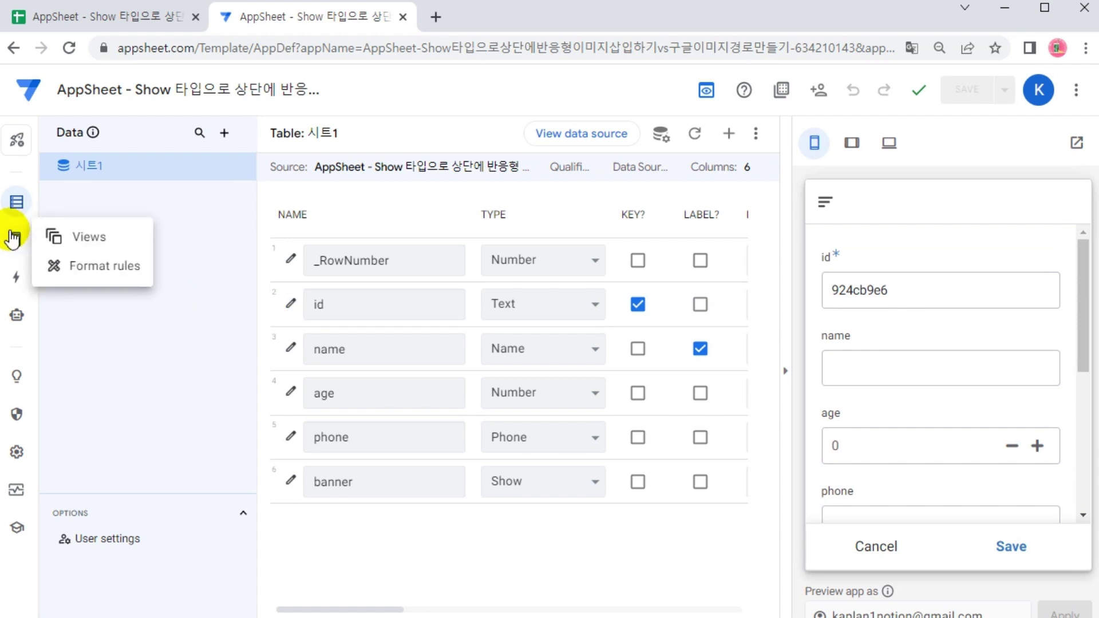
click(85, 241)
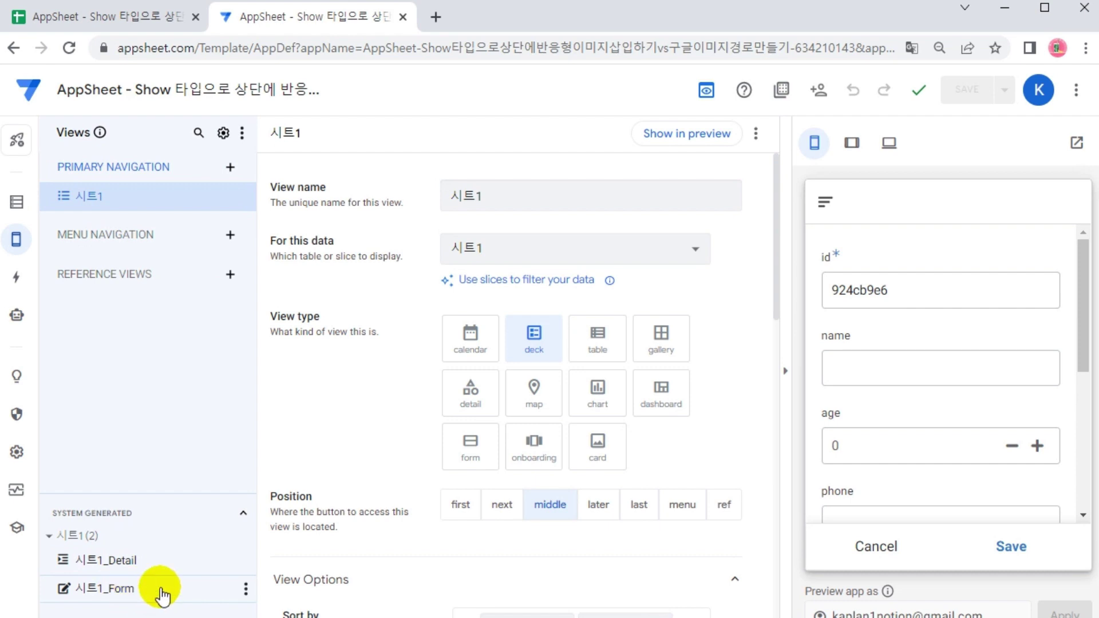
click(142, 592)
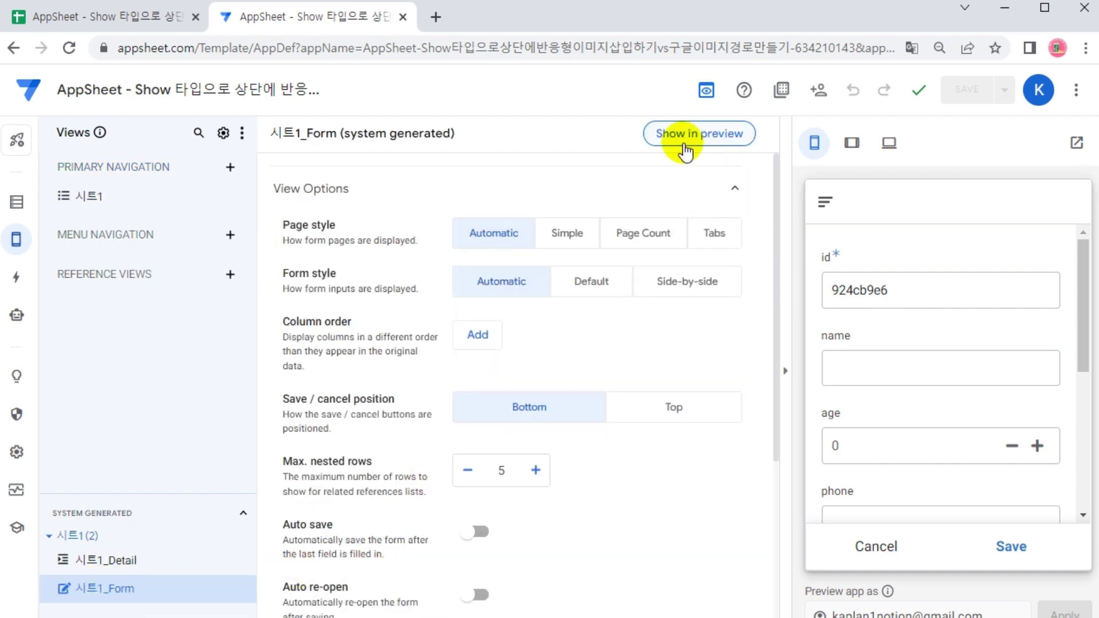
click(730, 136)
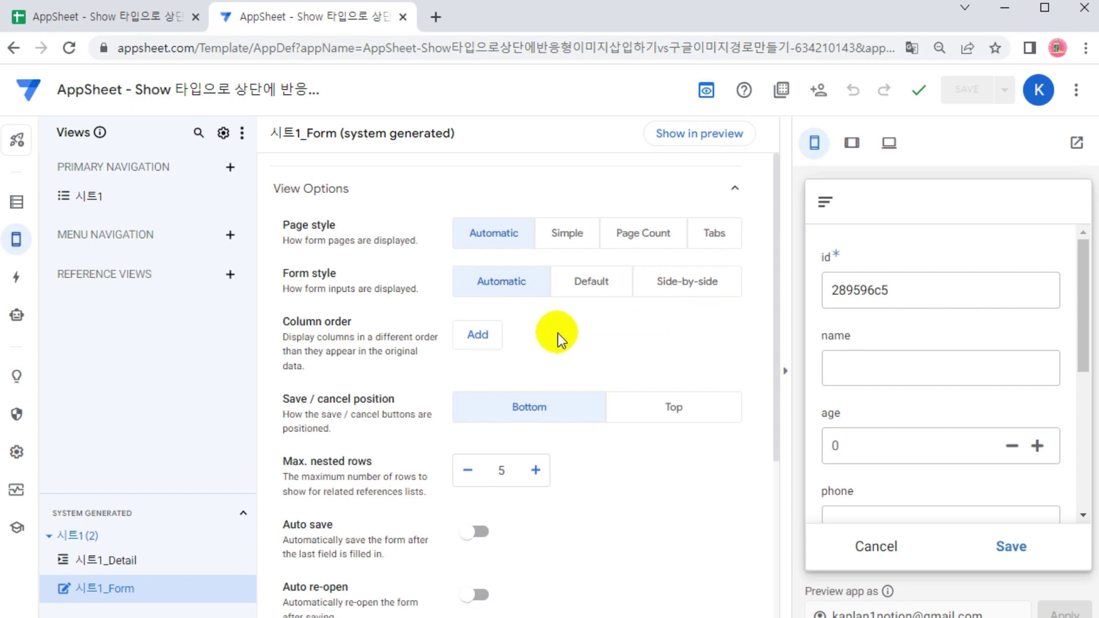
Start a custom column order for the form by adding an entry
drag(269, 308, 534, 379)
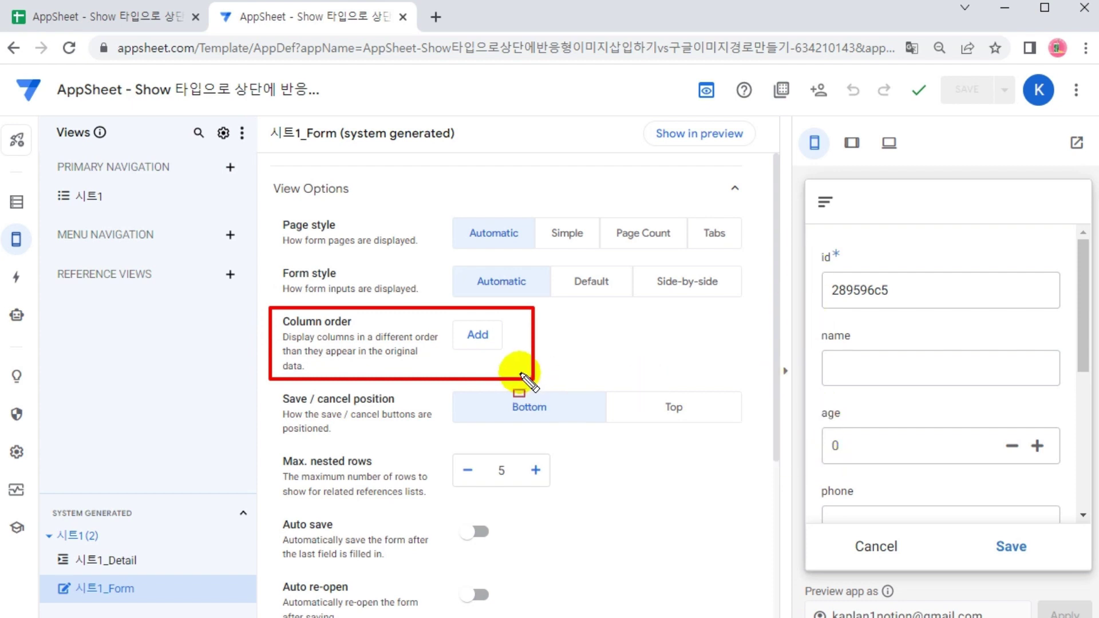
key(Escape)
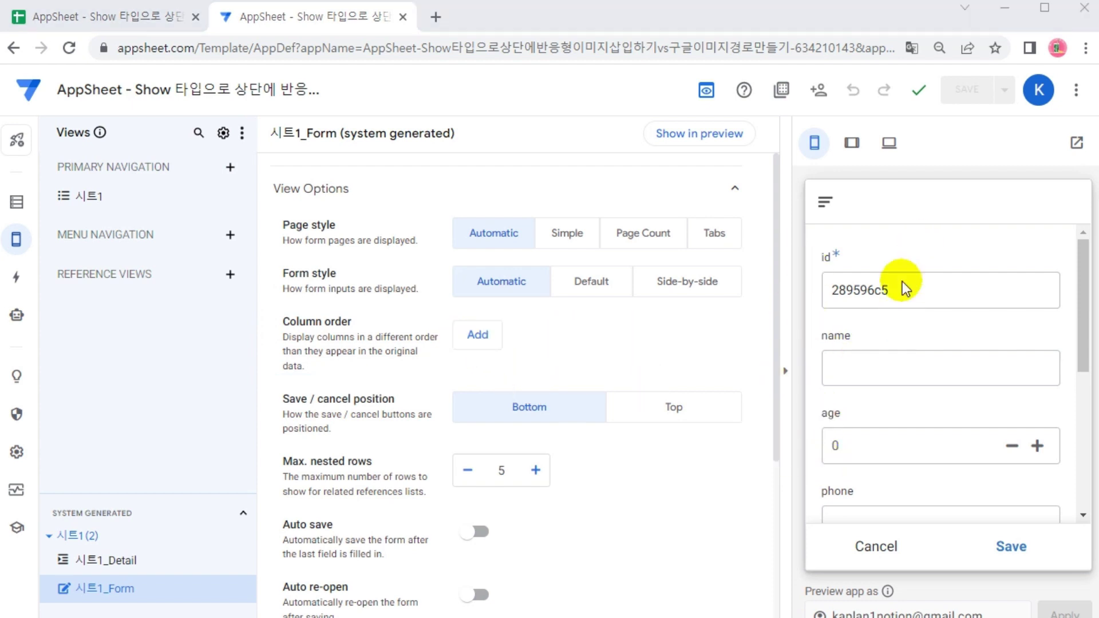
scroll(915, 355, down, 5)
scroll(915, 355, up, 5)
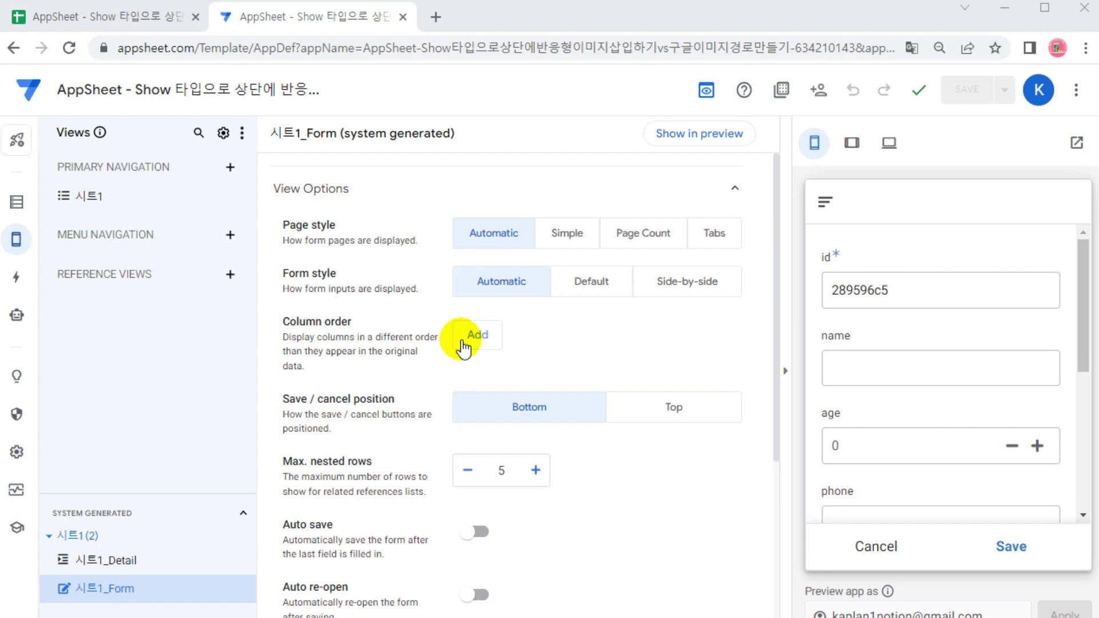
click(465, 336)
Make banner the first entry in the form's Column order
click(589, 344)
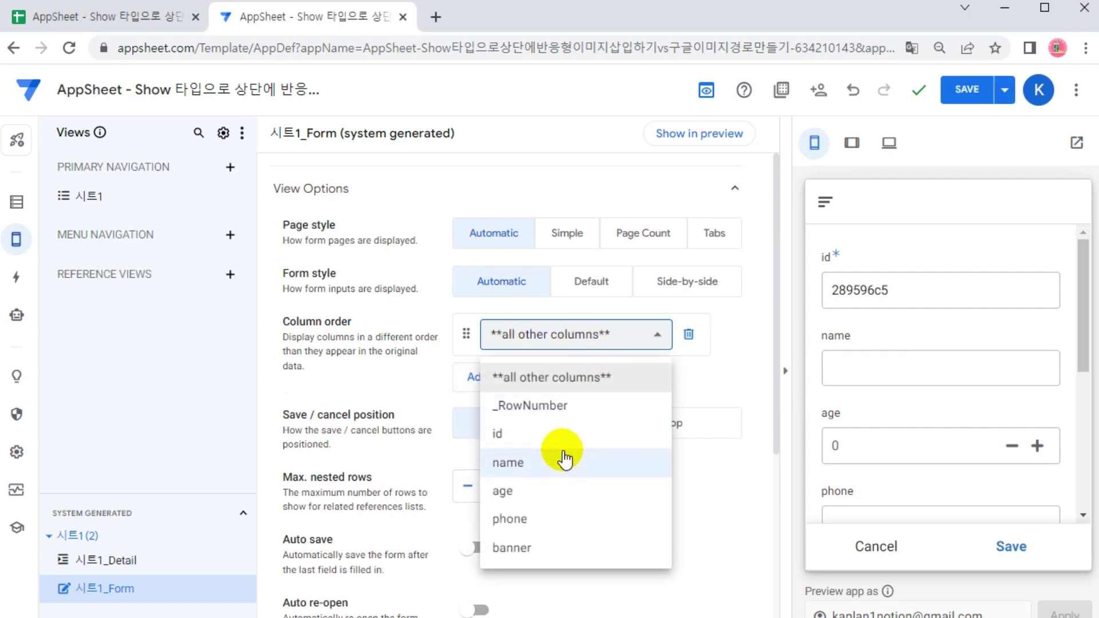
click(530, 554)
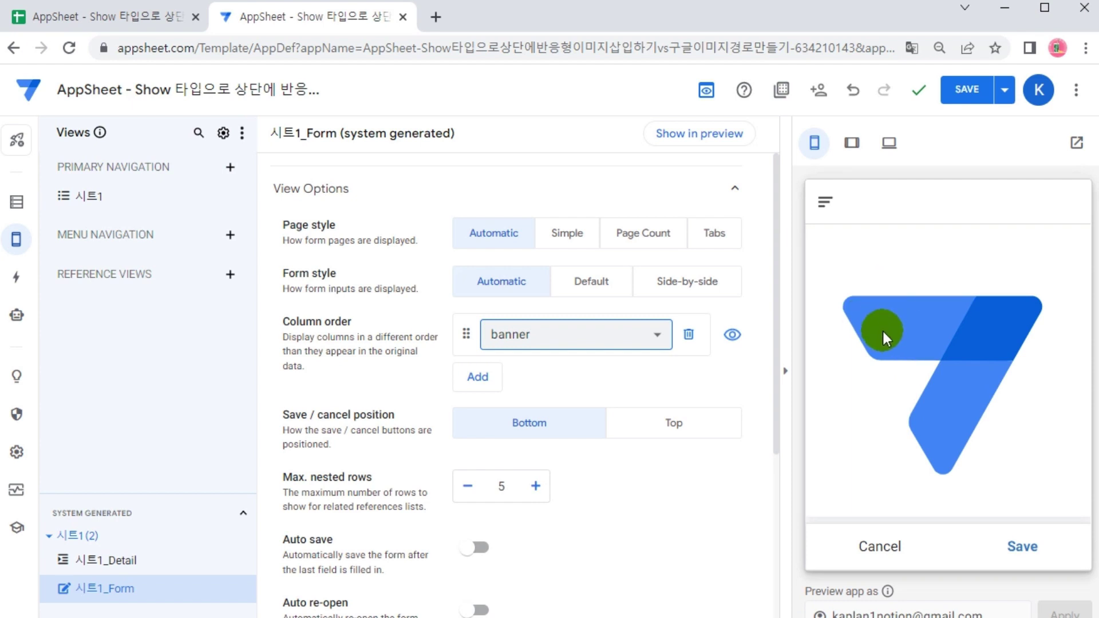
click(527, 336)
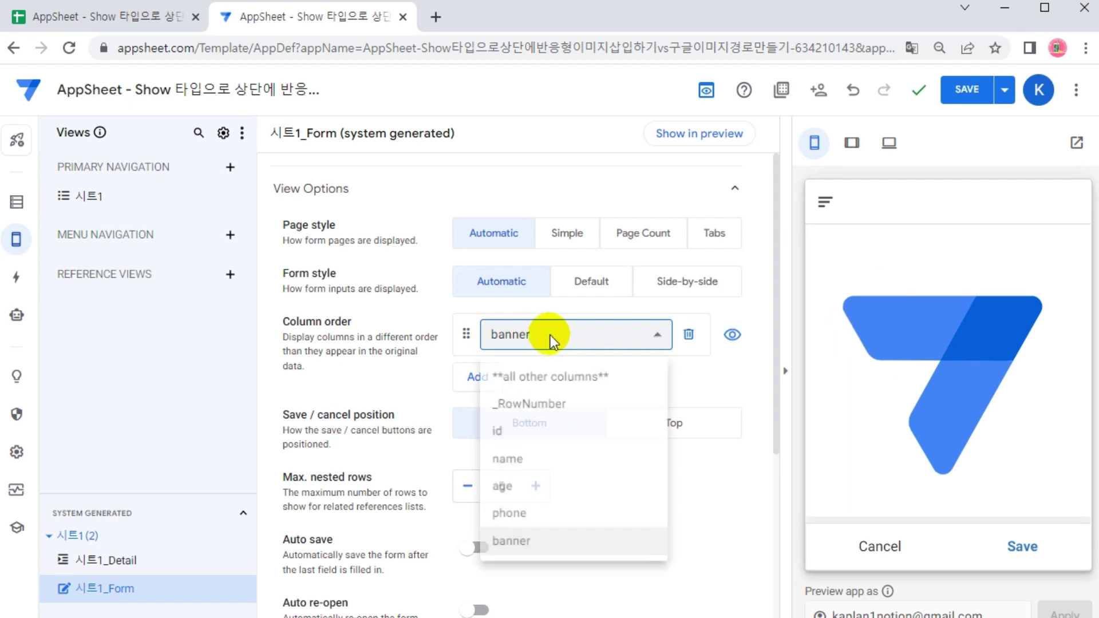
click(687, 335)
click(687, 335)
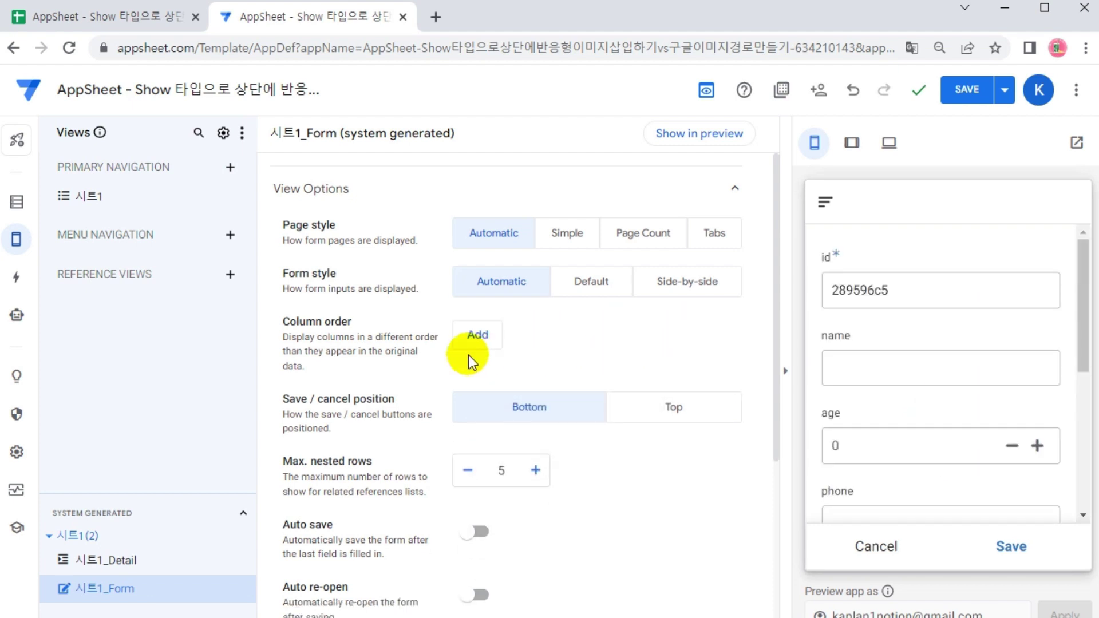
click(478, 335)
click(582, 340)
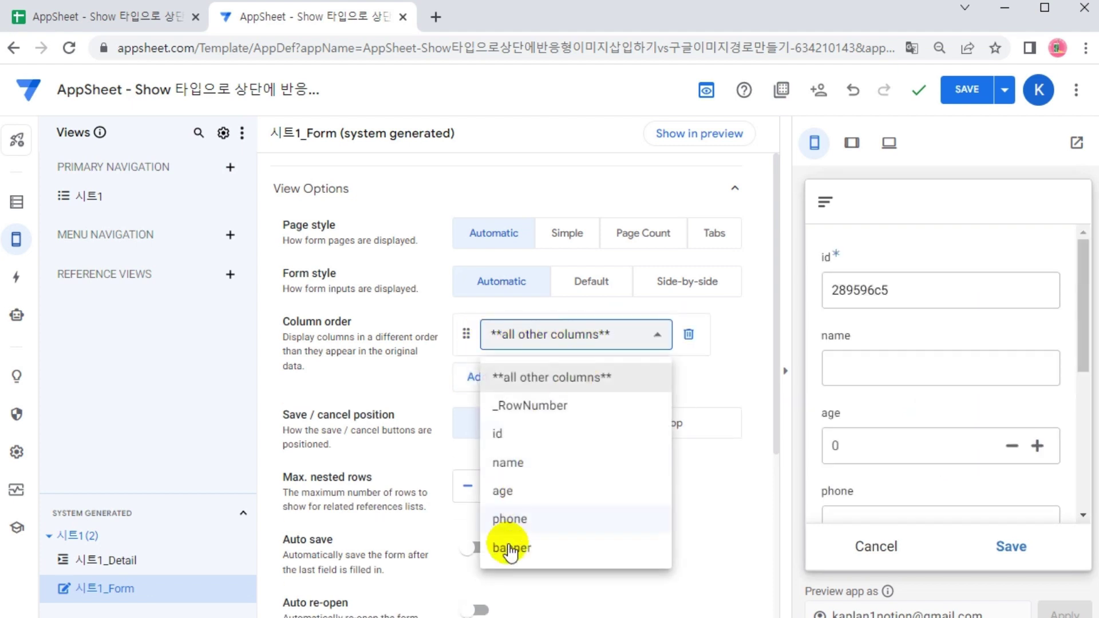
click(510, 546)
Add name, age and phone as the second, third and fourth Column order entries
click(477, 376)
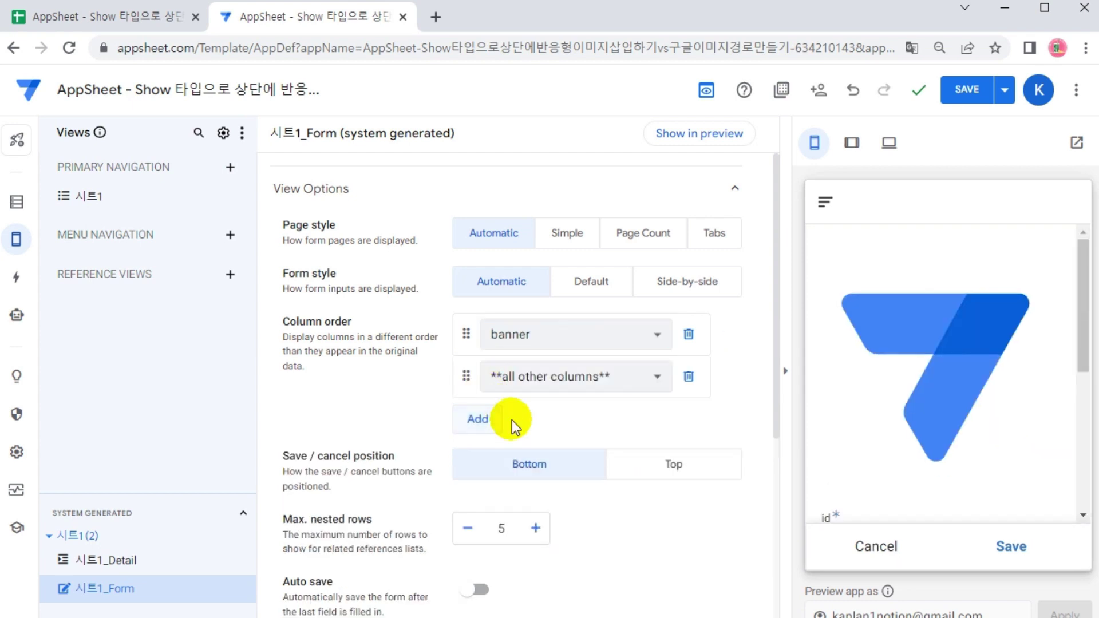
click(550, 380)
click(541, 477)
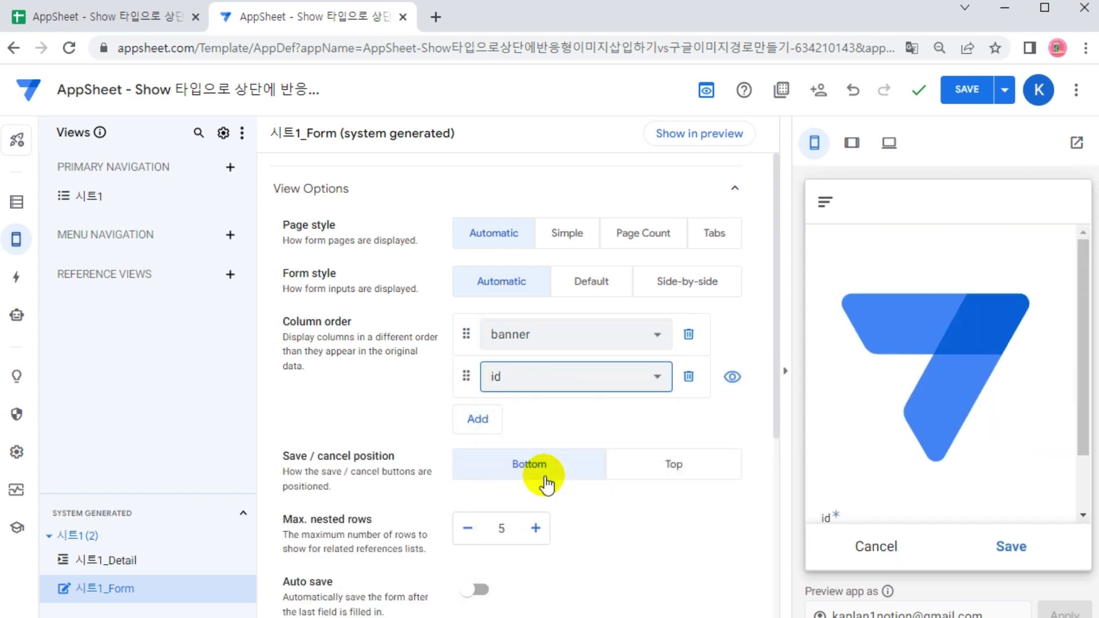
scroll(933, 386, down, 2)
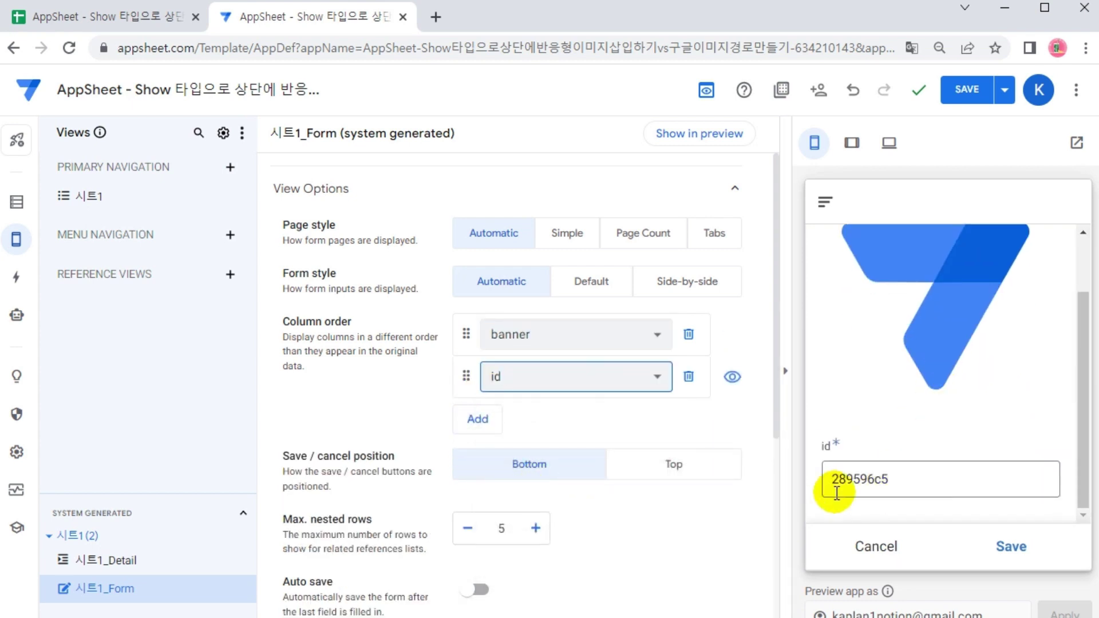
click(552, 379)
click(524, 507)
click(478, 420)
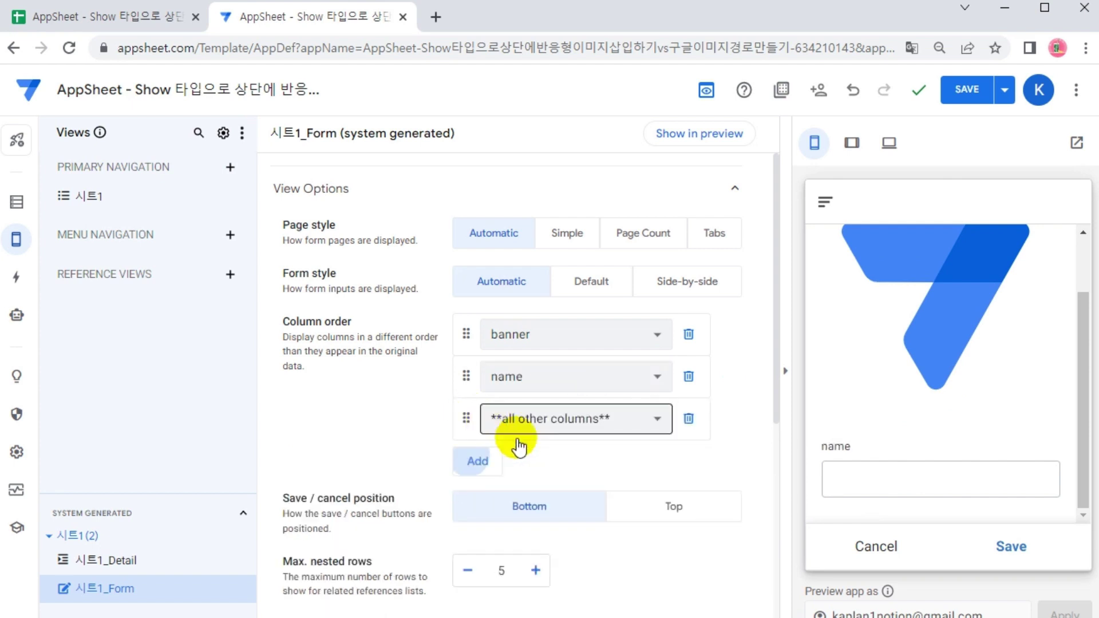
click(571, 419)
click(494, 461)
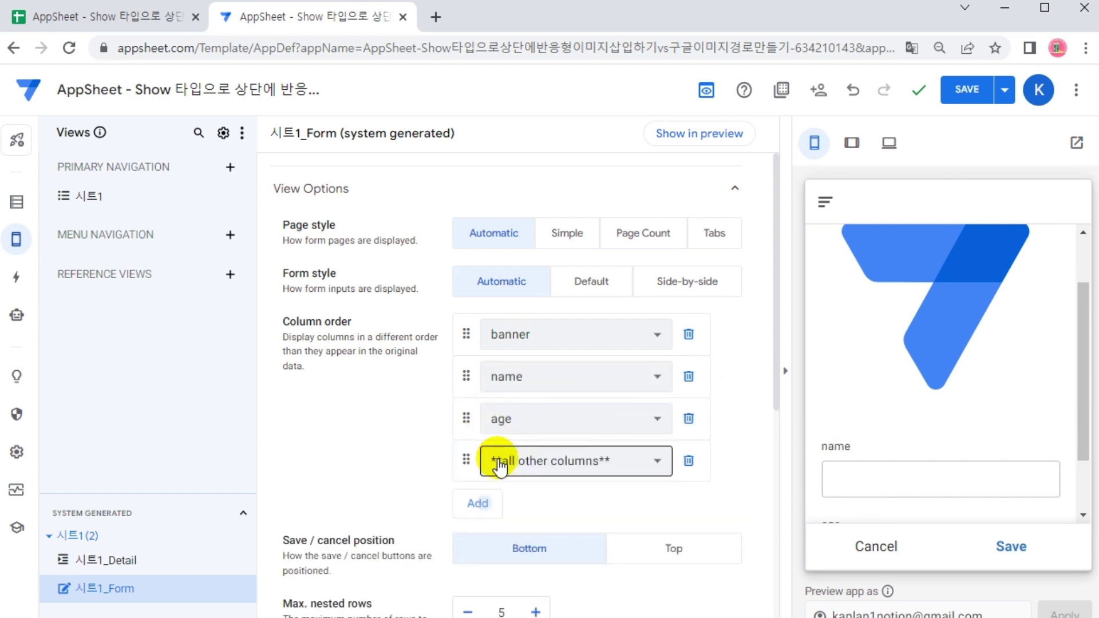
click(584, 458)
click(508, 590)
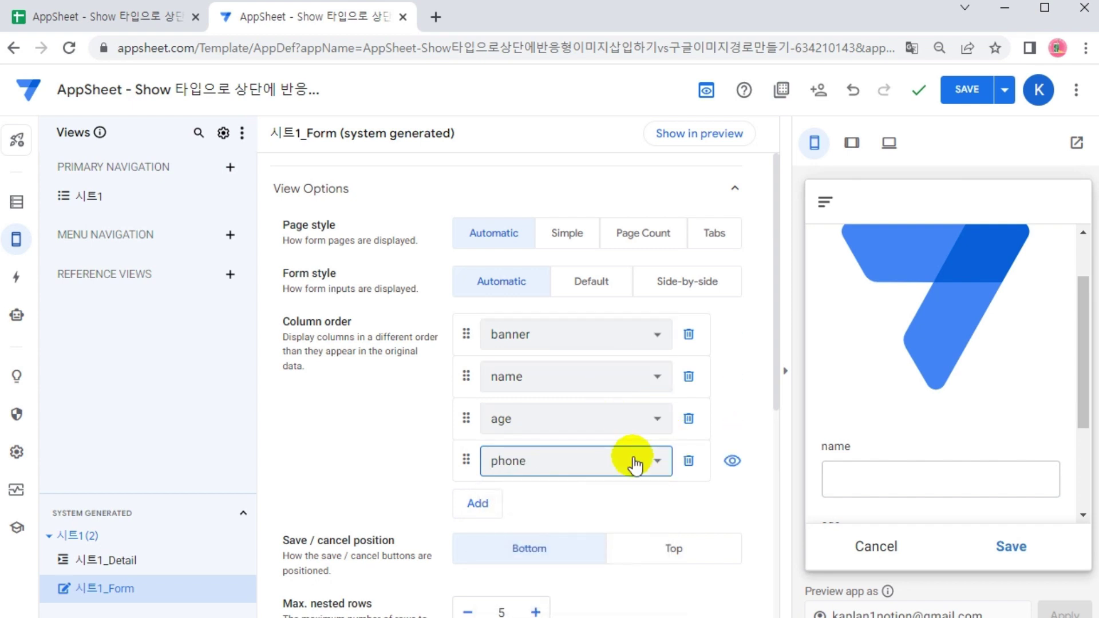
scroll(1013, 378, down, 3)
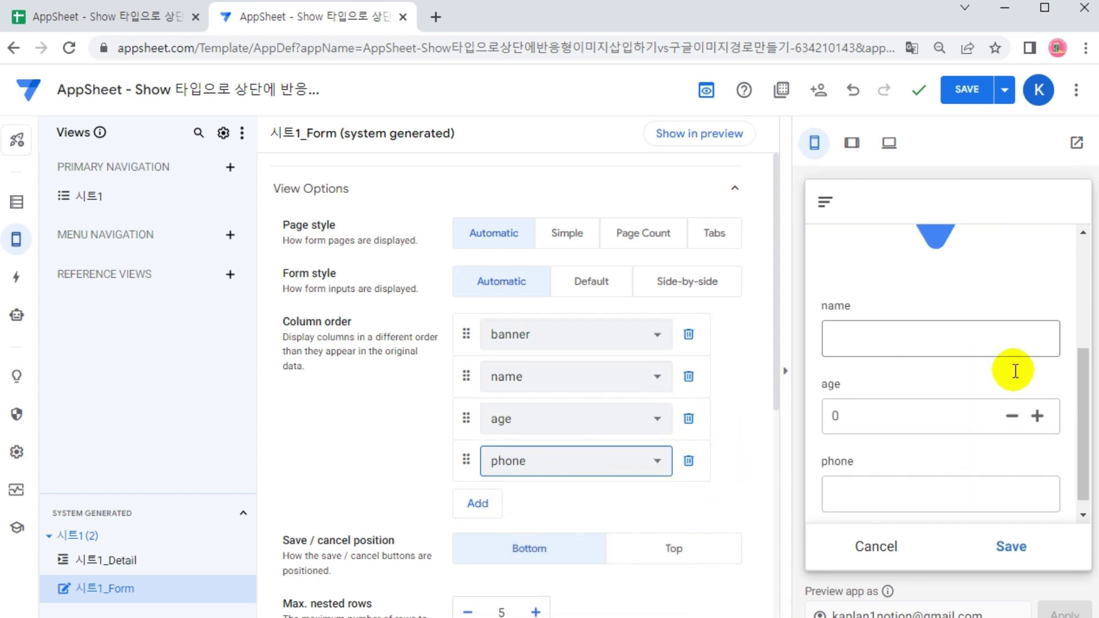
scroll(1008, 415, up, 4)
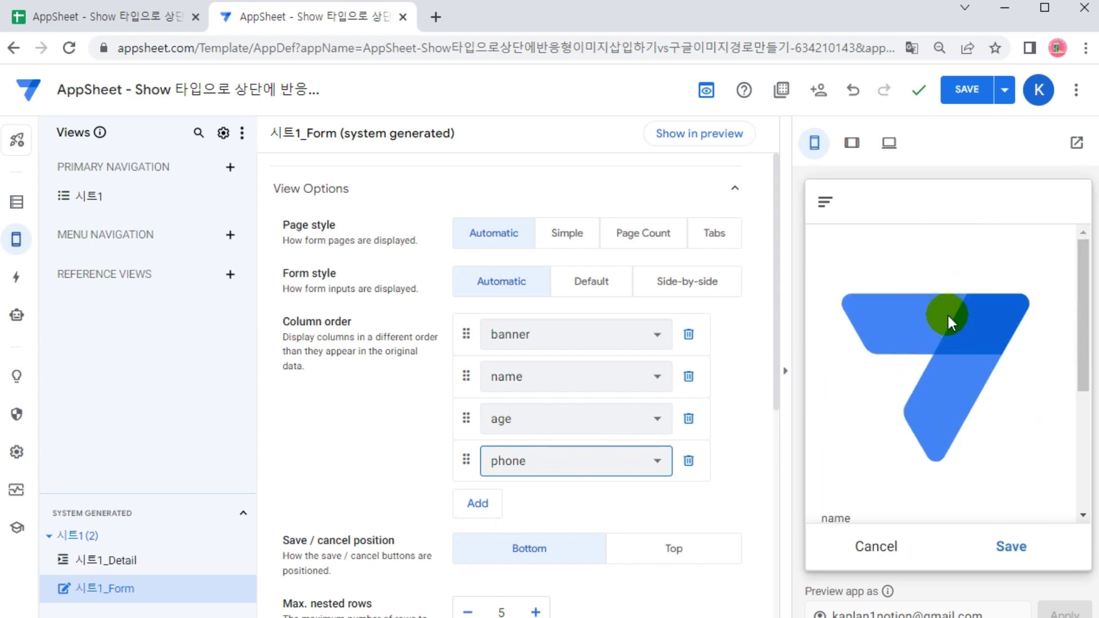
Save the app's column order changes and open a new blank browser tab
click(967, 89)
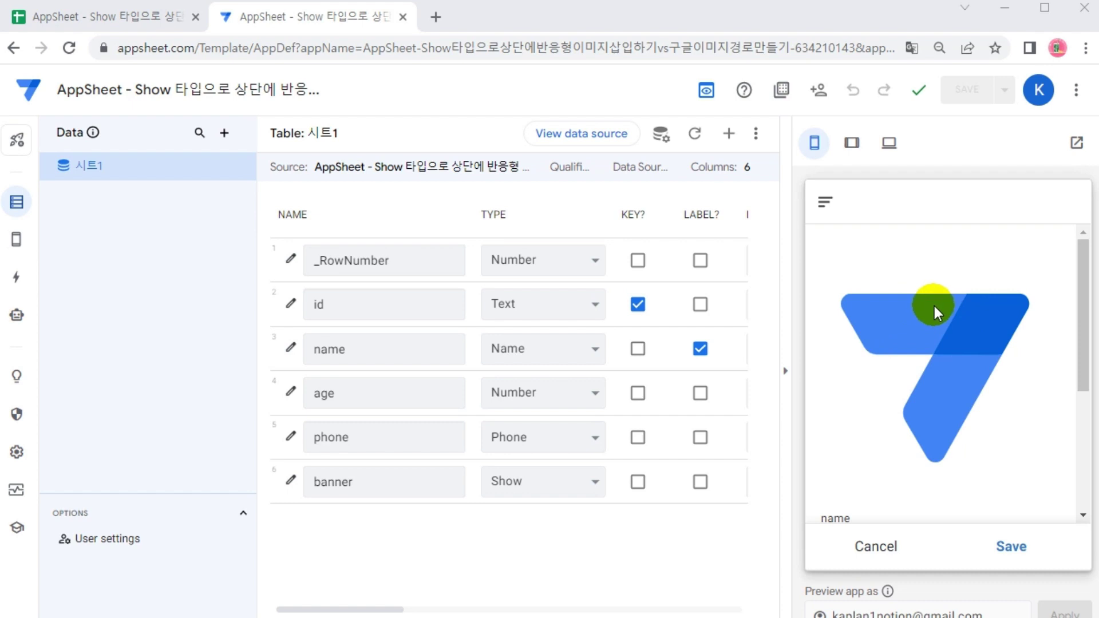
scroll(982, 384, down, 5)
scroll(981, 384, up, 5)
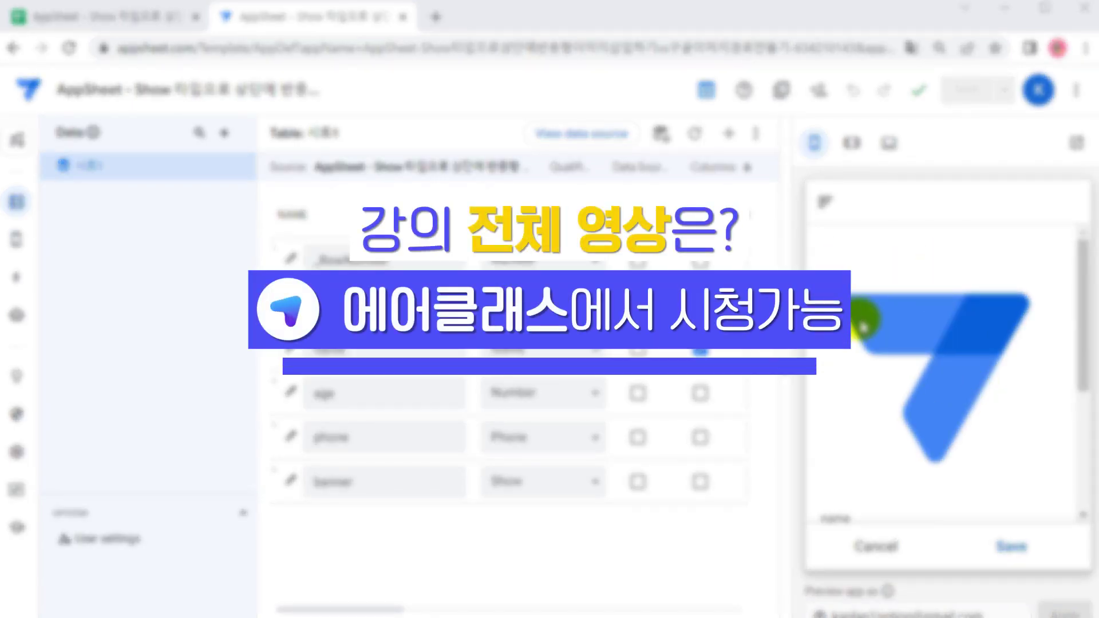
drag(893, 306, 1062, 366)
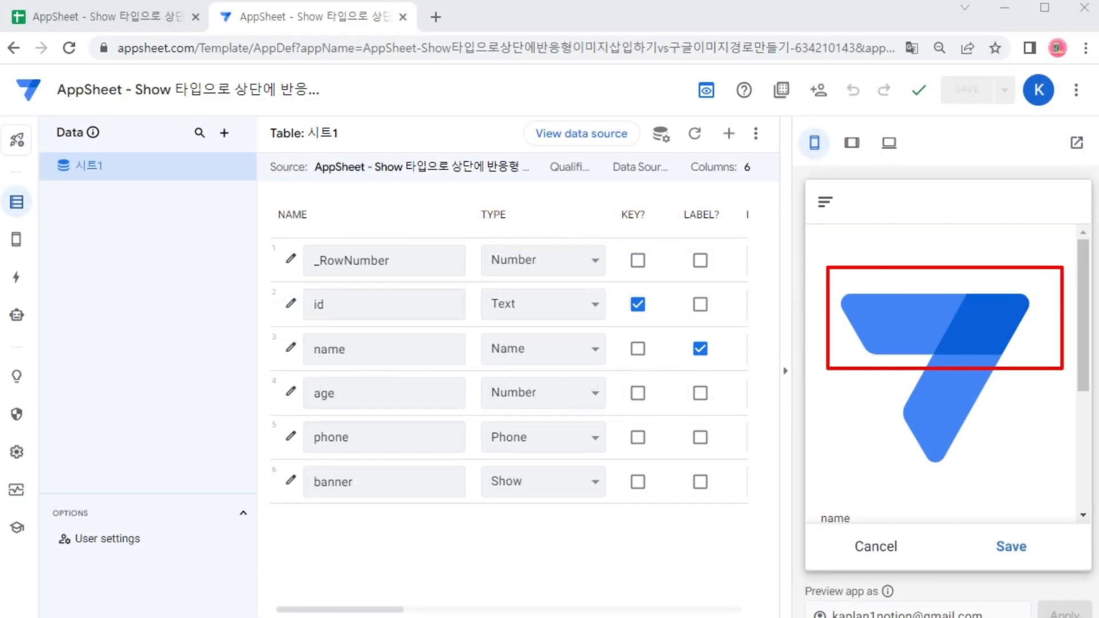
key(Escape)
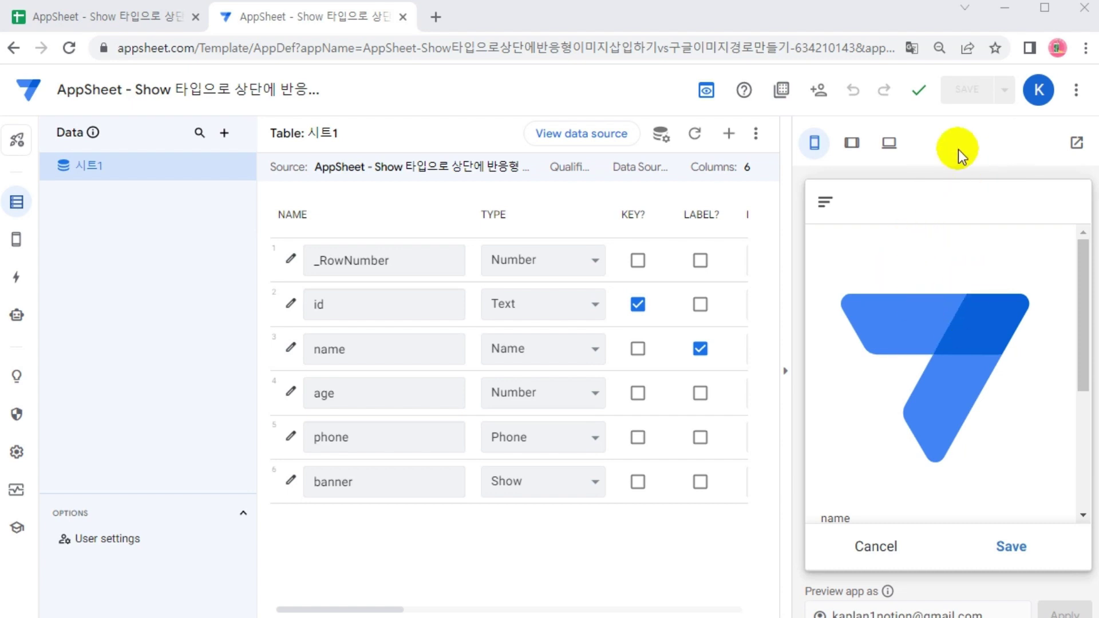
click(436, 17)
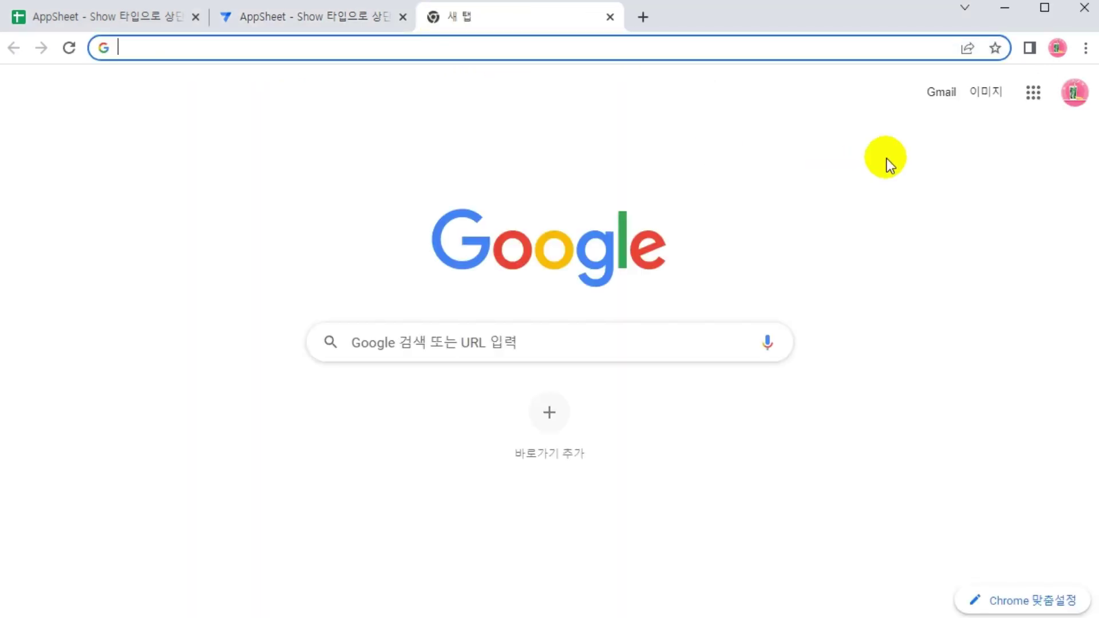
In Drive's 시트1_Images folder, copy banner.jpg's share link, then return to AppSheet
click(1033, 91)
click(971, 419)
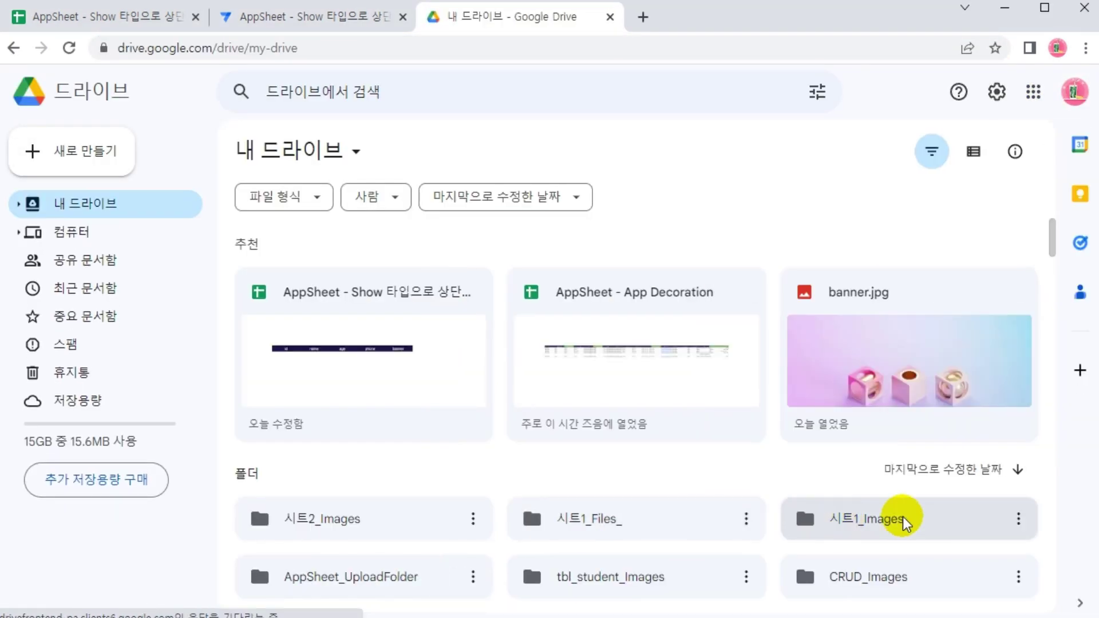
double_click(900, 518)
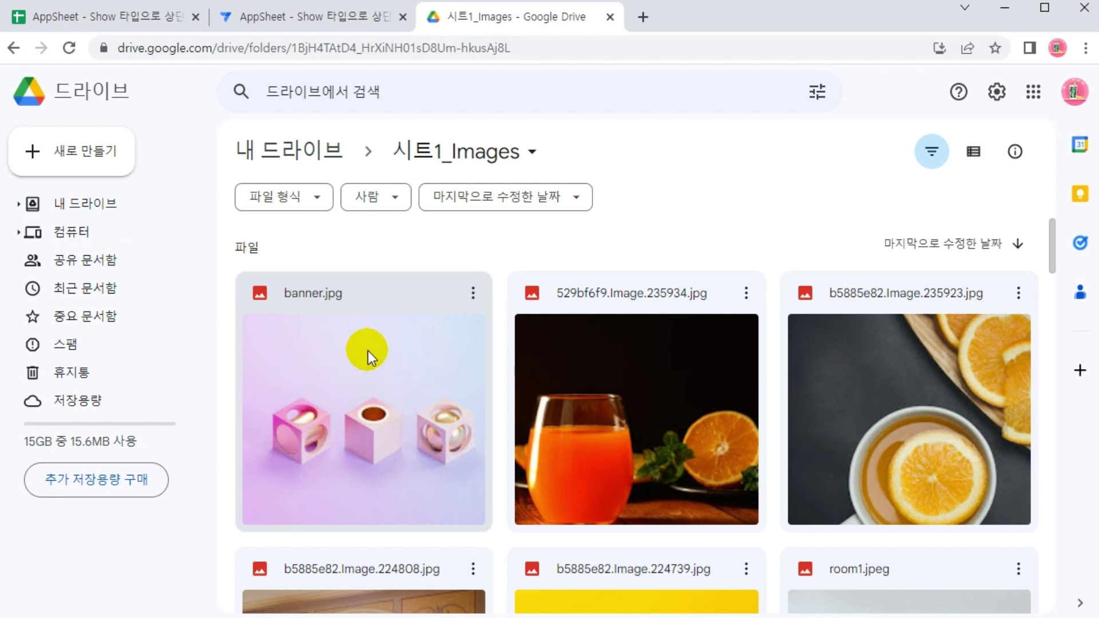
click(472, 294)
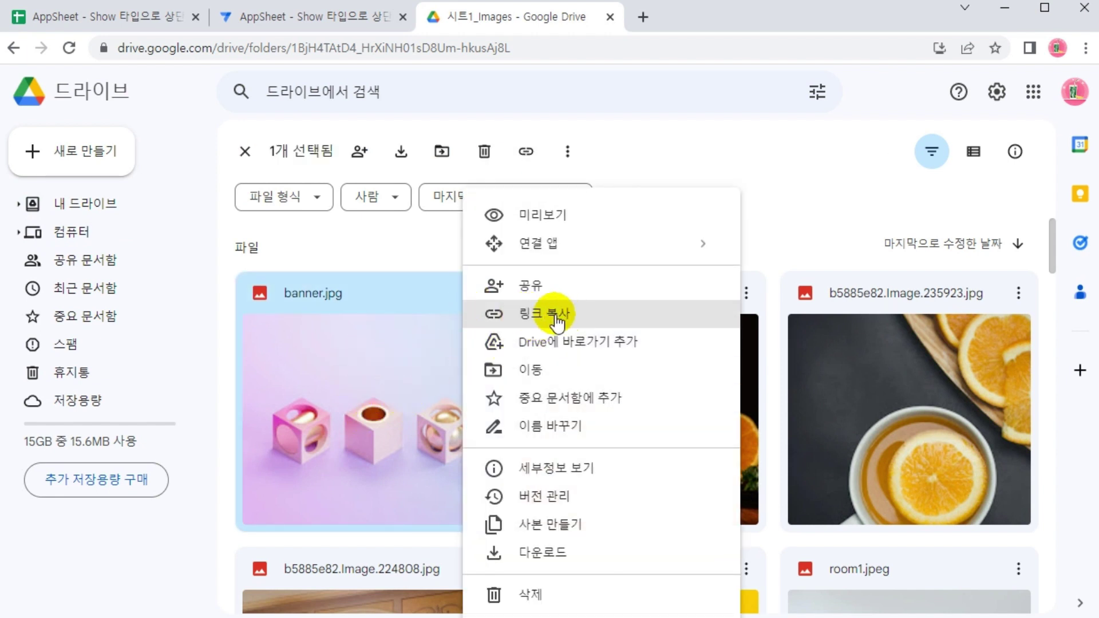
click(531, 321)
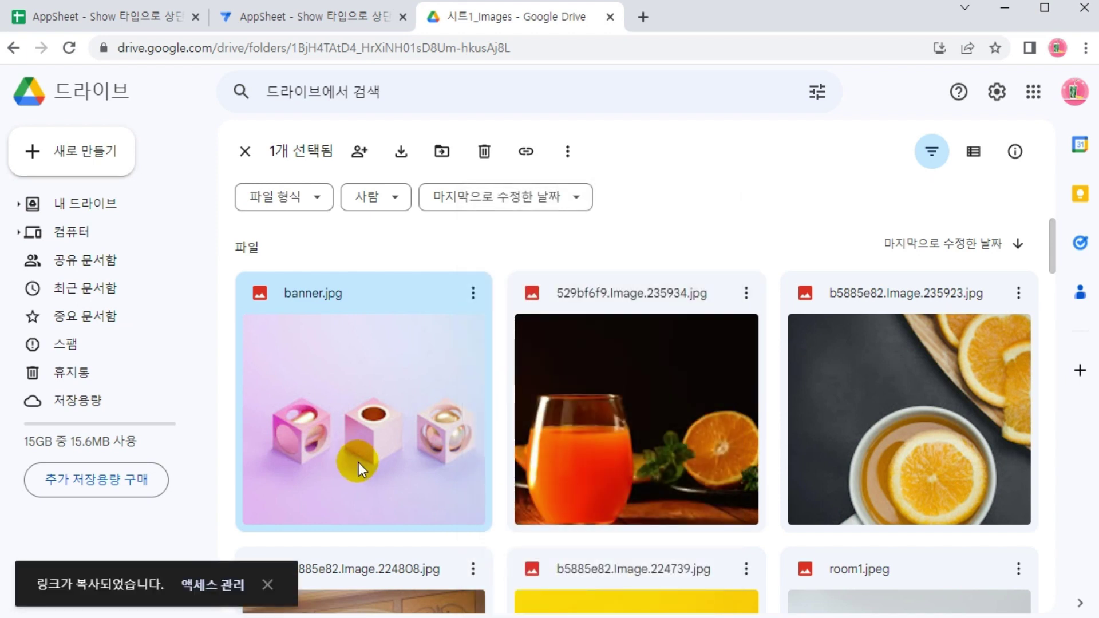
click(295, 18)
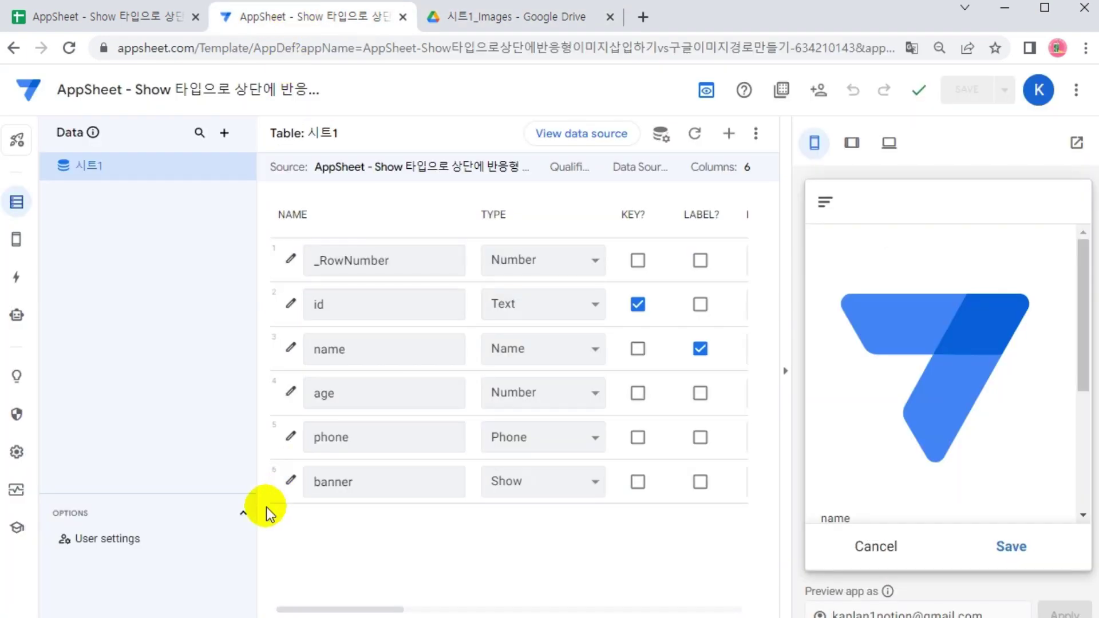
Replace the banner column's Content URL with the pasted Drive share link
click(291, 482)
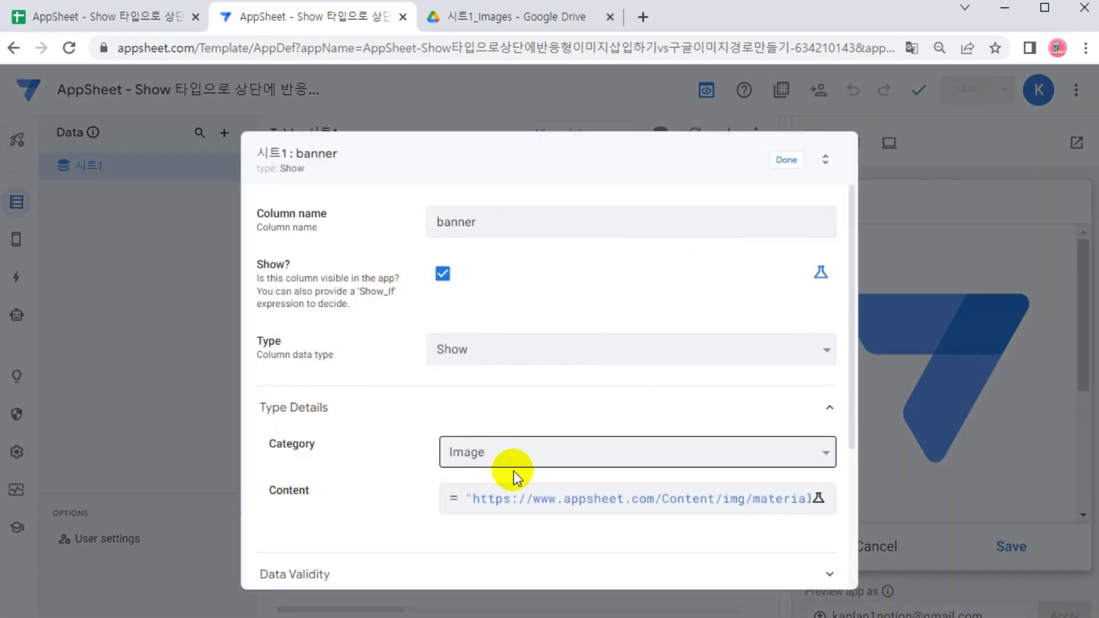
click(555, 497)
drag(212, 198, 686, 197)
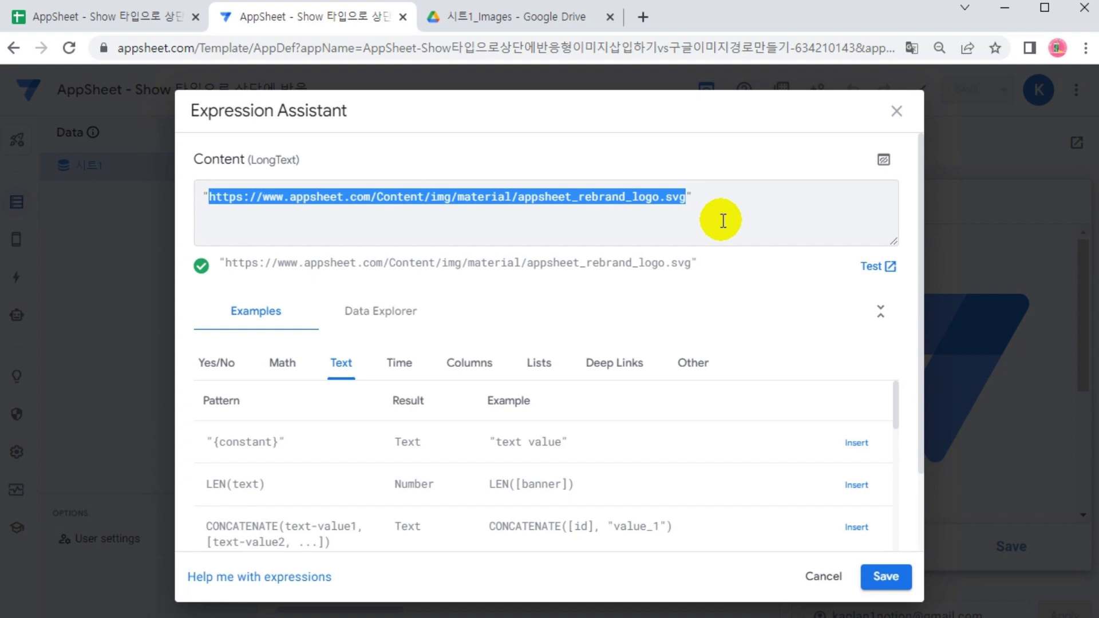
key(BackSpace)
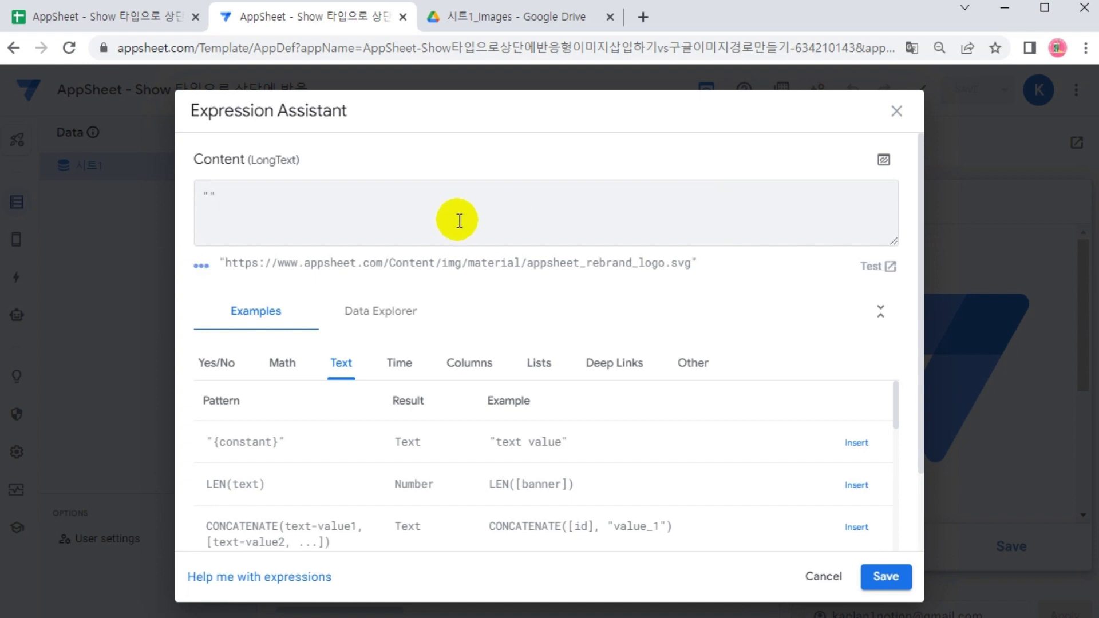
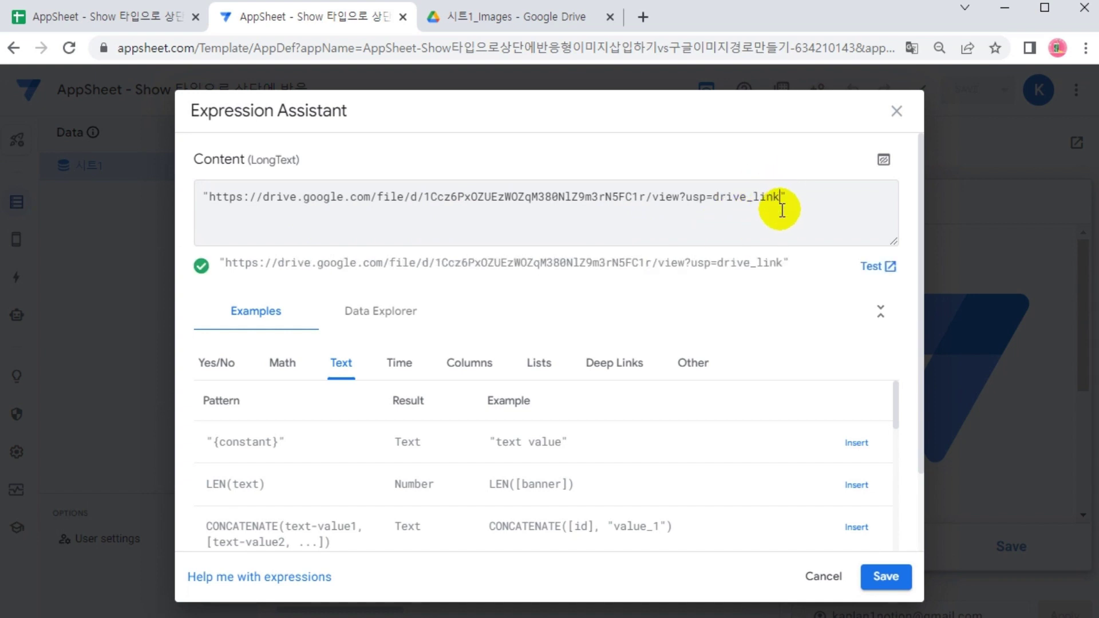
Confirm the Drive link loads the image in a new tab, then save the Content expression
click(643, 16)
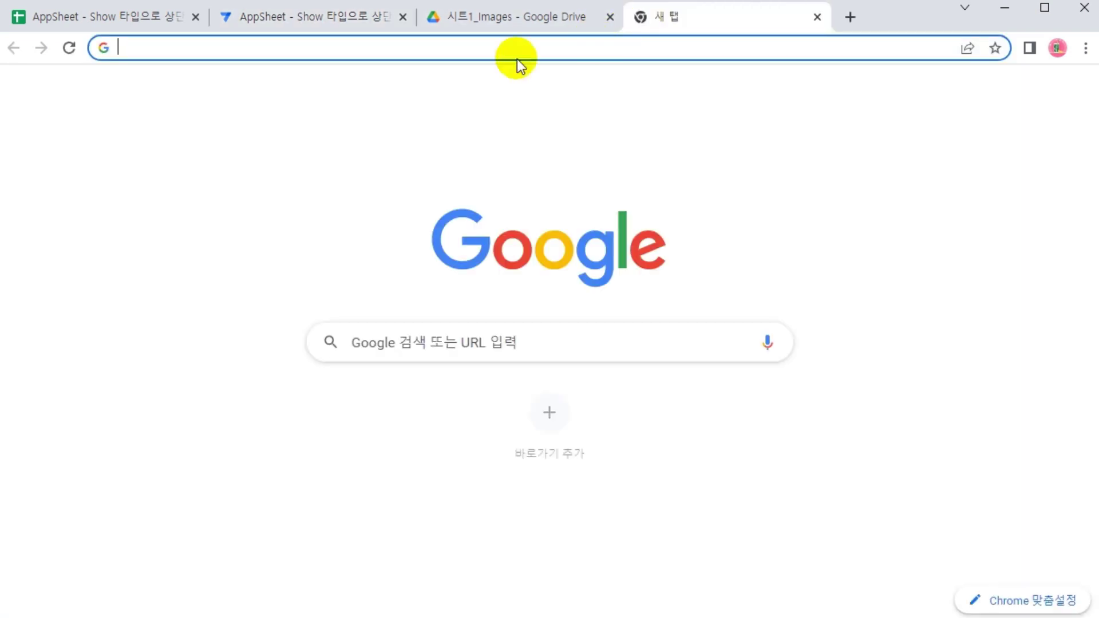
right_click(428, 42)
click(484, 187)
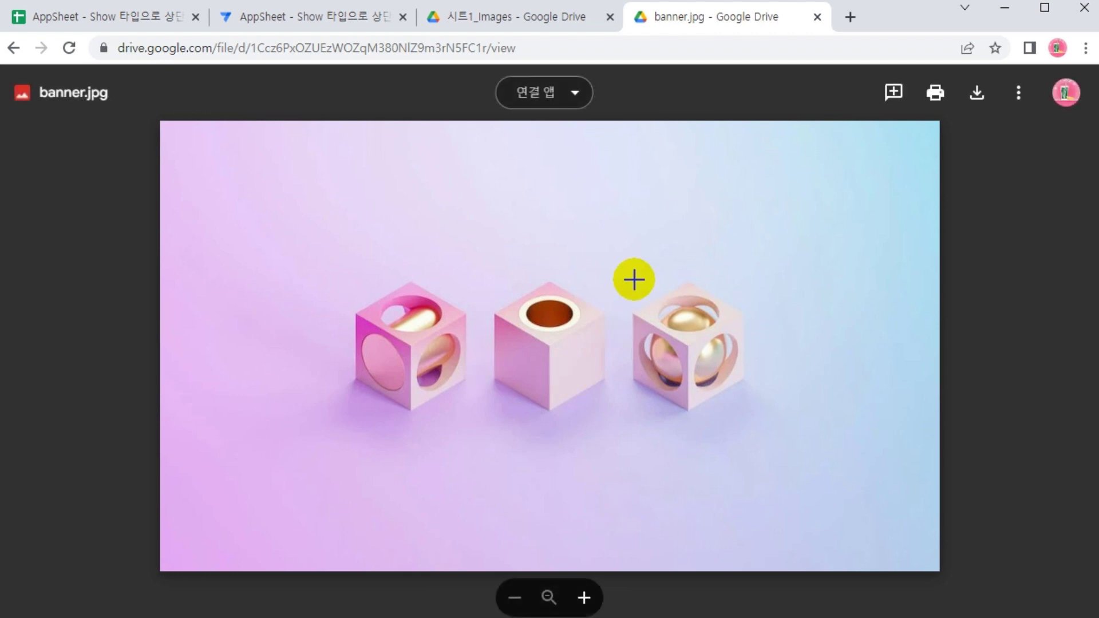
click(818, 17)
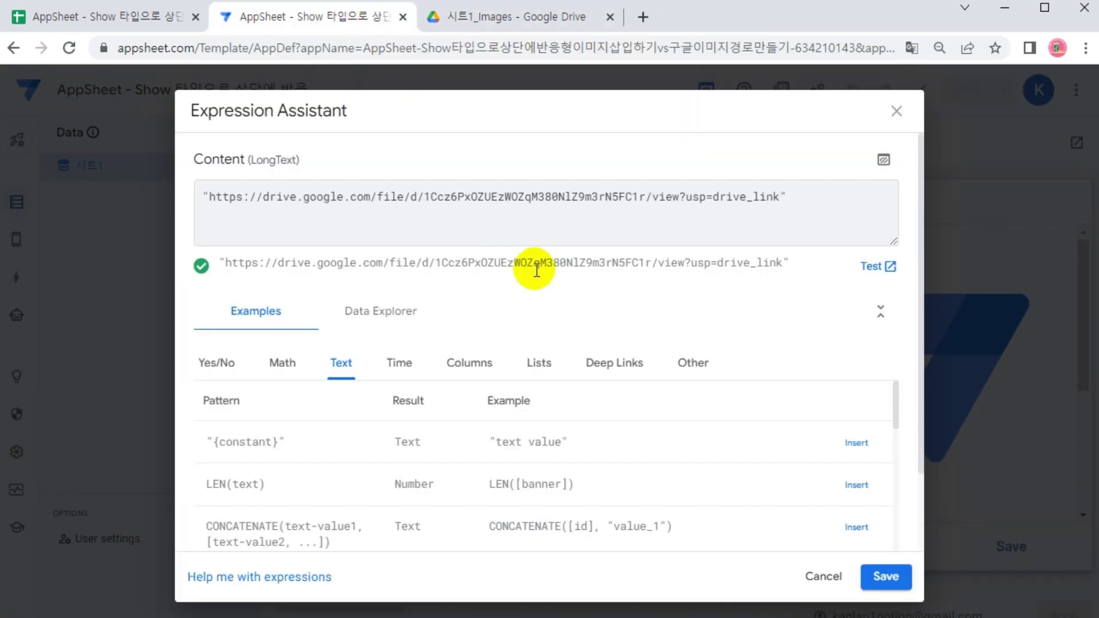
click(879, 584)
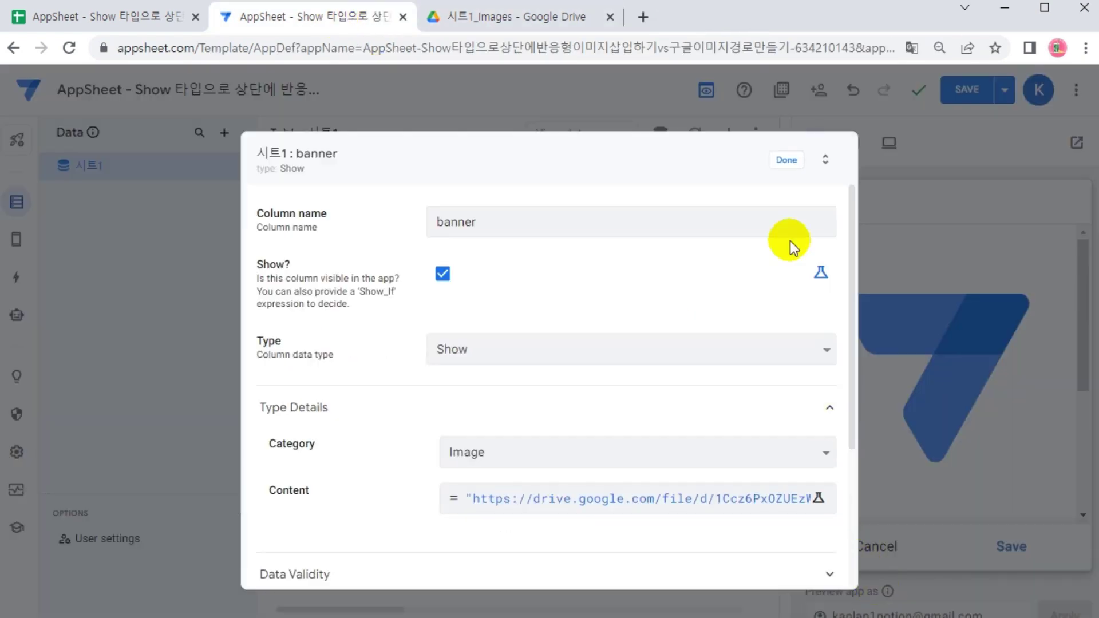
Finish the banner column edit, save the app, and switch to the Drive tab
click(788, 163)
click(961, 92)
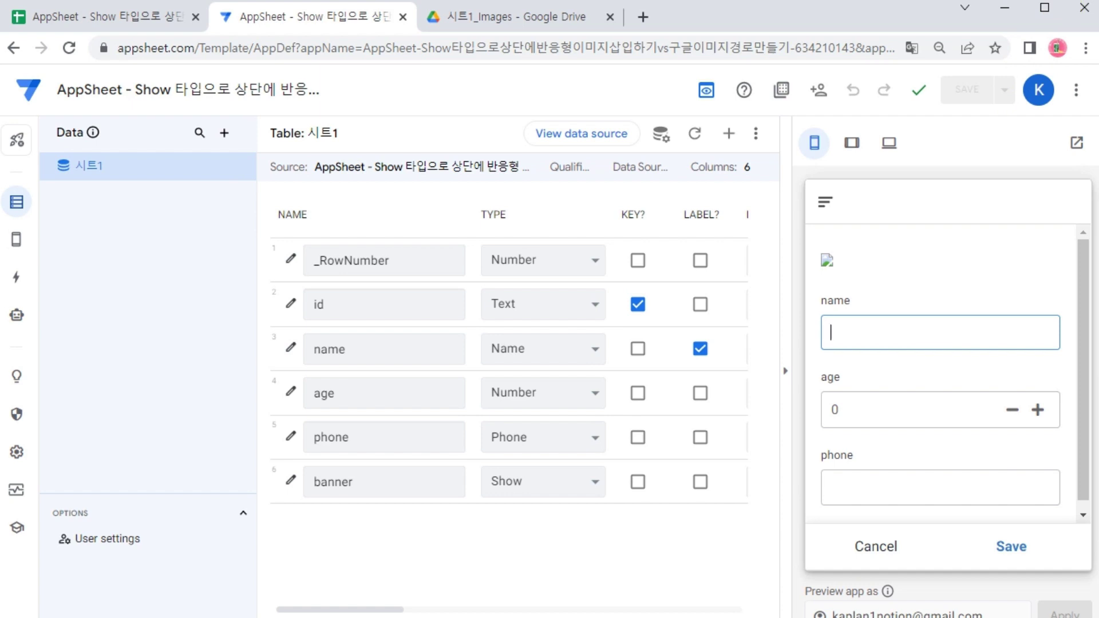
key(ctrl+Tab)
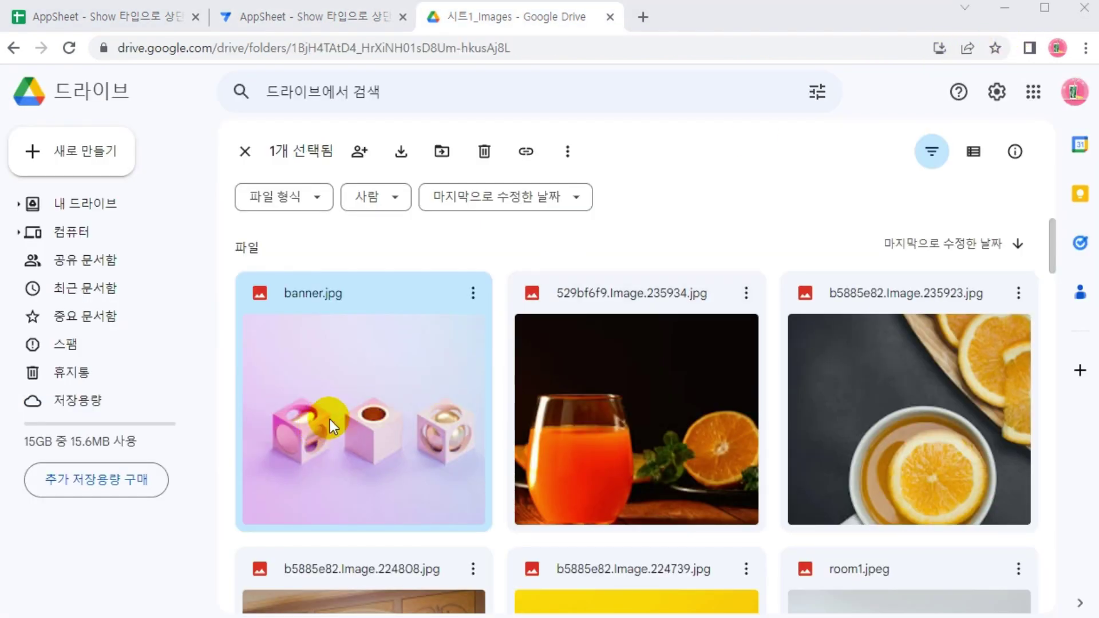
Preview banner.jpg full size and inspect its image element in developer tools
double_click(289, 367)
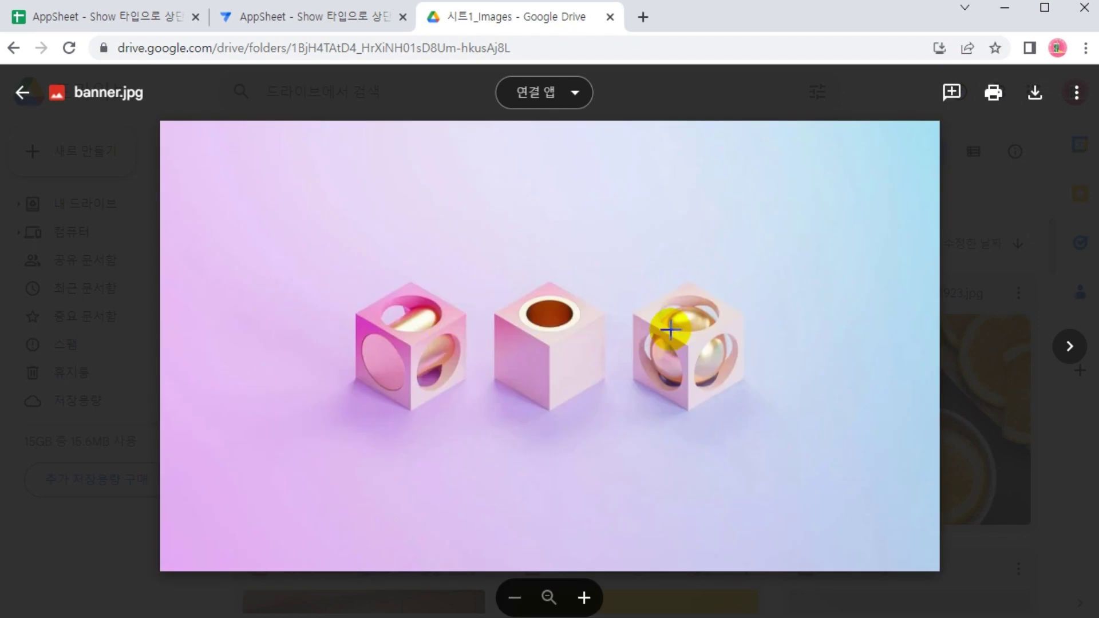
key(F12)
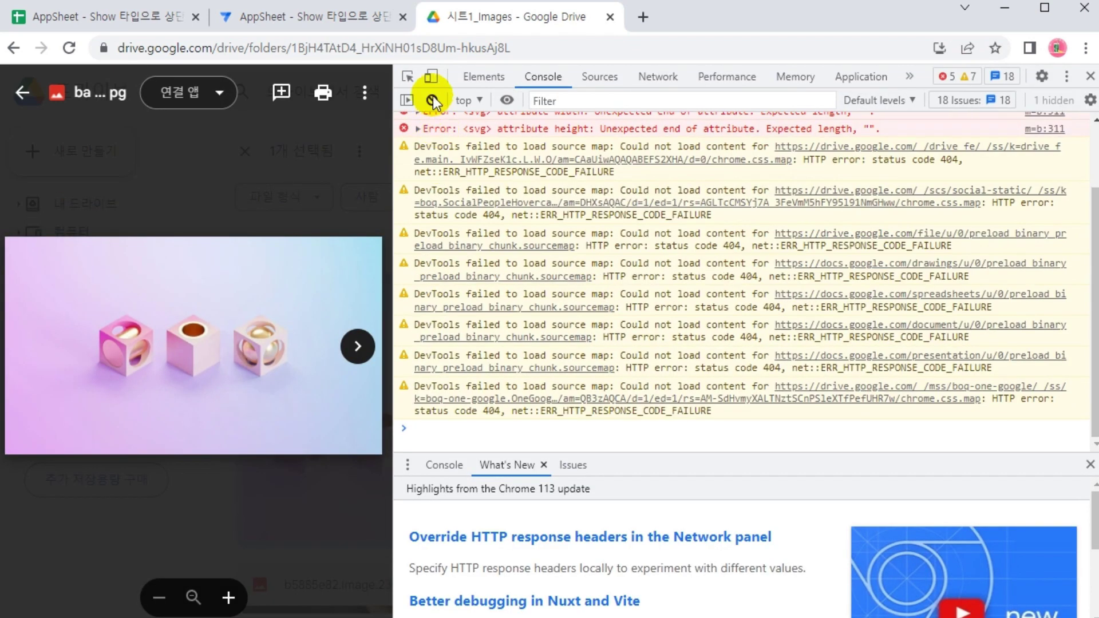
click(408, 77)
click(229, 329)
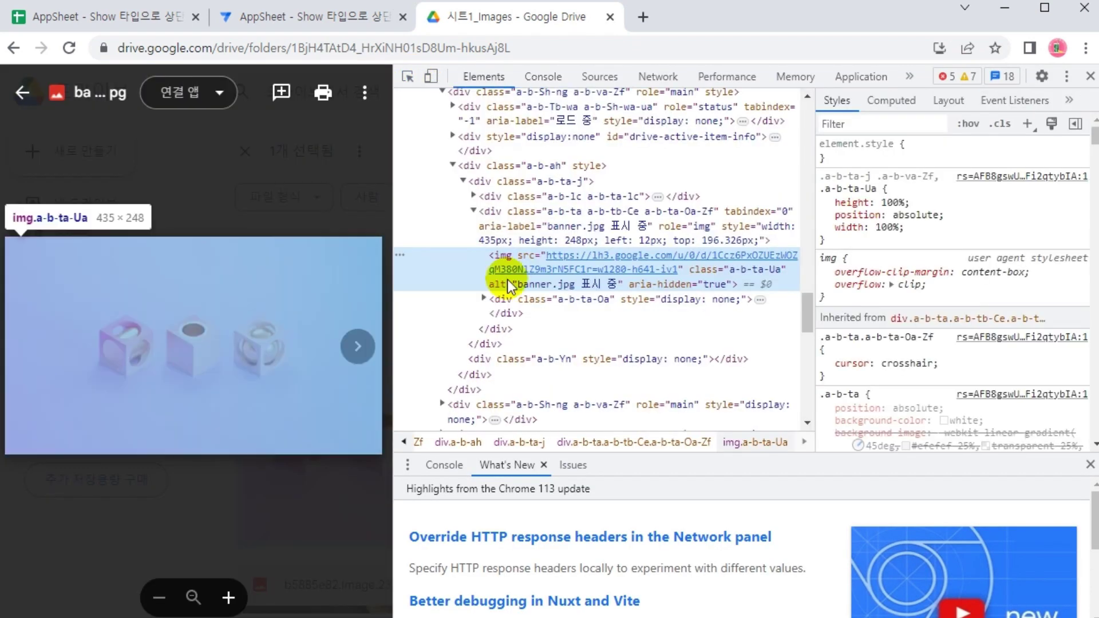
Copy the image's direct lh3.googleusercontent.com address, then close the image and Drive tabs
mouse_move(582, 263)
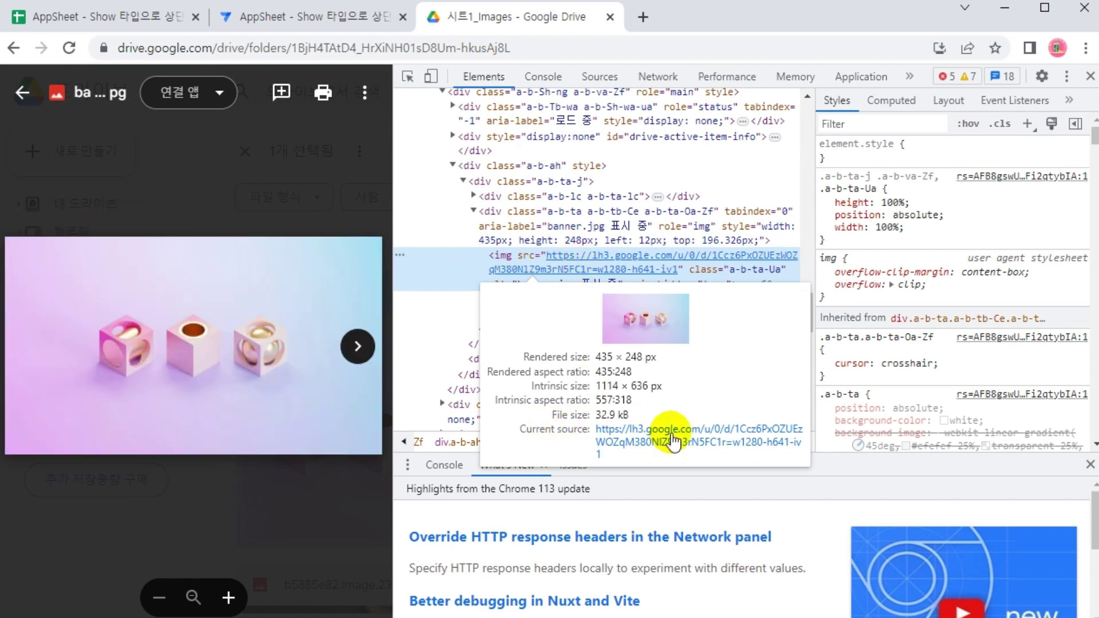
click(677, 443)
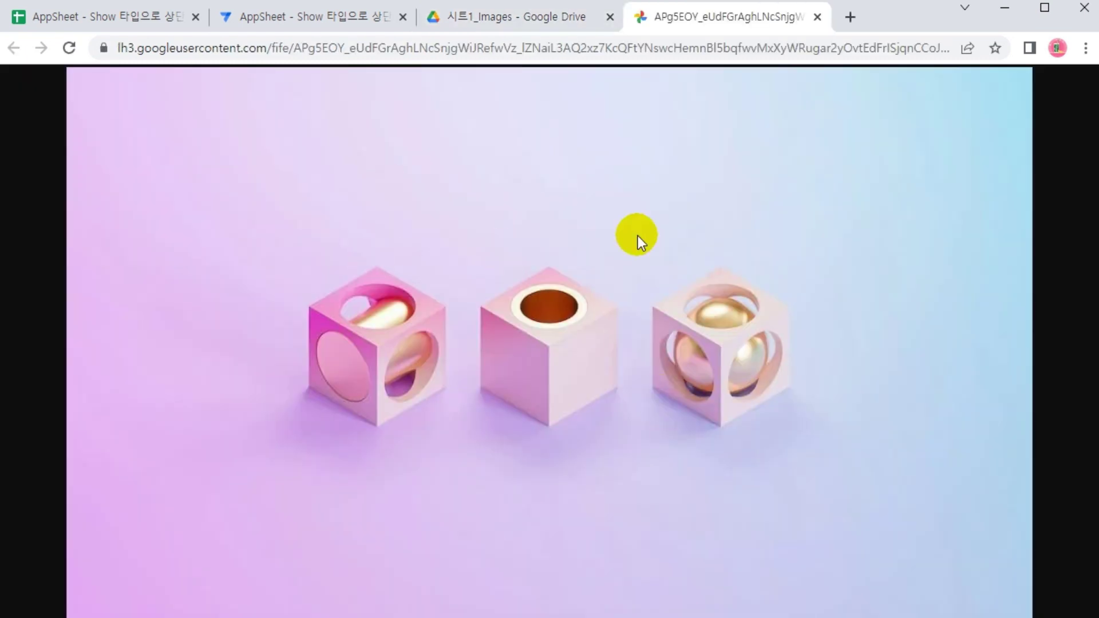
right_click(527, 158)
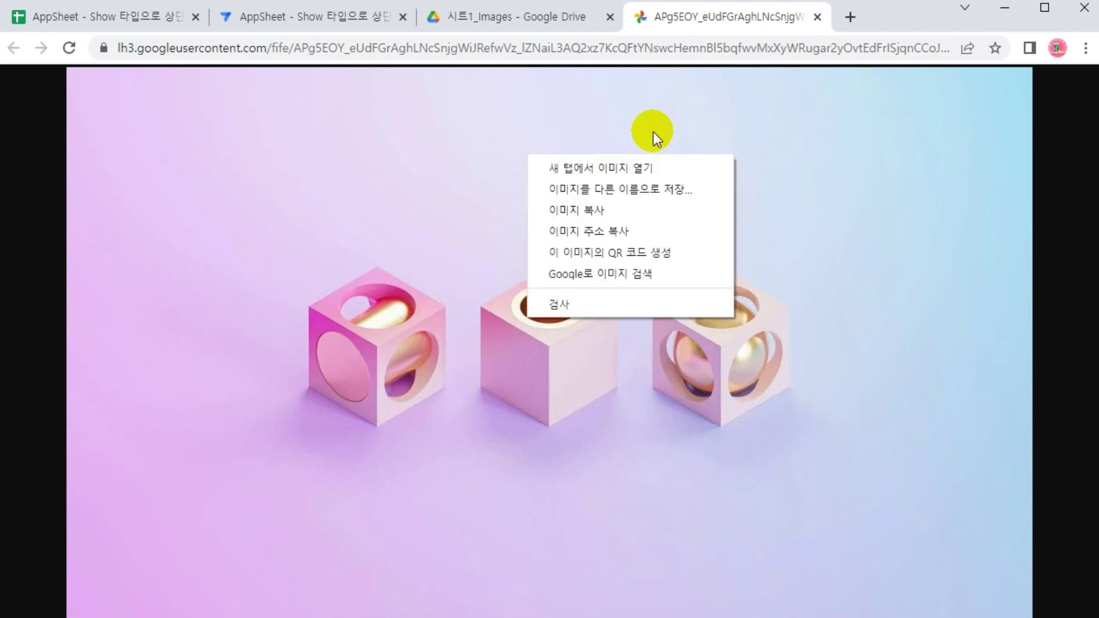
click(598, 232)
click(818, 17)
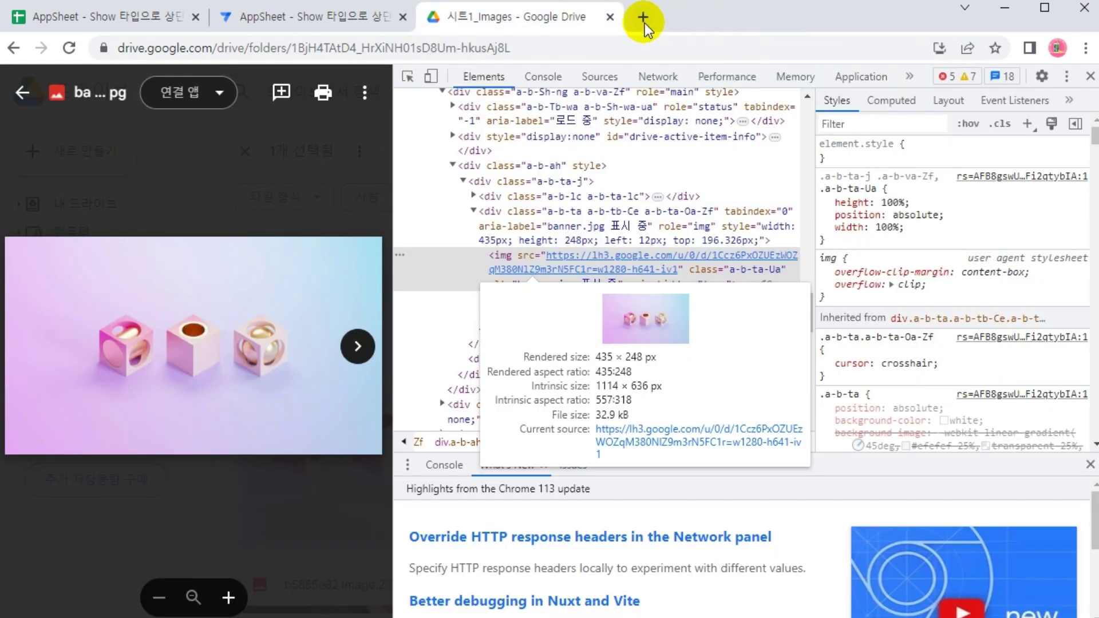
click(610, 17)
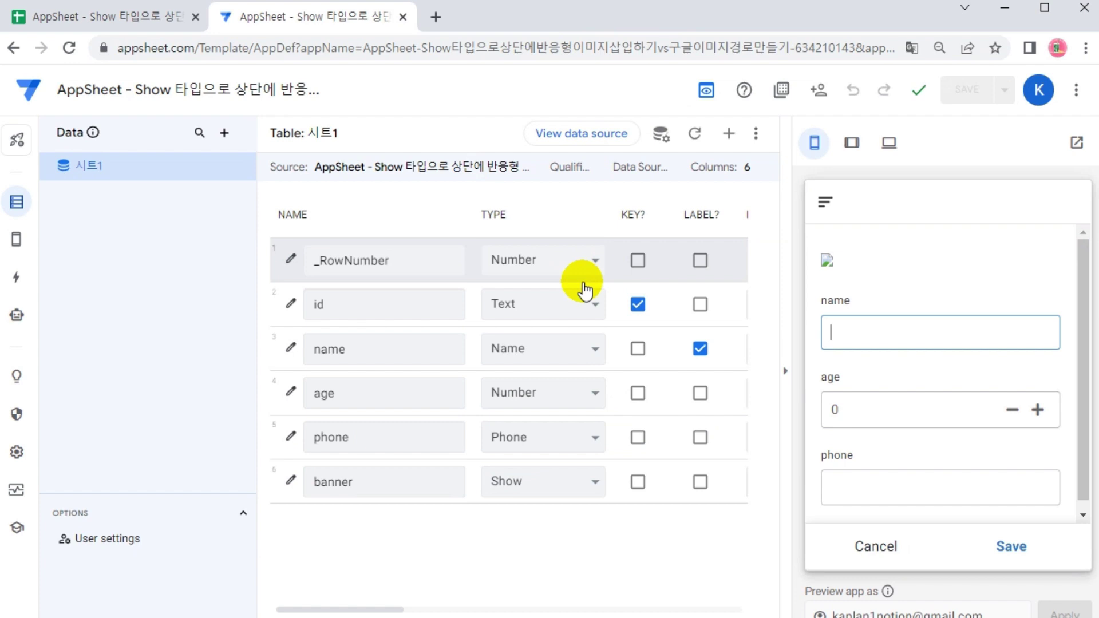
Replace the banner Content's Drive share link with the direct googleusercontent image address
click(283, 476)
click(522, 504)
drag(777, 199, 206, 197)
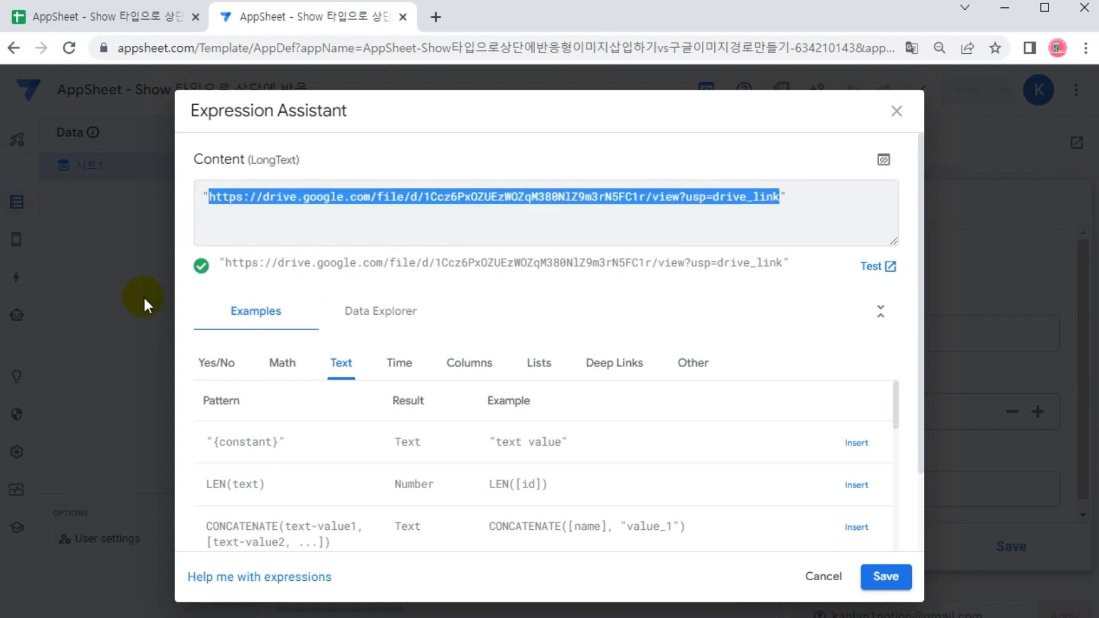
key(Delete)
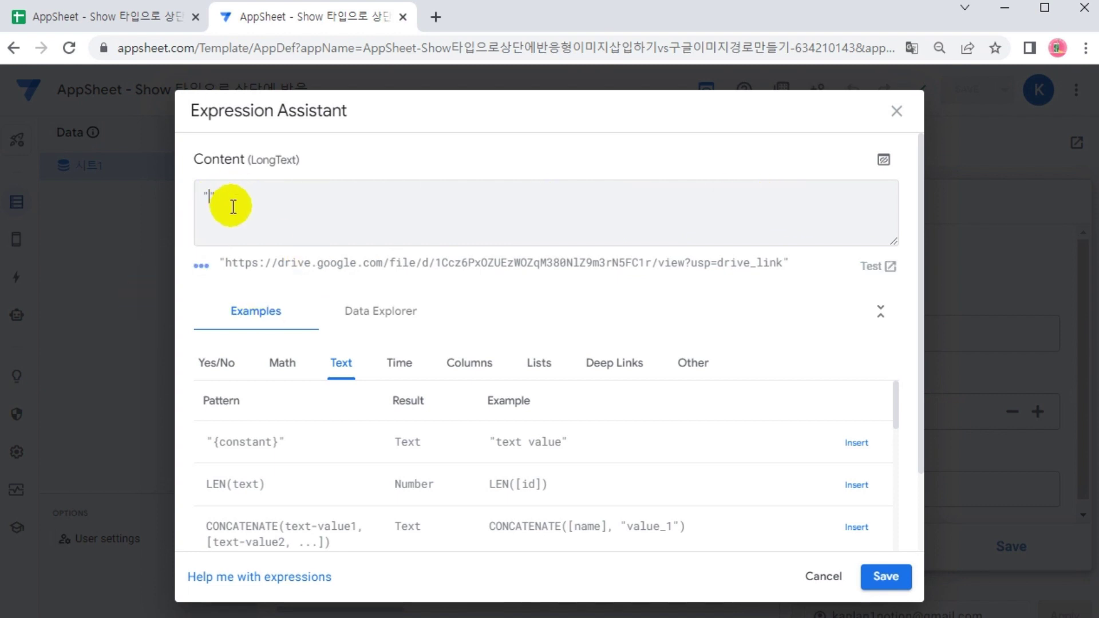
key(ctrl+v)
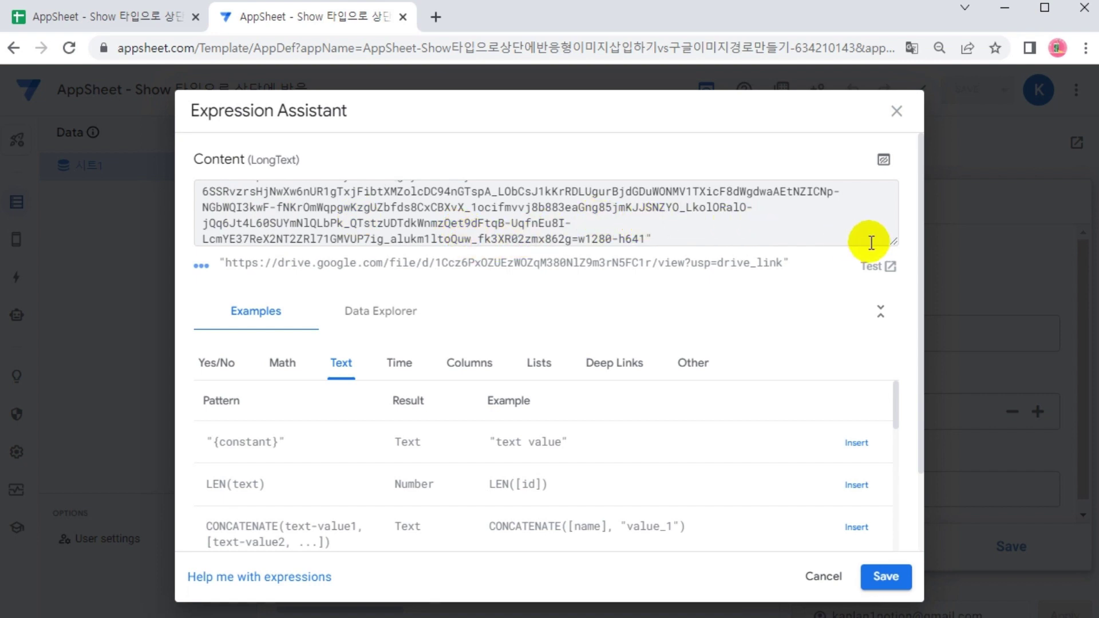
Check the full URL in the enlarged formula box, then save the expression, column and app
drag(893, 239, 884, 523)
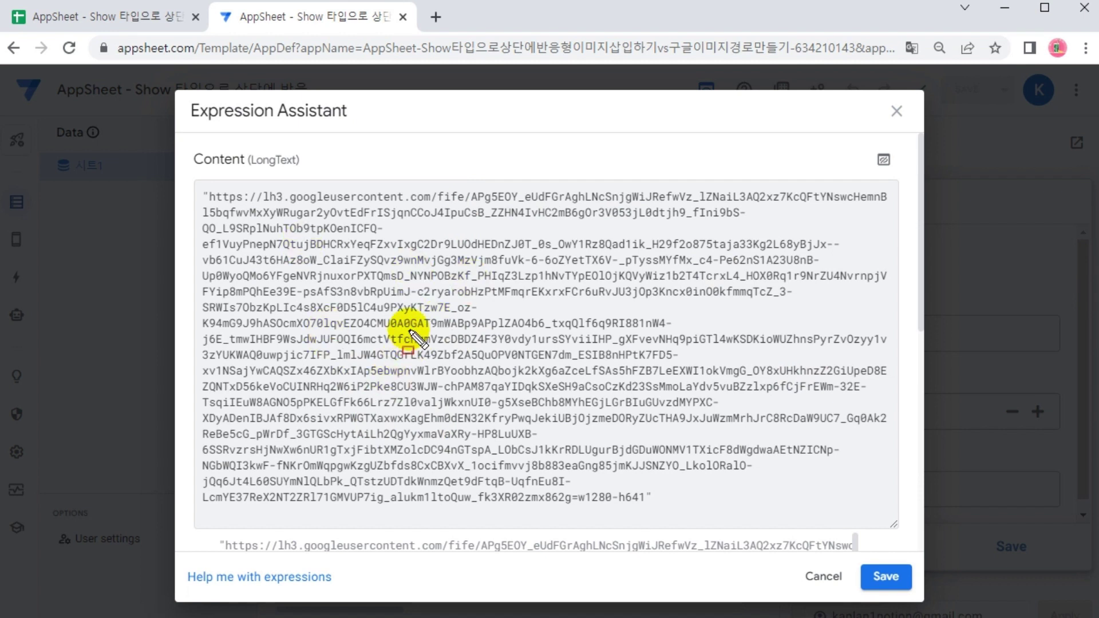
mouse_move(197, 185)
mouse_down()
mouse_move(717, 479)
mouse_move(911, 527)
mouse_move(902, 511)
mouse_up()
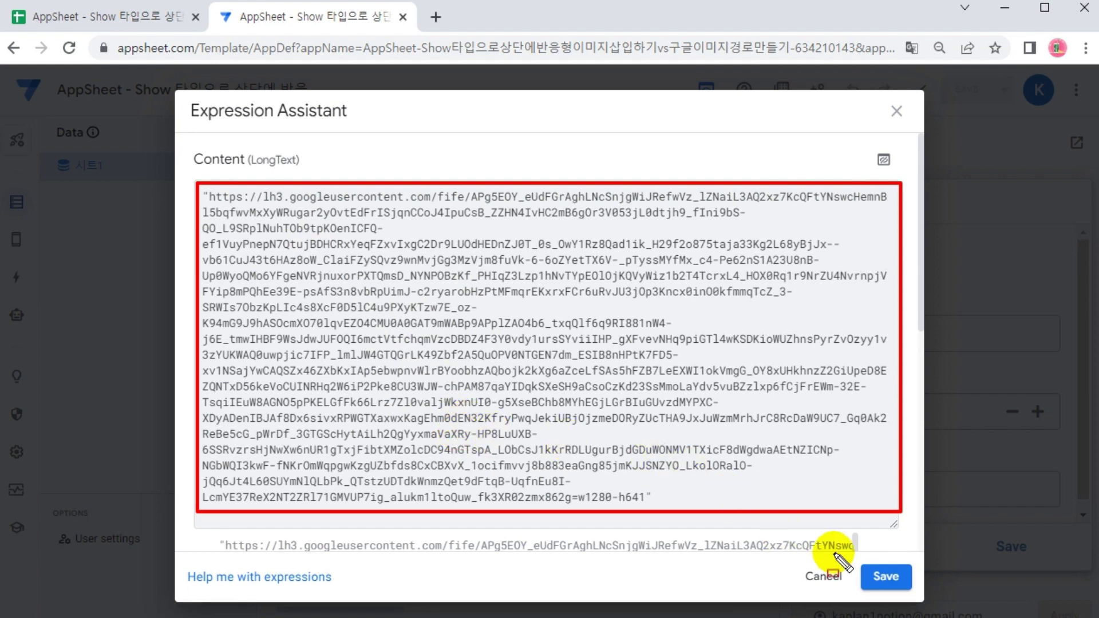
click(882, 574)
click(787, 163)
click(963, 92)
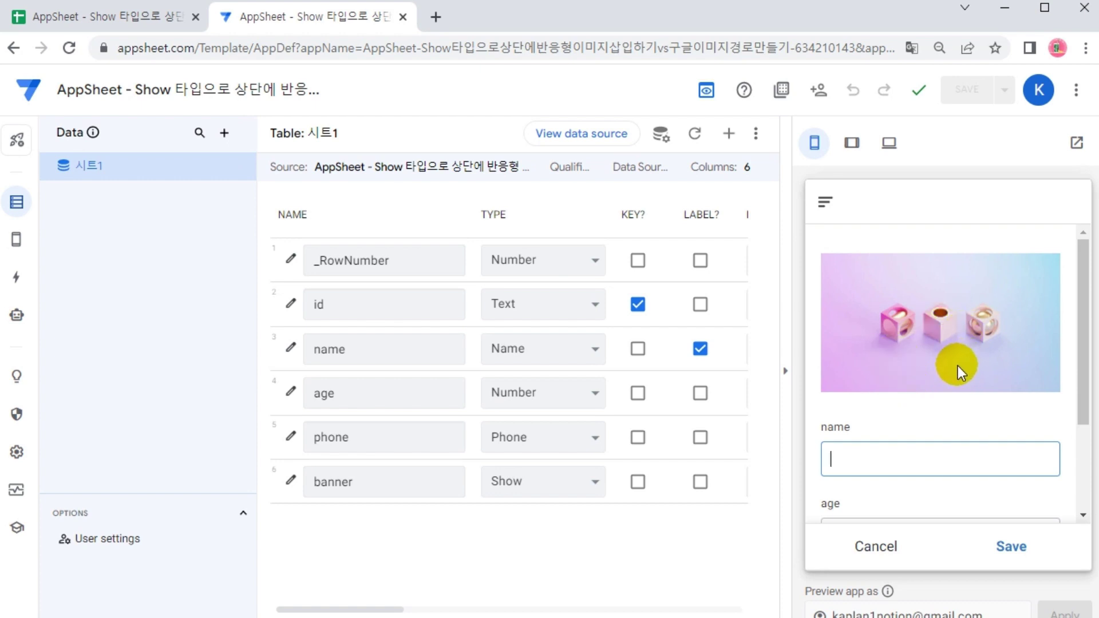
scroll(1000, 352, down, 3)
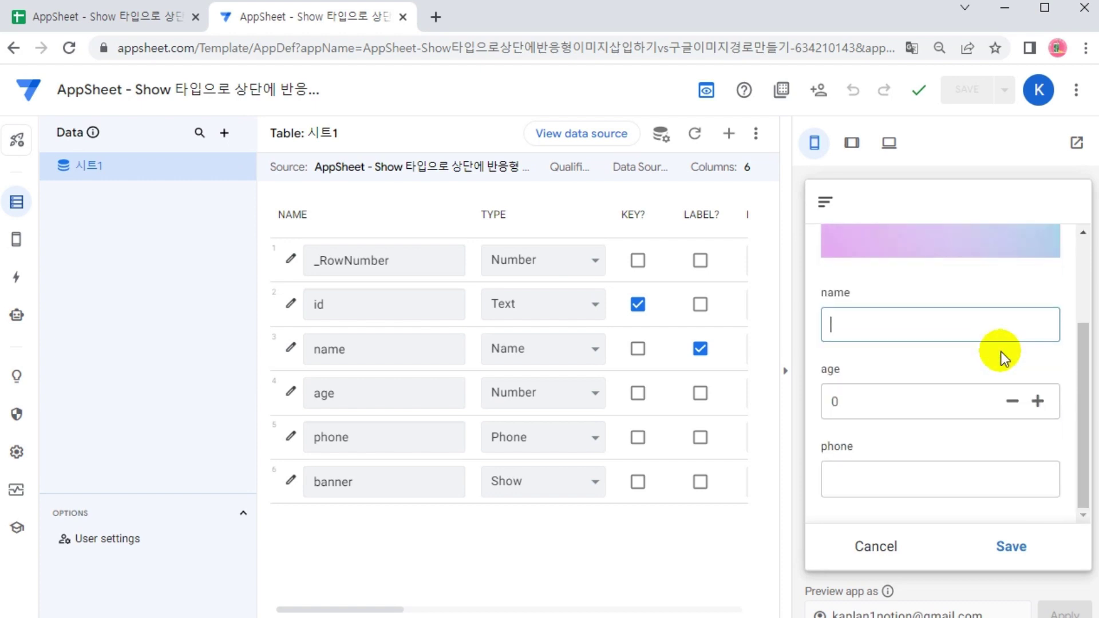
scroll(1002, 371, up, 3)
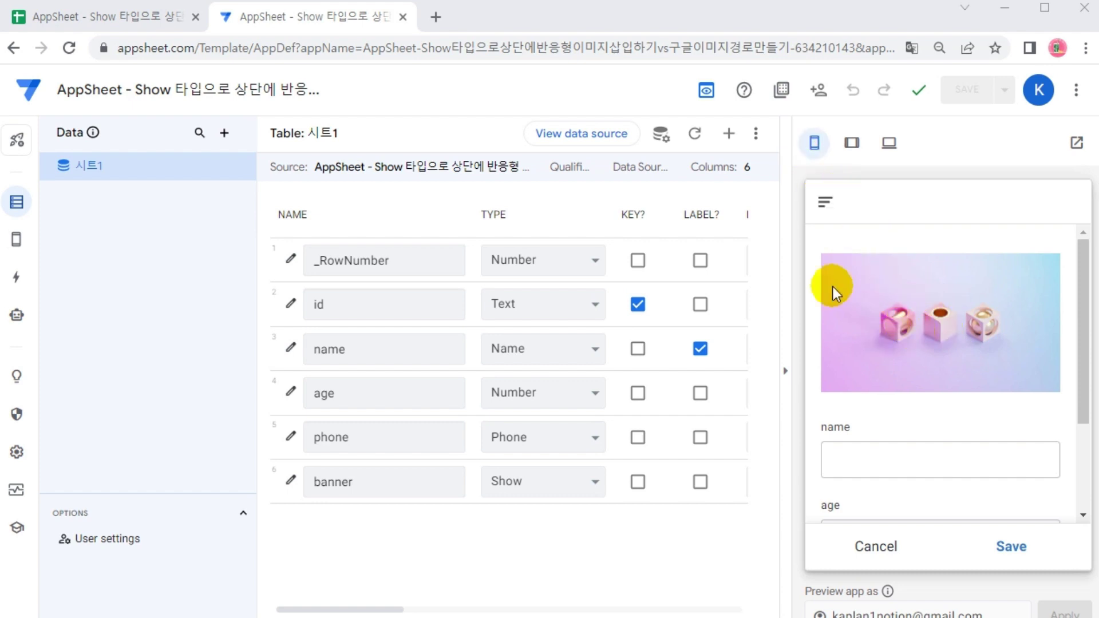
click(436, 17)
right_click(383, 46)
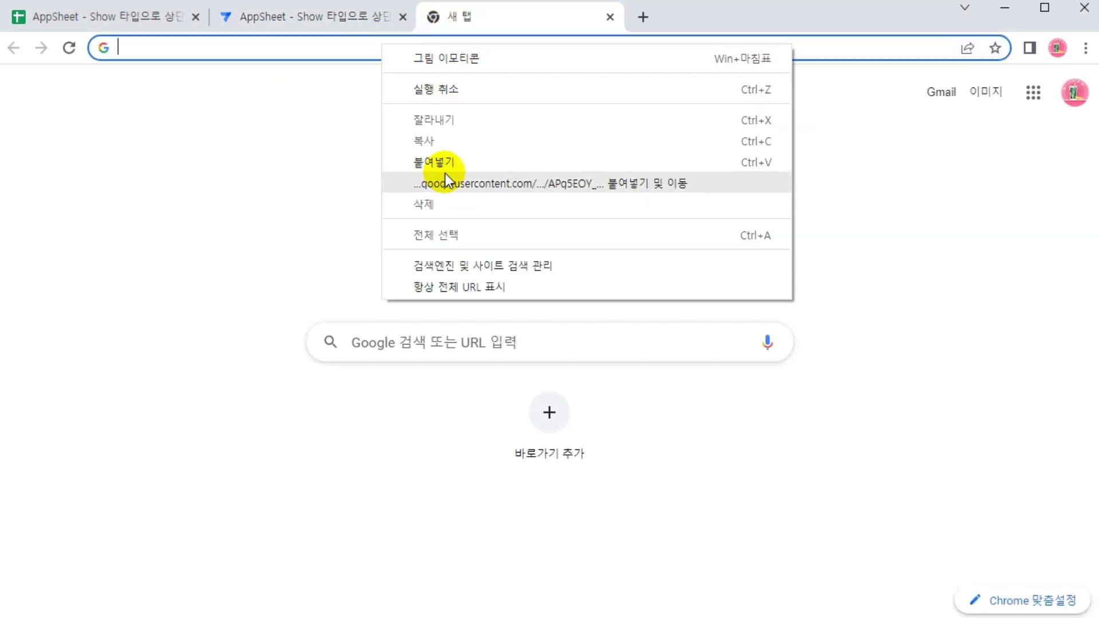
click(446, 175)
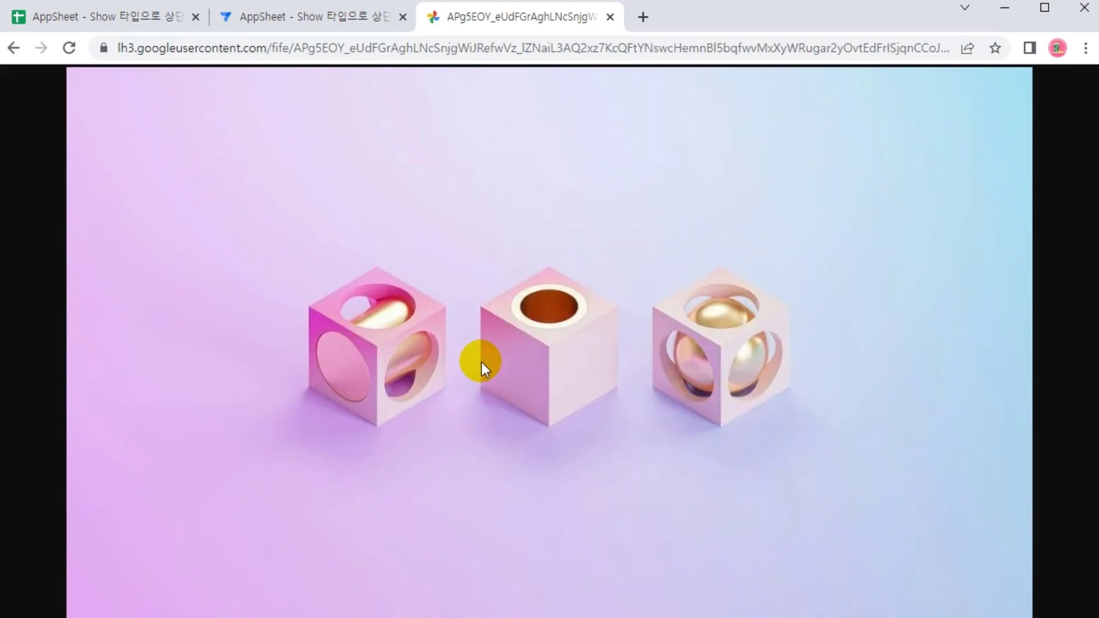
click(610, 17)
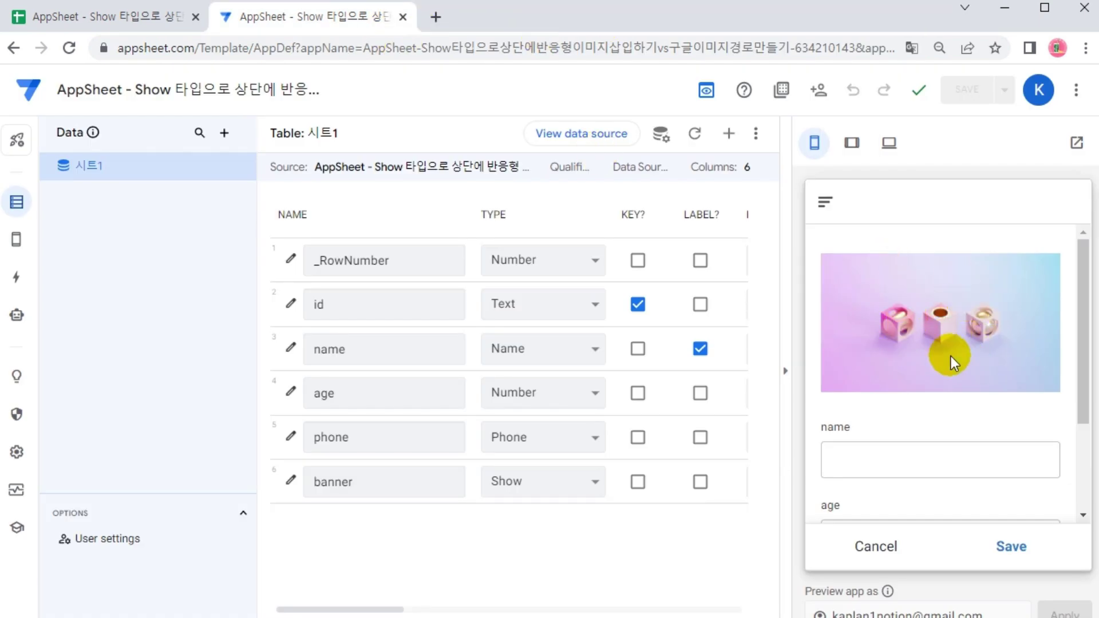
click(852, 142)
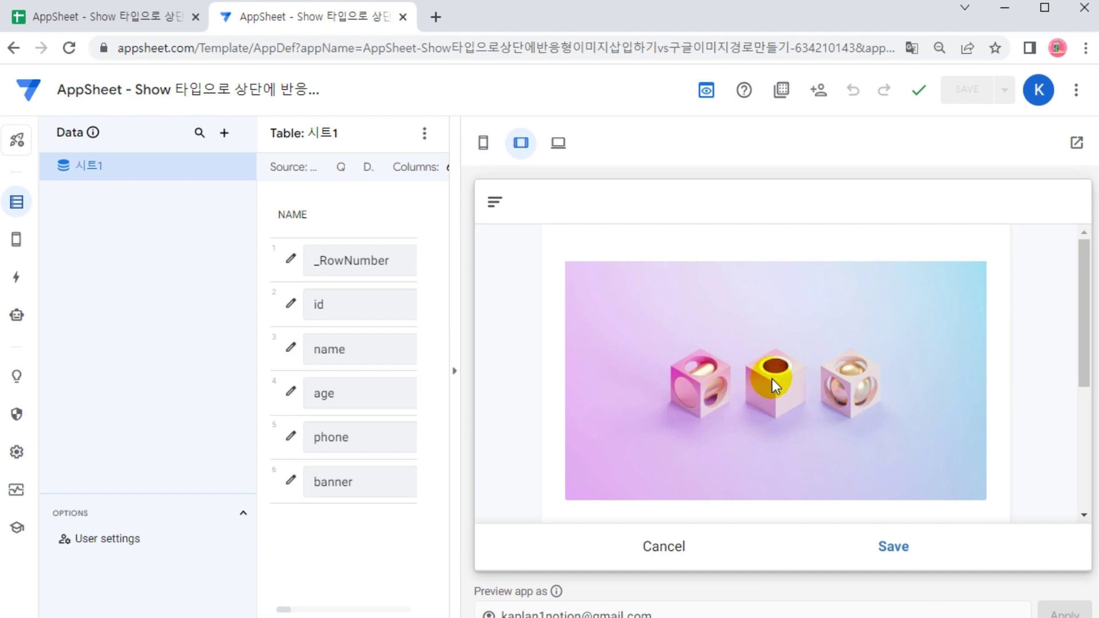
click(485, 146)
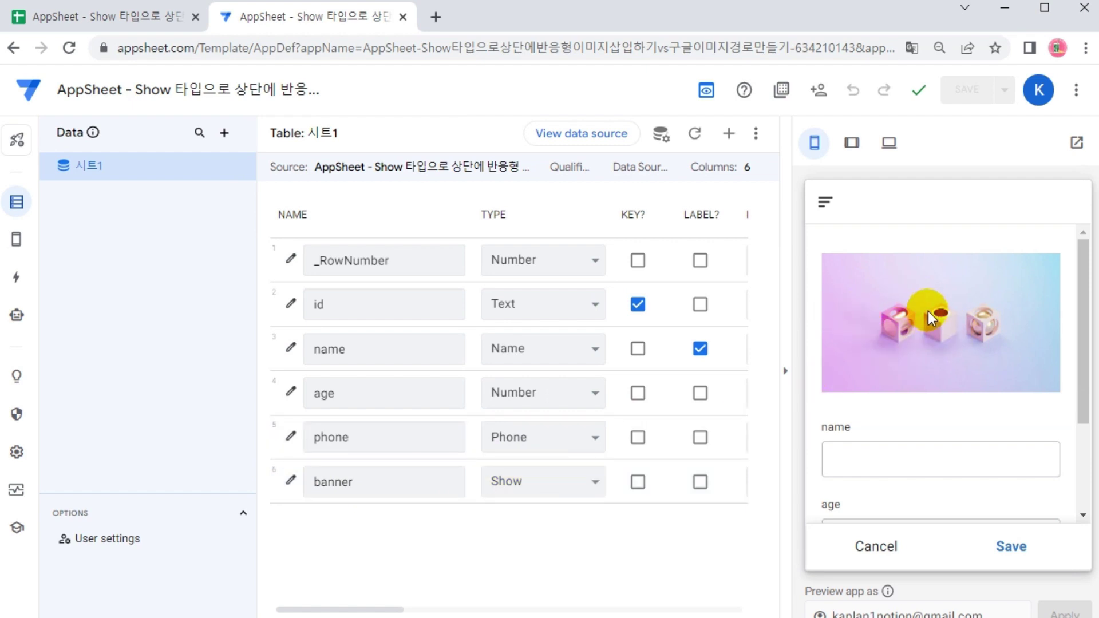
click(852, 142)
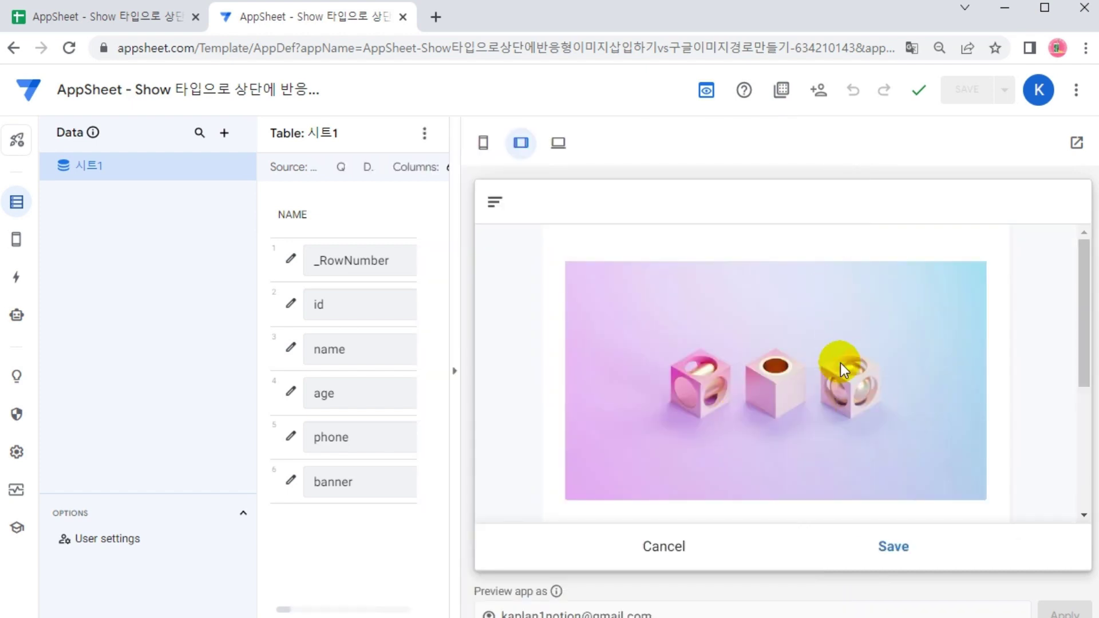
click(483, 143)
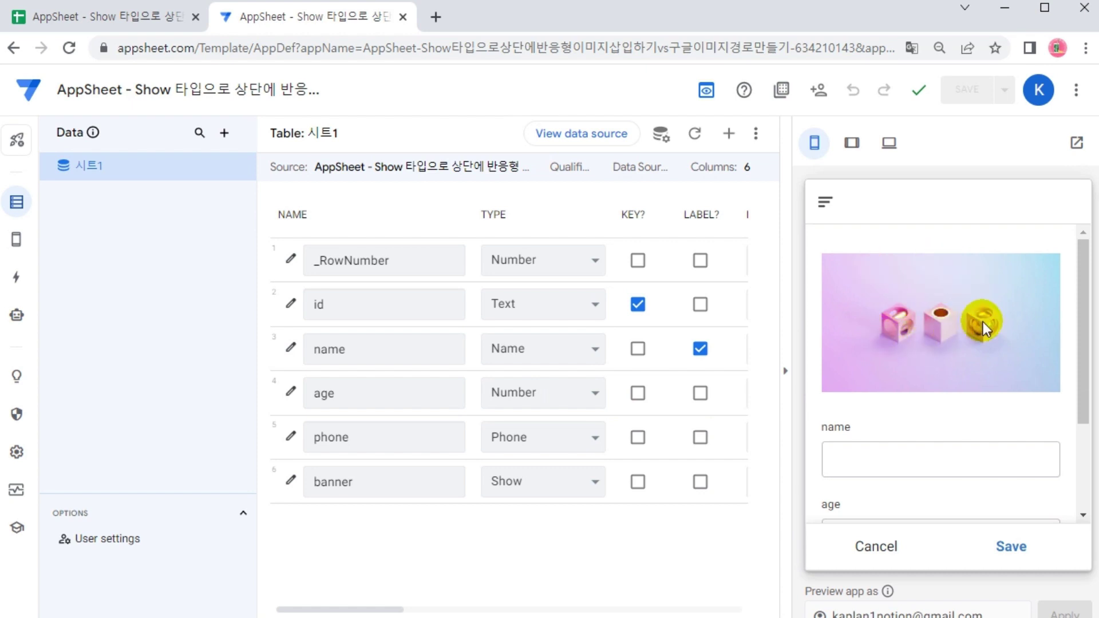
scroll(987, 332, down, 5)
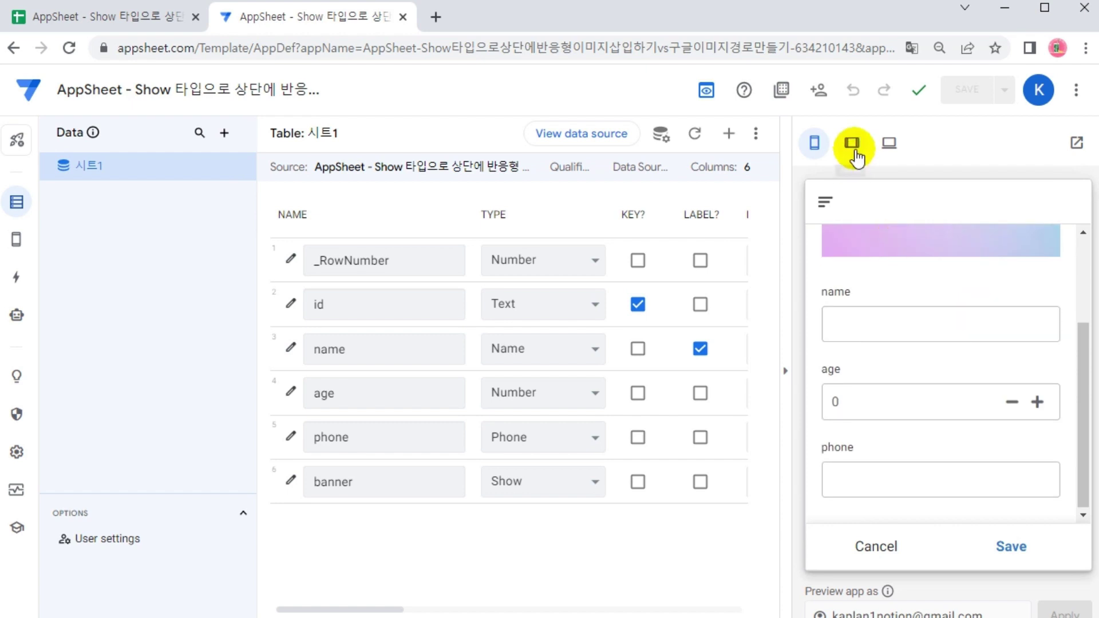
click(852, 143)
scroll(947, 374, down, 2)
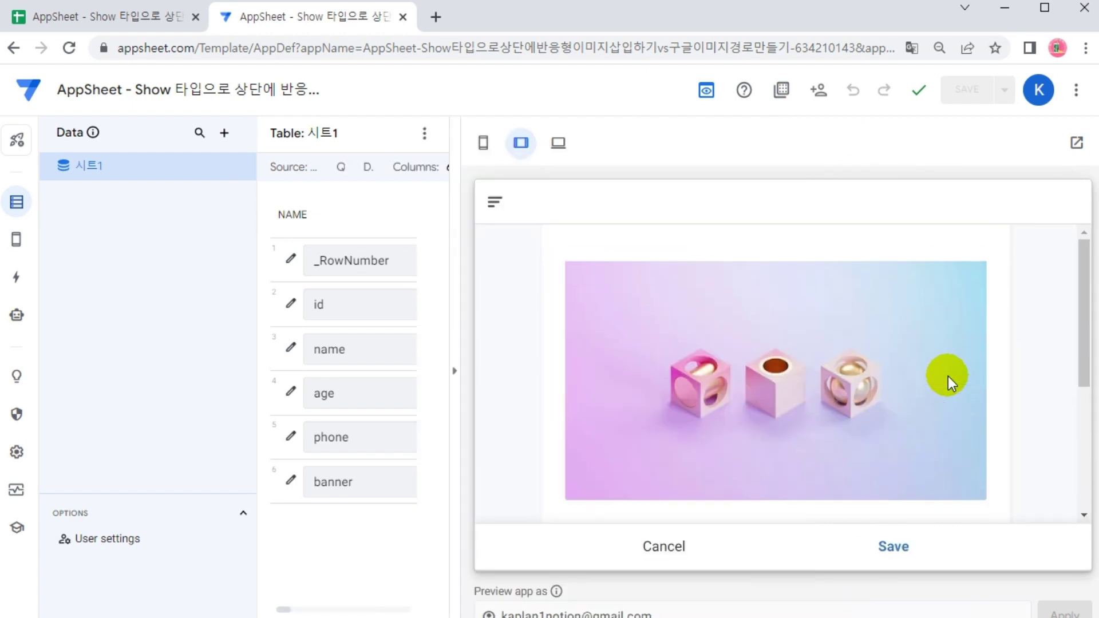
scroll(948, 376, up, 3)
scroll(948, 376, down, 3)
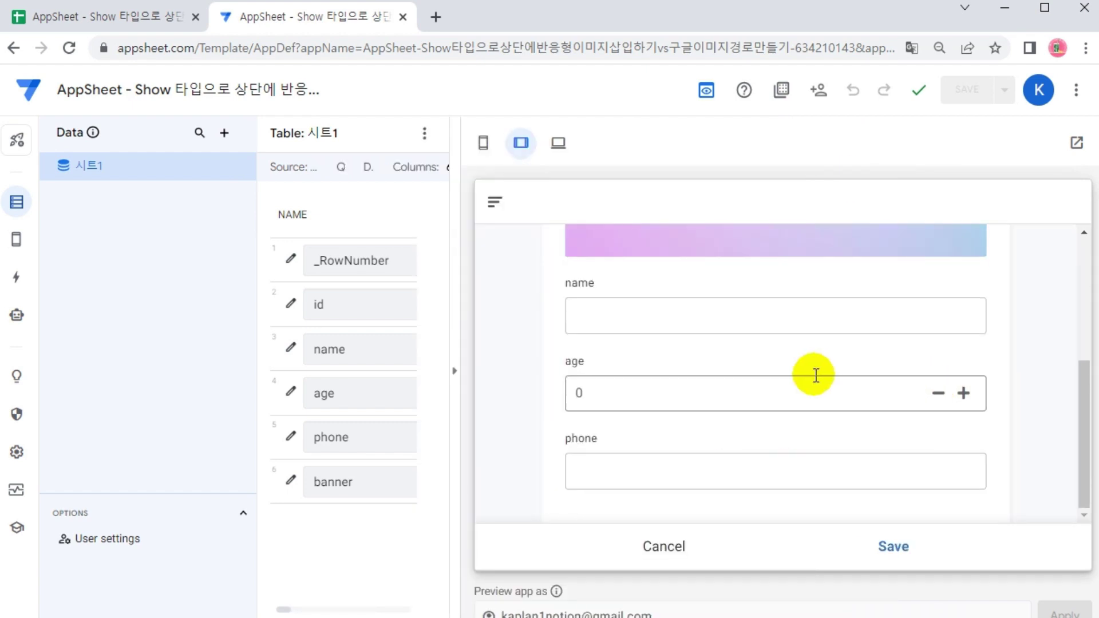
scroll(810, 378, up, 2)
scroll(808, 381, up, 2)
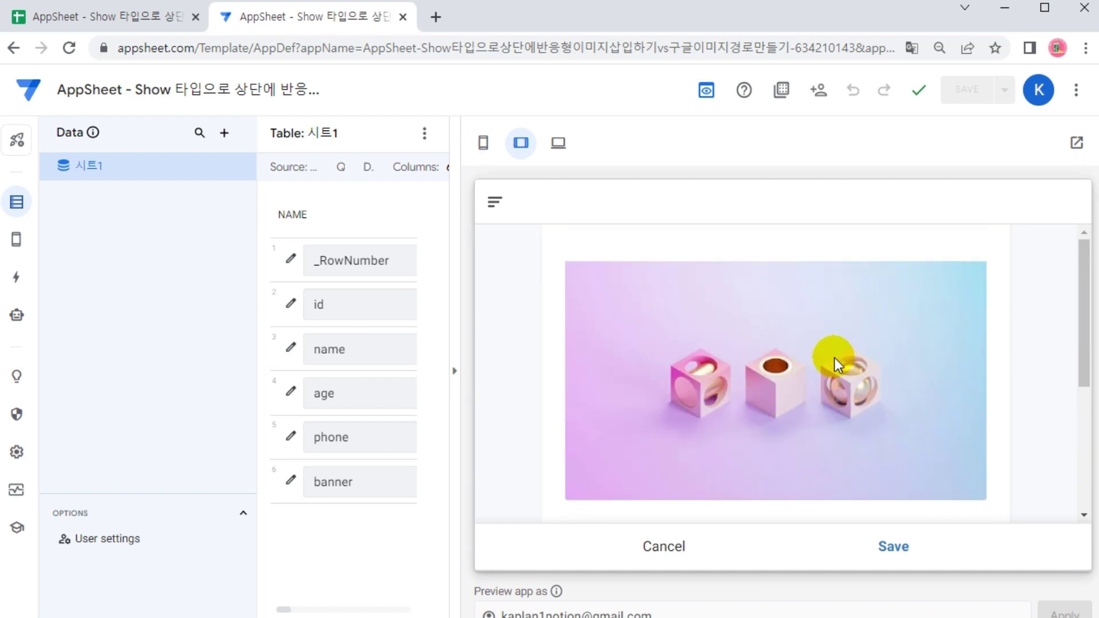
scroll(835, 360, down, 3)
scroll(834, 358, up, 2)
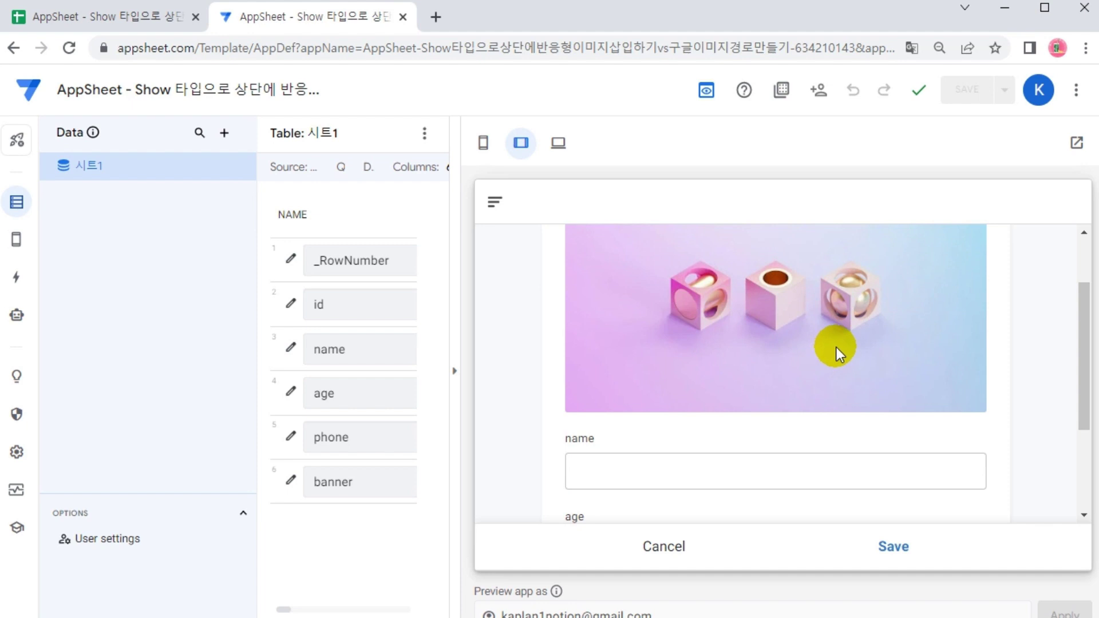
scroll(834, 345, up, 2)
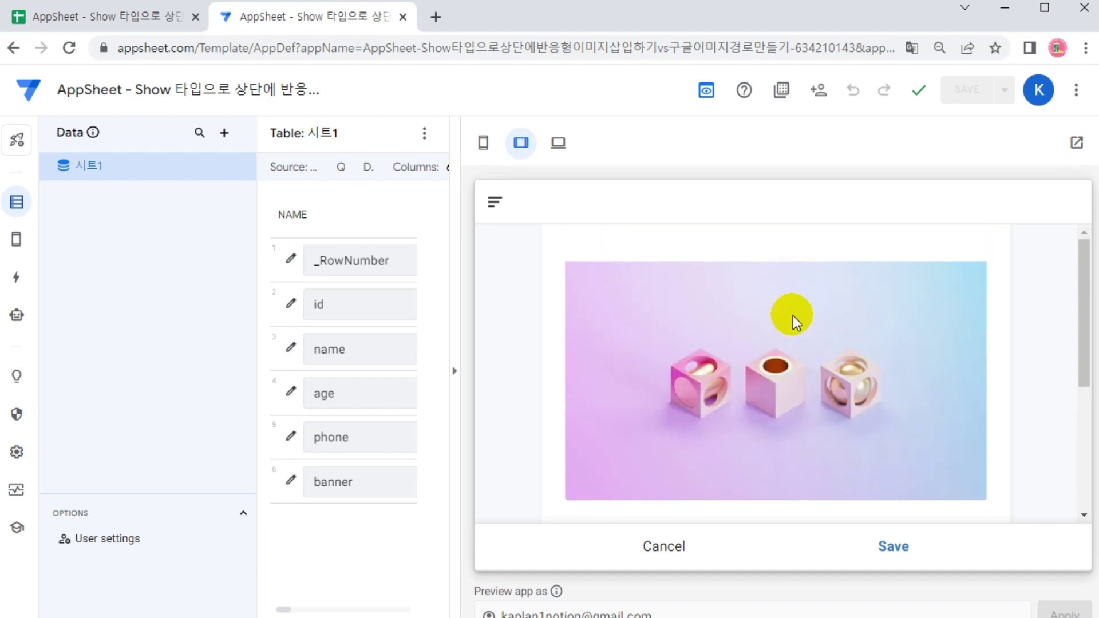
scroll(792, 315, down, 3)
scroll(792, 315, up, 3)
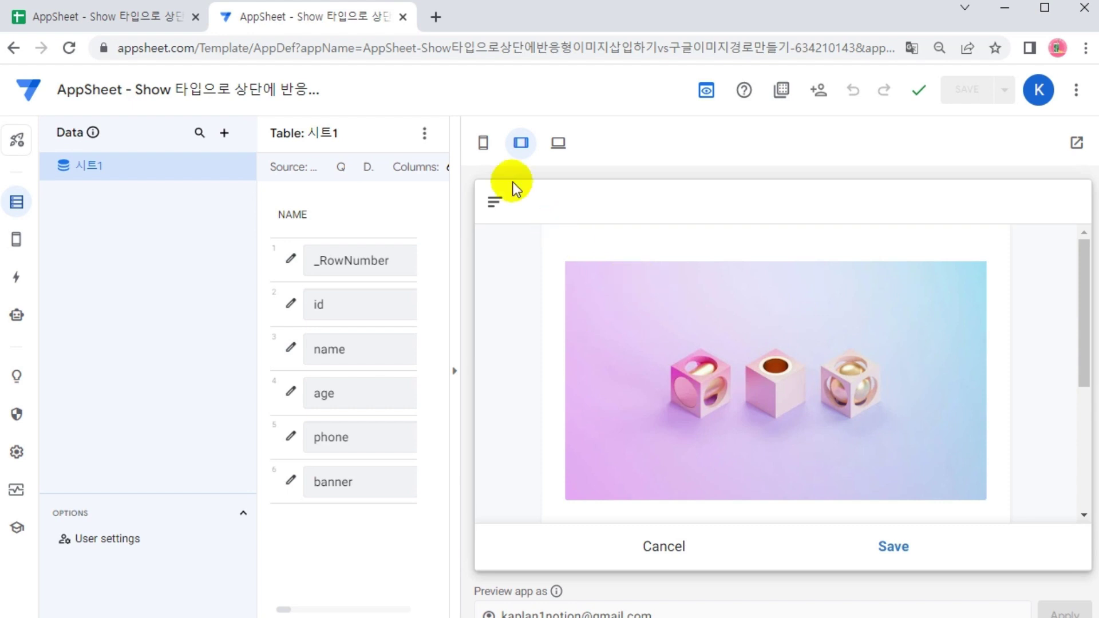
click(483, 142)
scroll(1015, 318, down, 3)
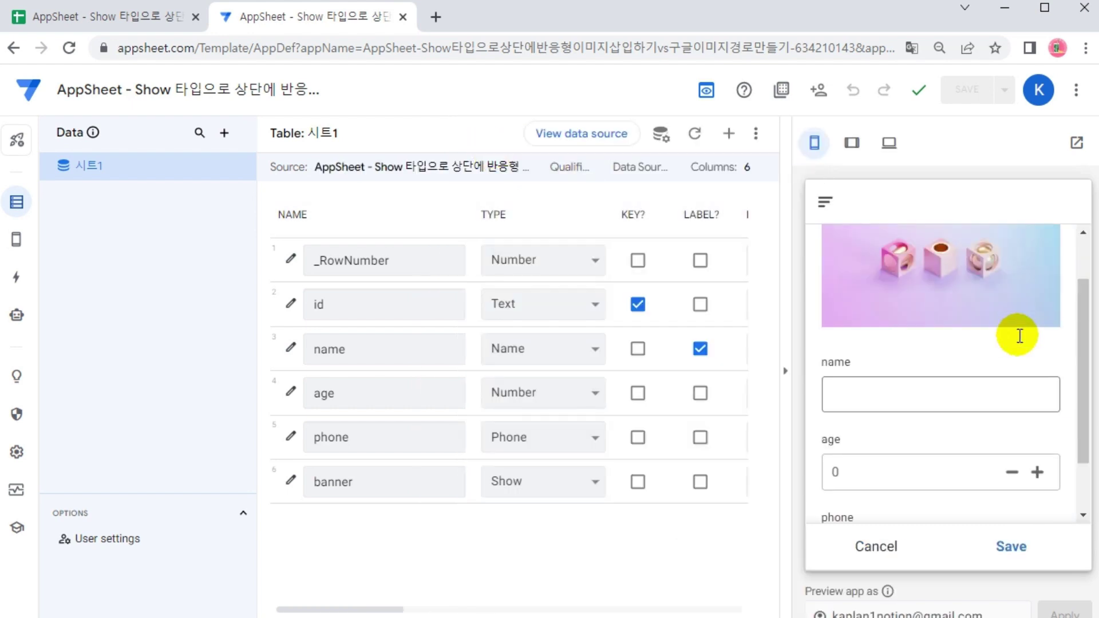
Scroll the phone preview form to check the cube banner above the name, phone and age fields
scroll(1020, 337, up, 2)
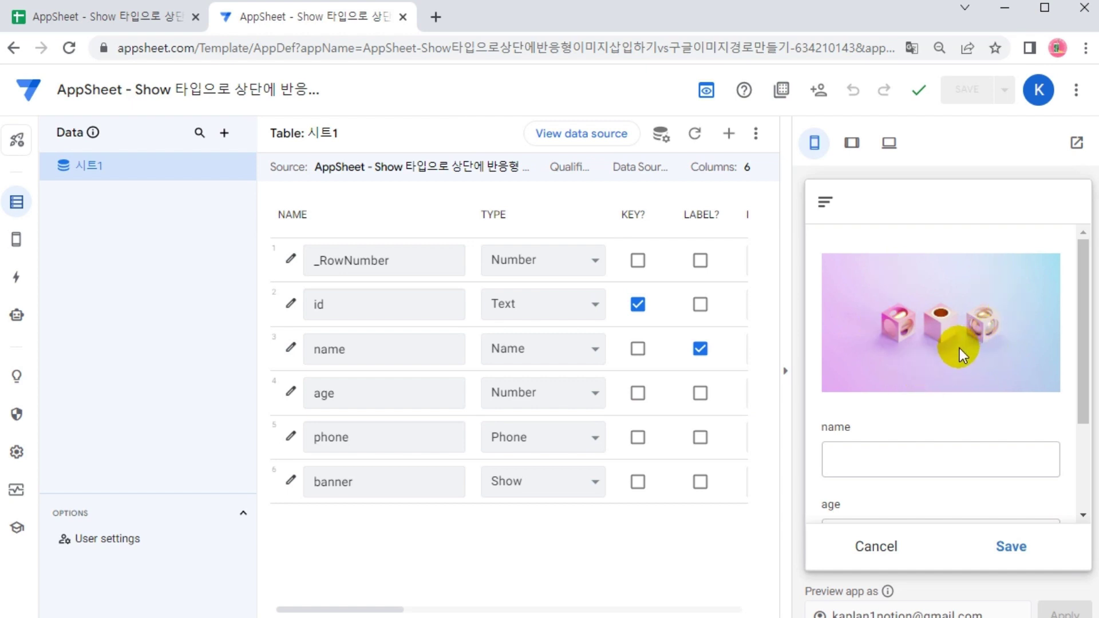
scroll(947, 463, down, 2)
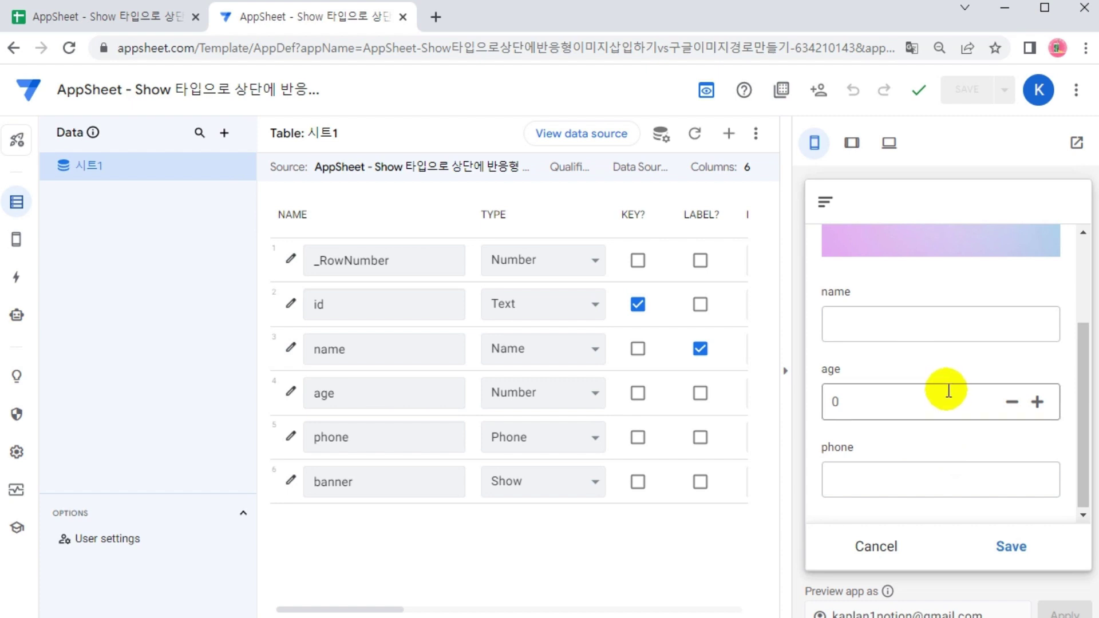
scroll(946, 380, up, 2)
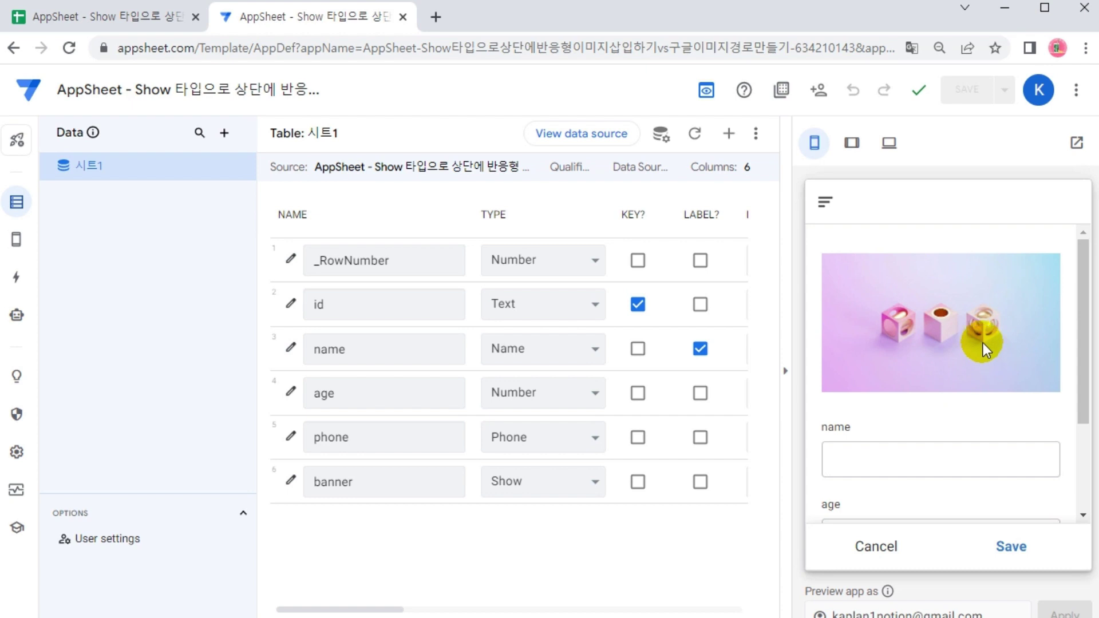
scroll(1007, 332, down, 3)
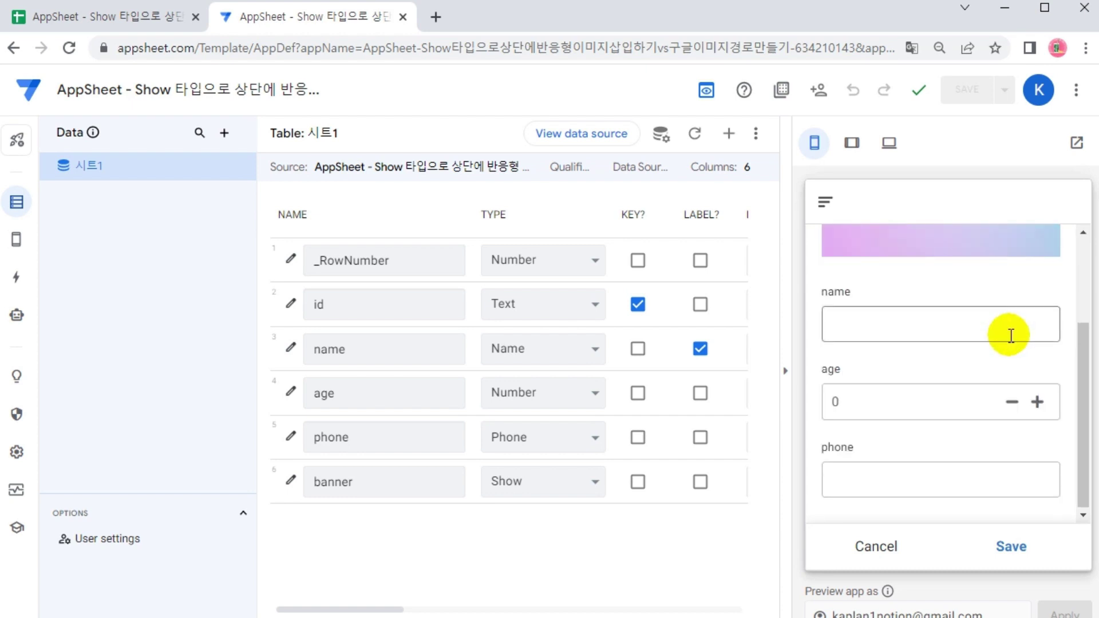
scroll(1011, 336, up, 3)
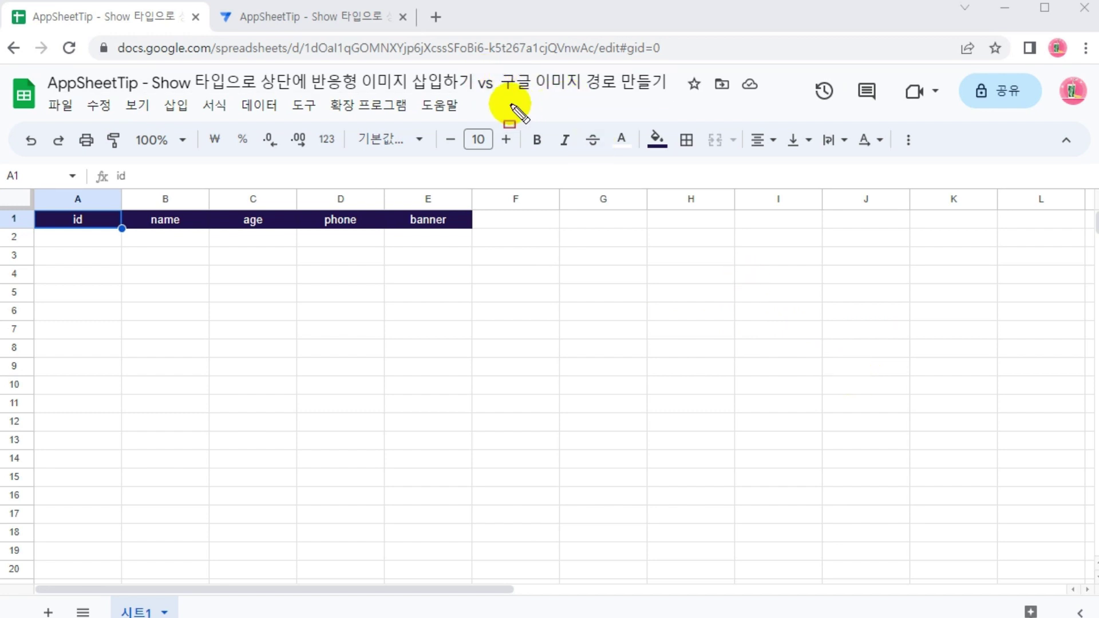
drag(494, 61, 676, 97)
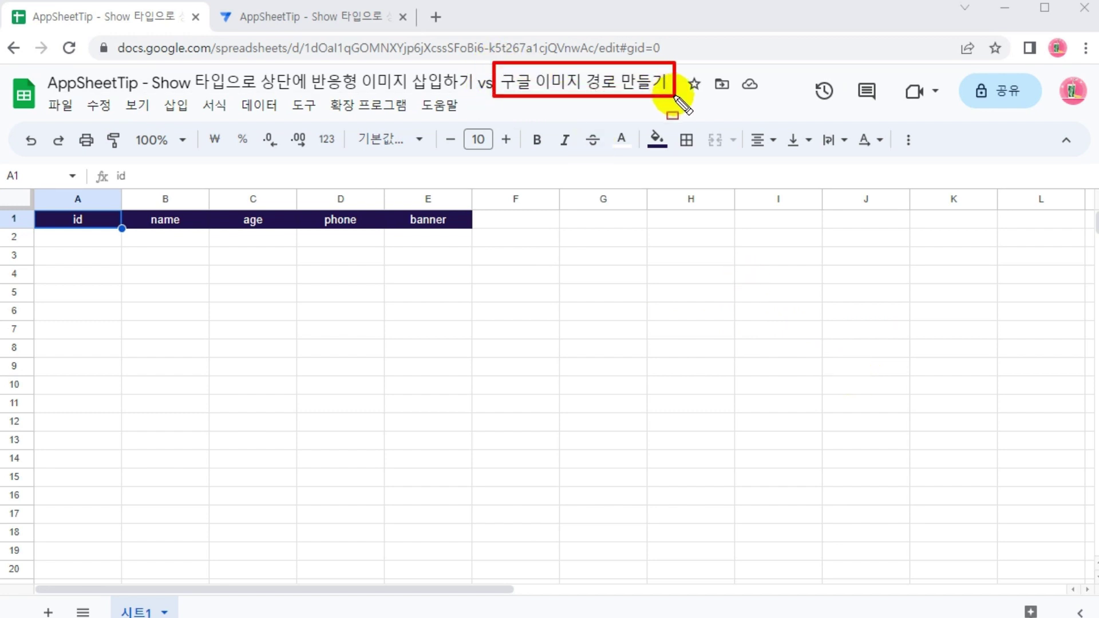